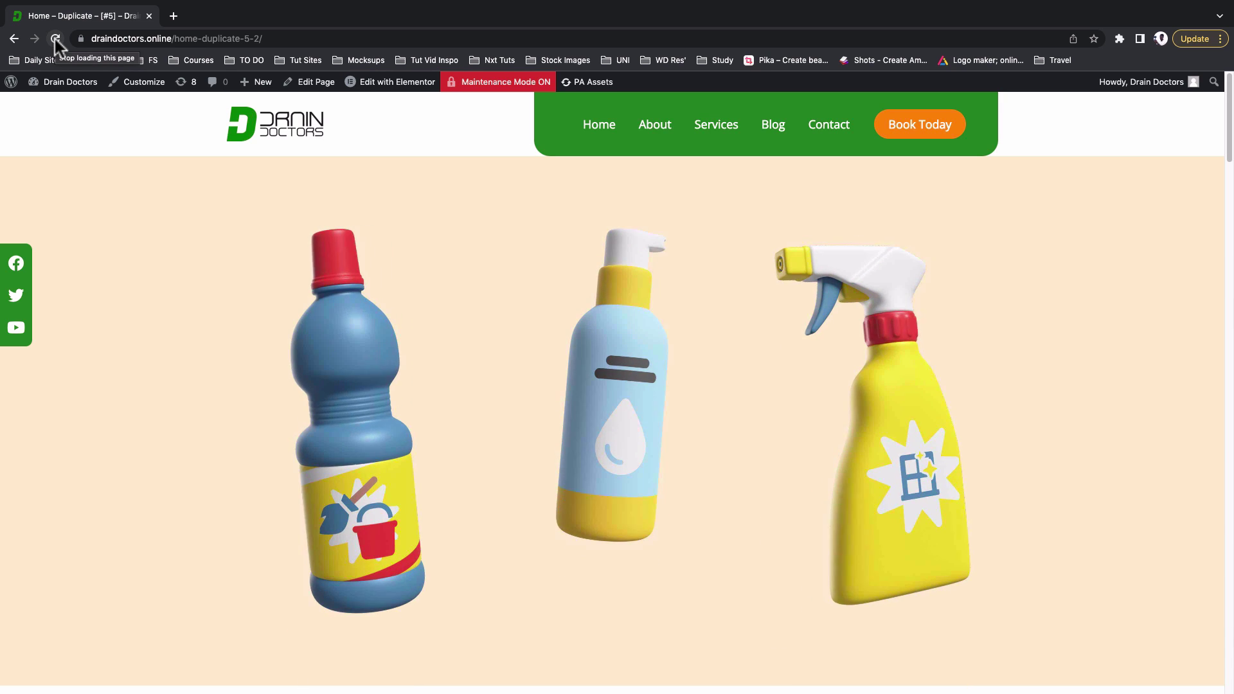
- Examine how the three cleaning bottles move on scroll from the hero into the "Hello There!" section of the published page
scroll(137, 251, down, 10)
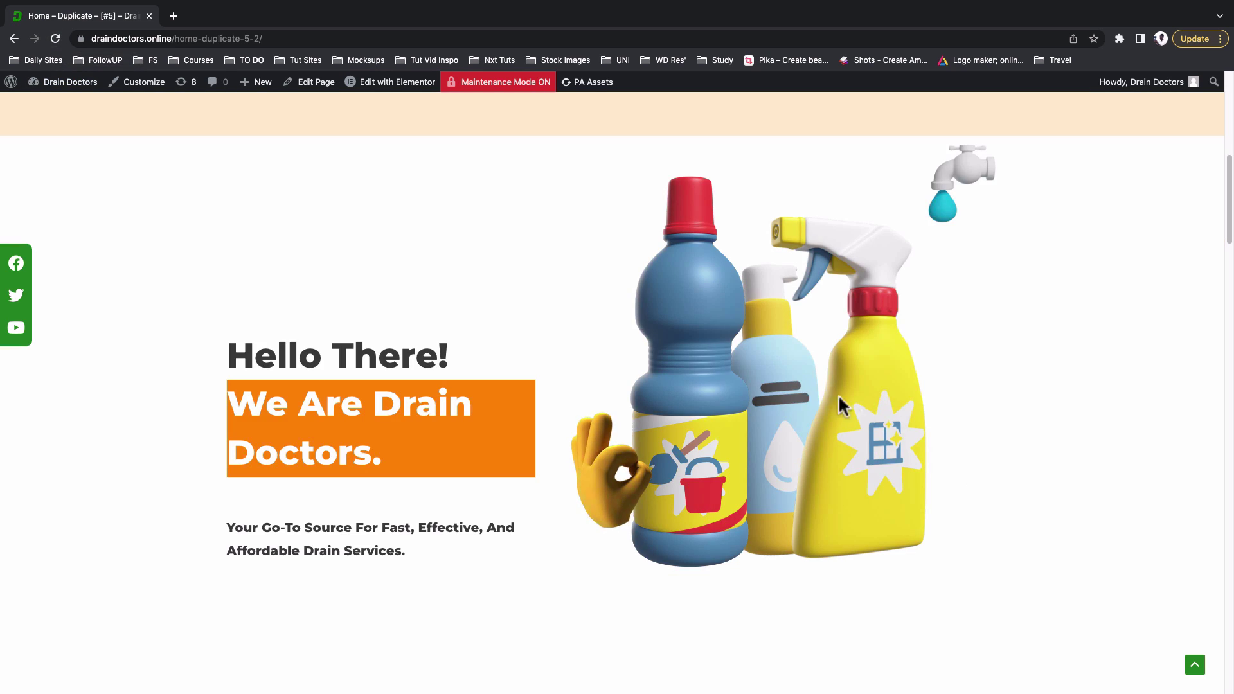
scroll(1028, 451, down, 2)
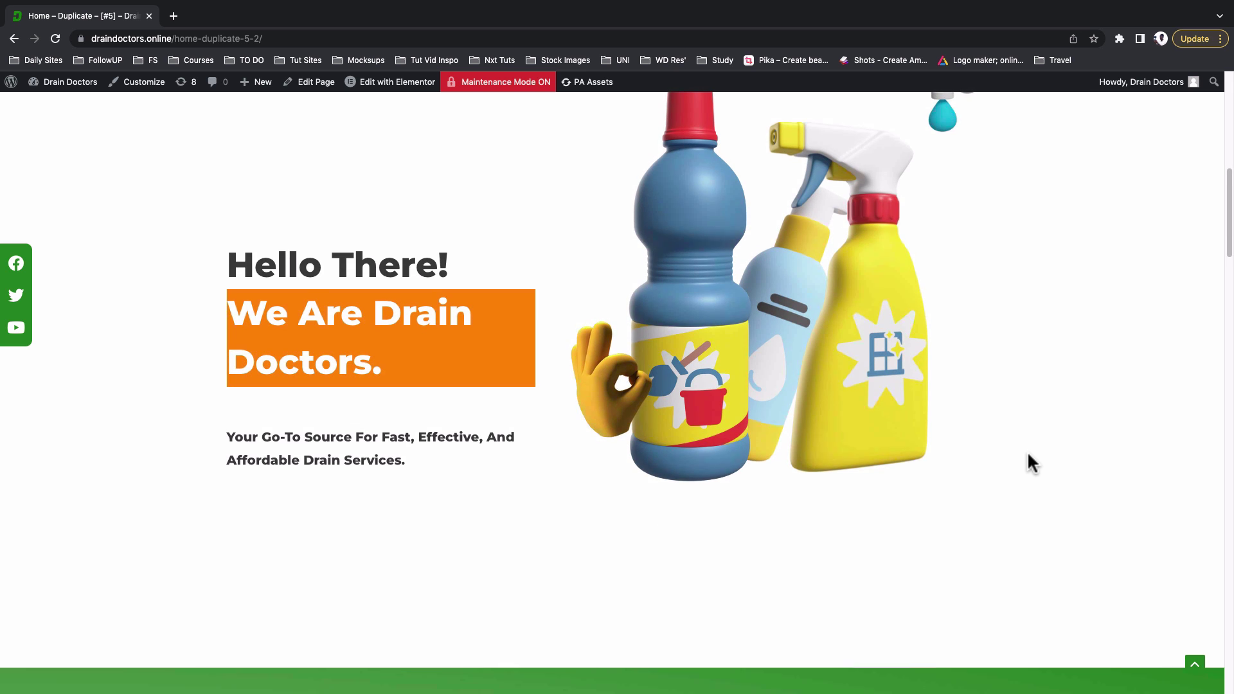
scroll(1027, 451, up, 2)
scroll(568, 485, down, 7)
scroll(568, 485, down, 3)
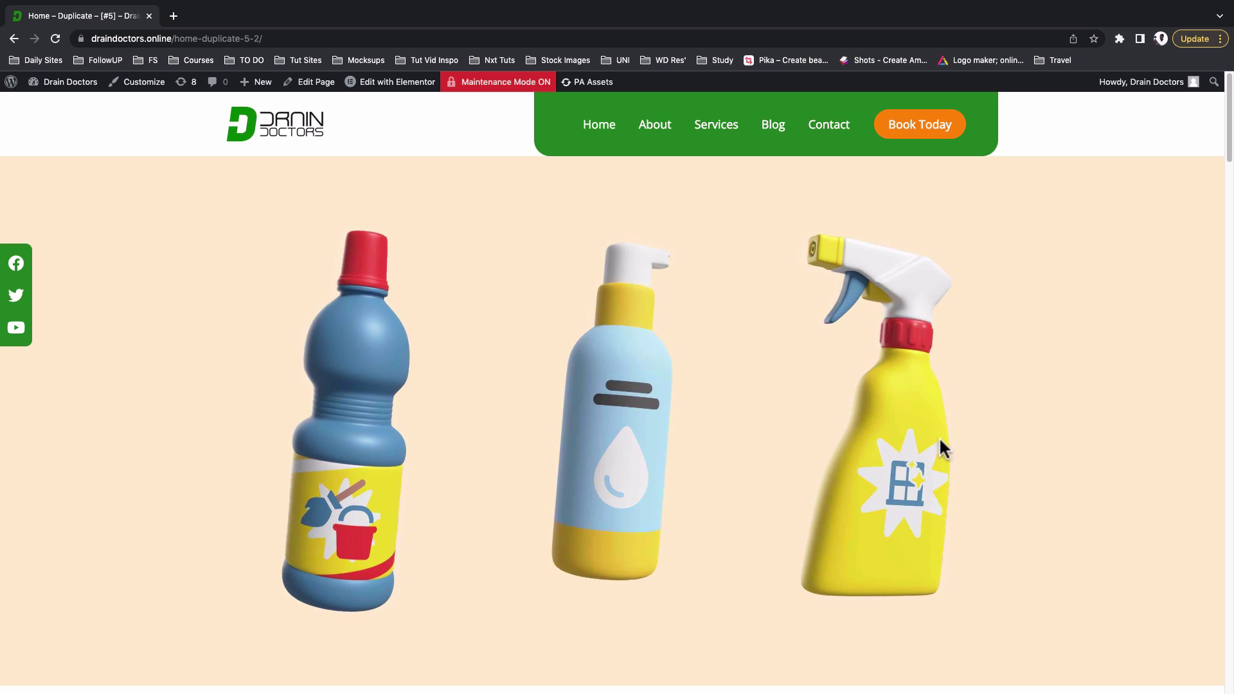
scroll(964, 475, down, 8)
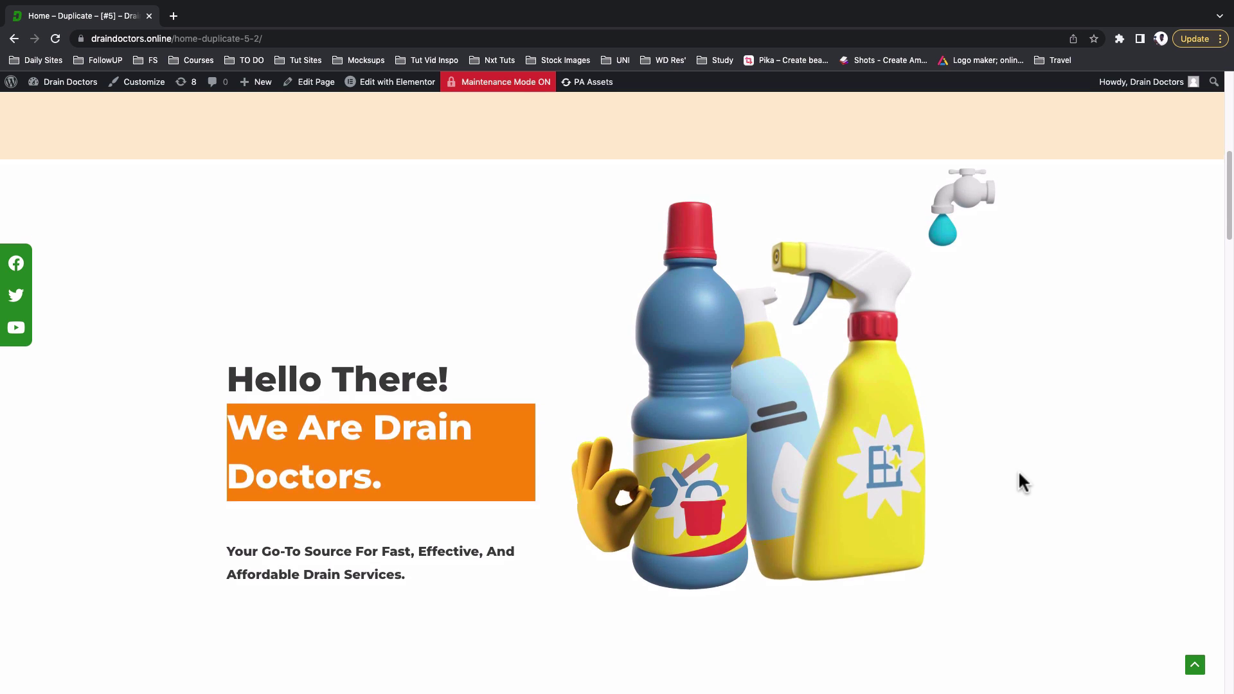
scroll(1020, 475, down, 1)
scroll(1020, 476, down, 1)
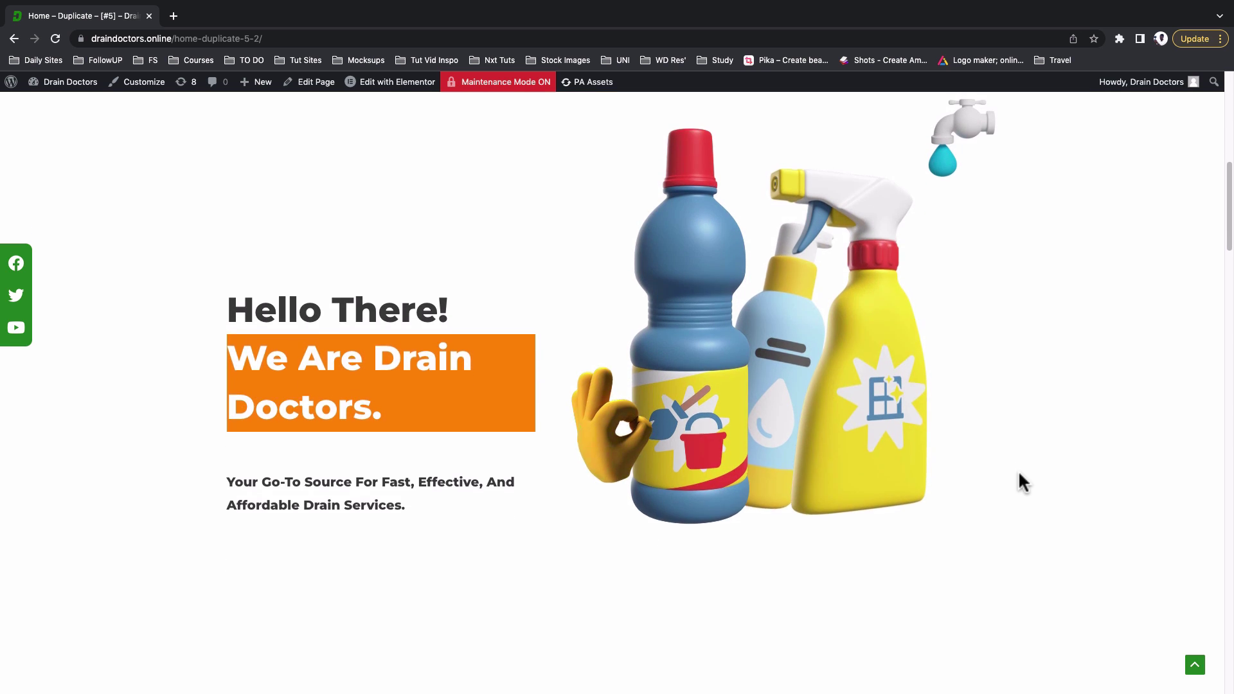
scroll(1019, 470, up, 1)
scroll(1021, 482, up, 2)
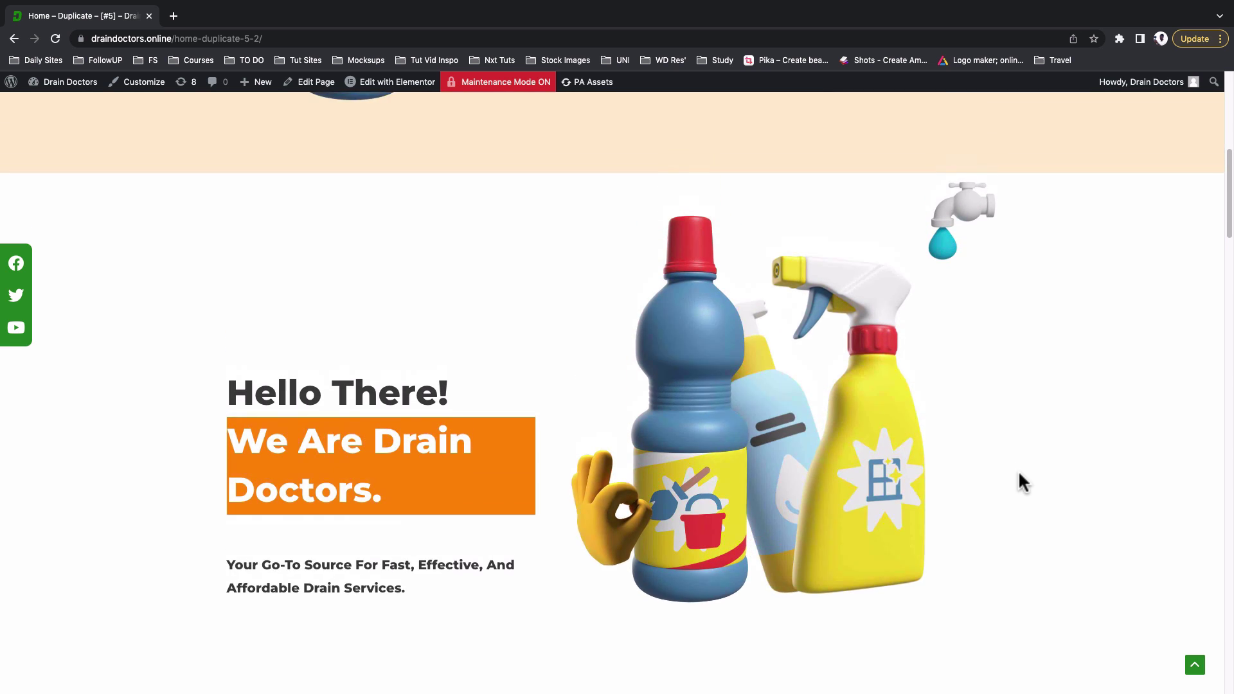
scroll(1022, 481, down, 1)
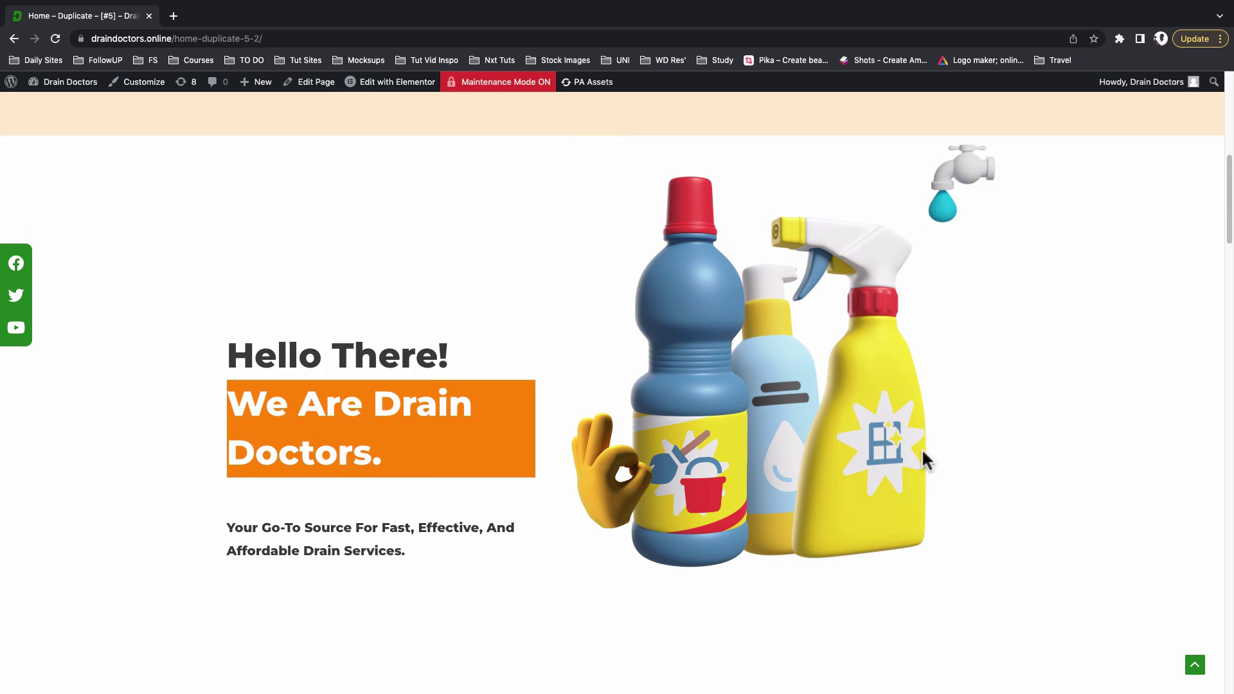
scroll(1030, 464, down, 2)
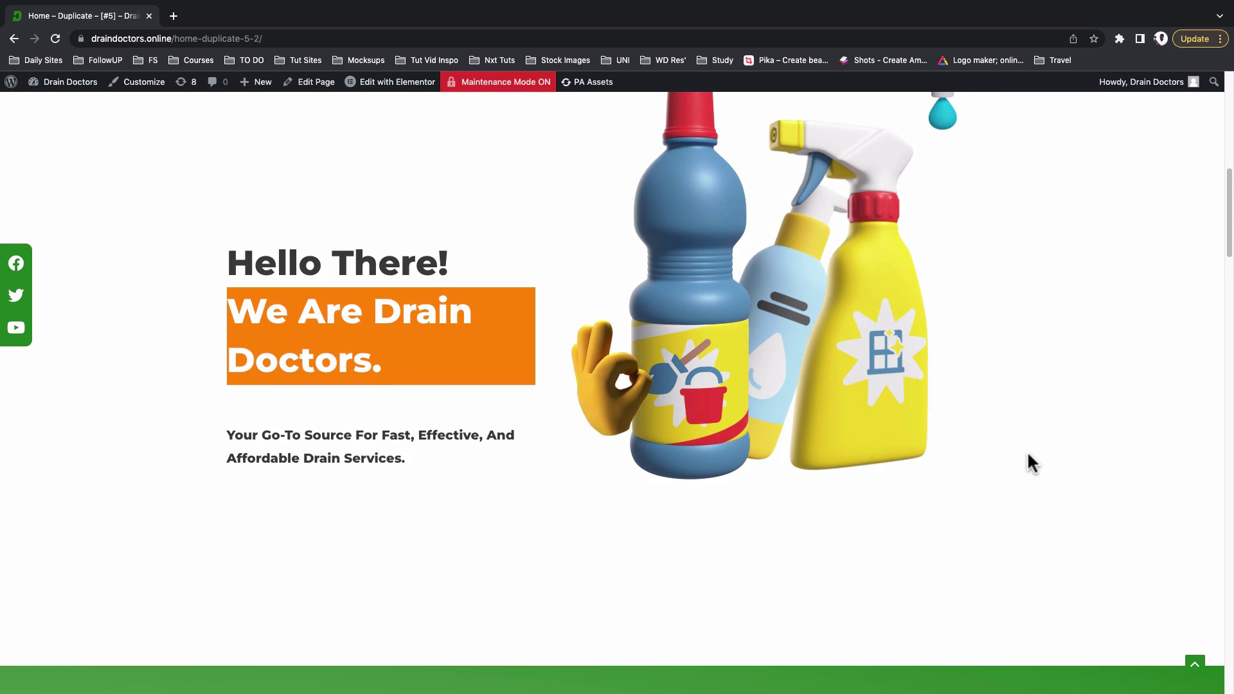
scroll(1030, 462, up, 2)
scroll(1033, 455, down, 2)
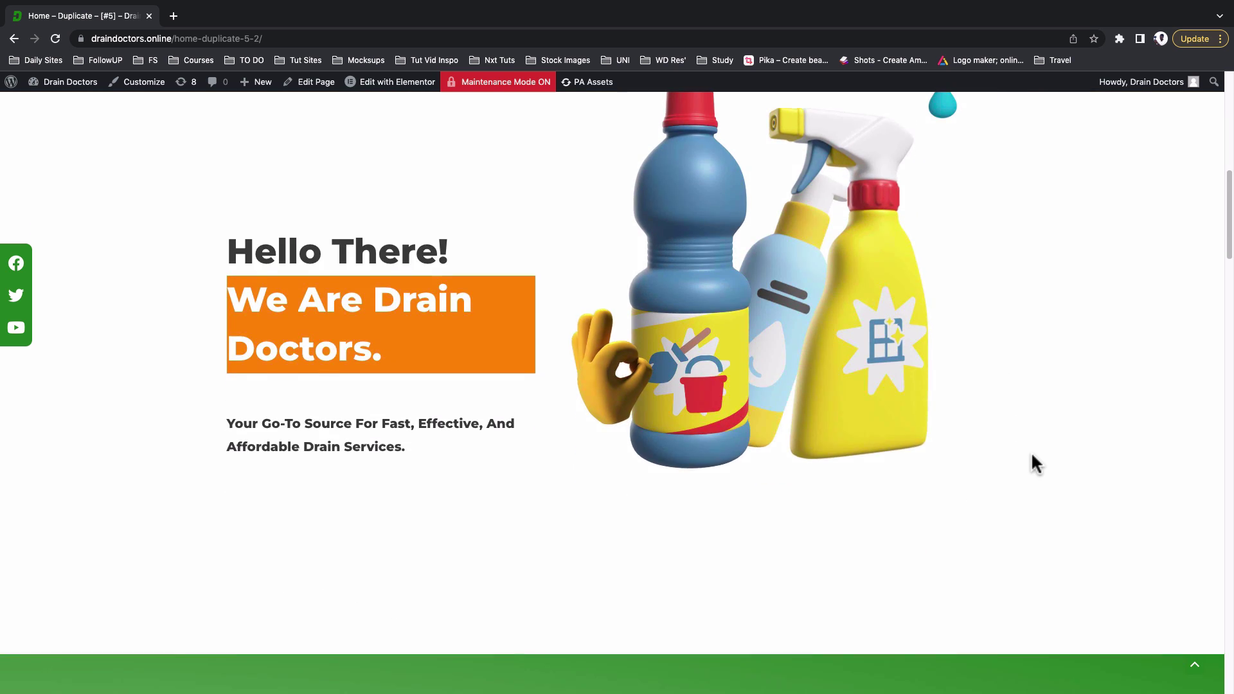
scroll(1032, 456, up, 1)
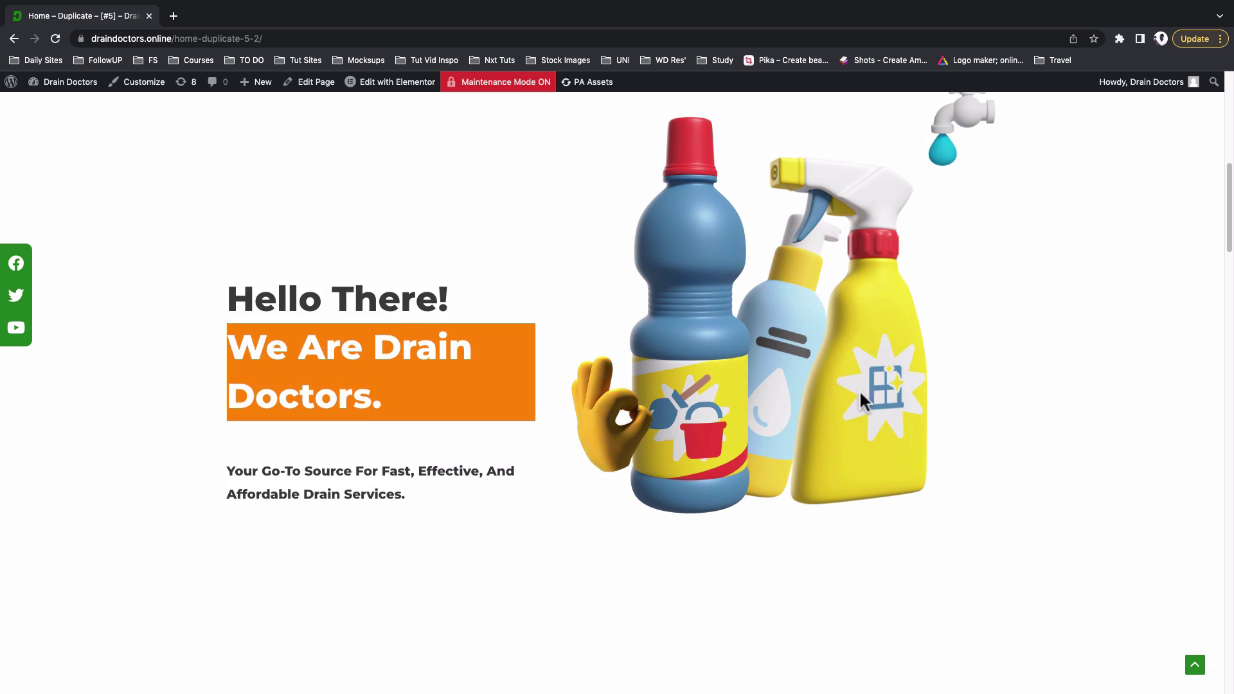
scroll(745, 477, up, 1)
scroll(747, 480, down, 1)
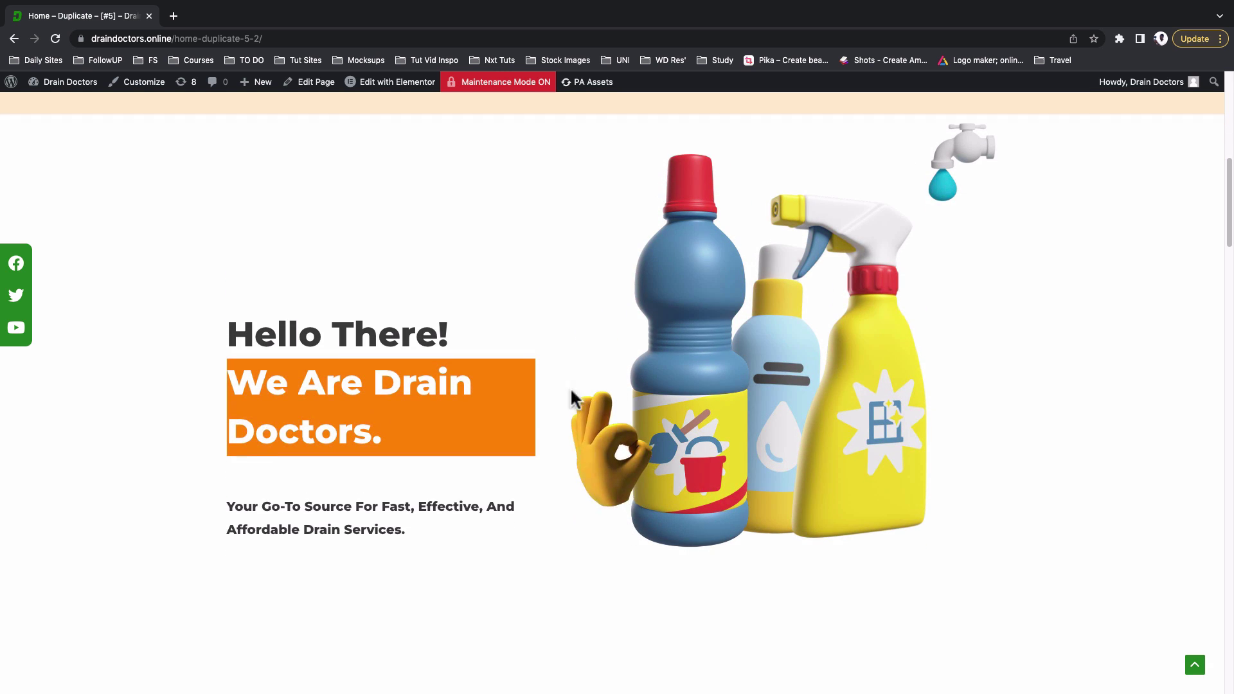
- Examine the spray bottle's scroll animation in the Services section and the service cards in the "Even more" section
scroll(570, 495, down, 5)
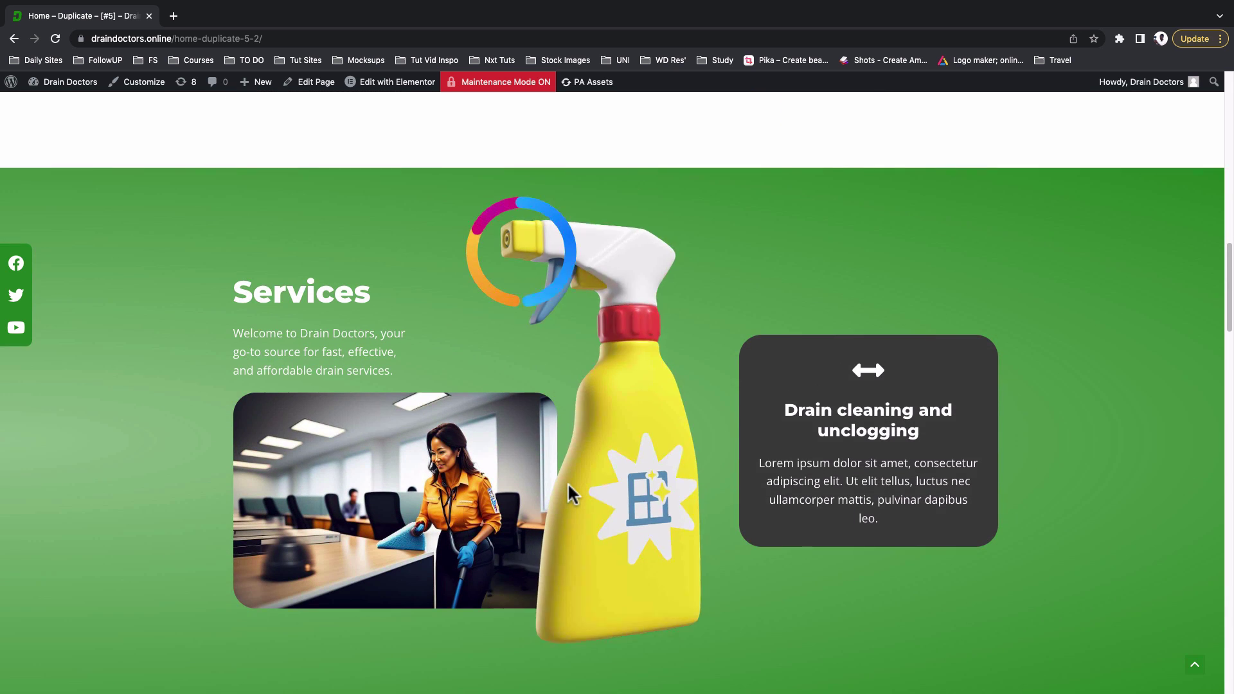
scroll(567, 482, down, 1)
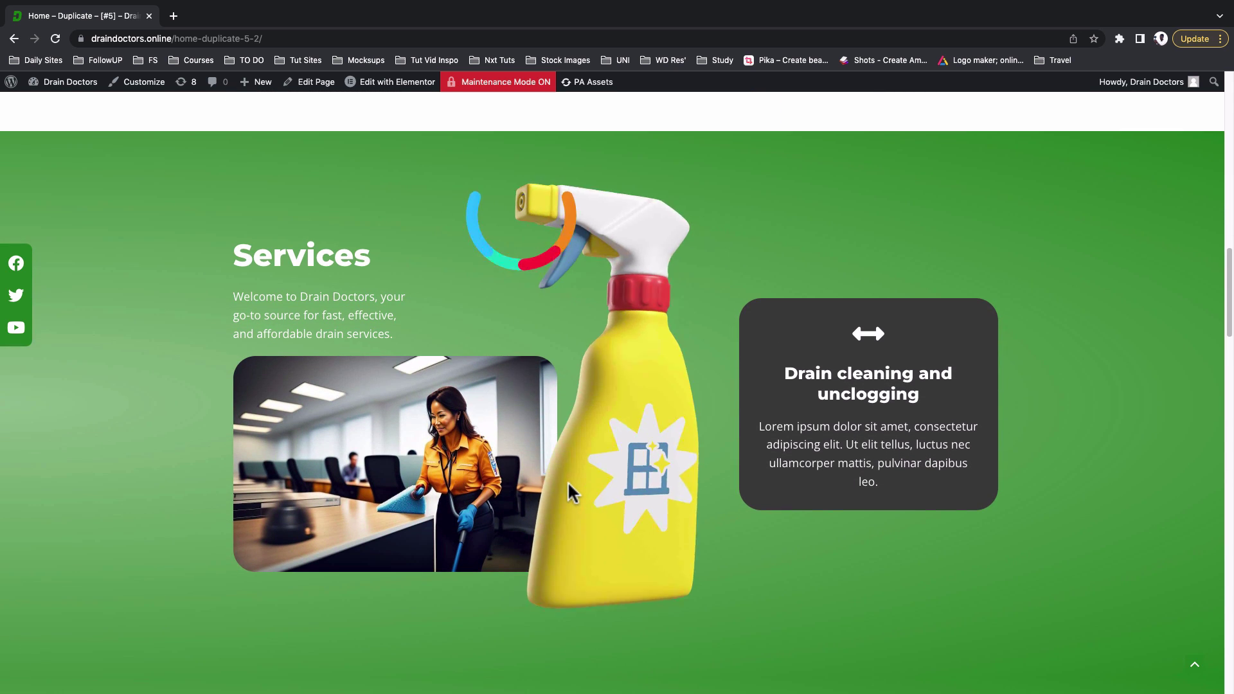
scroll(567, 482, down, 1)
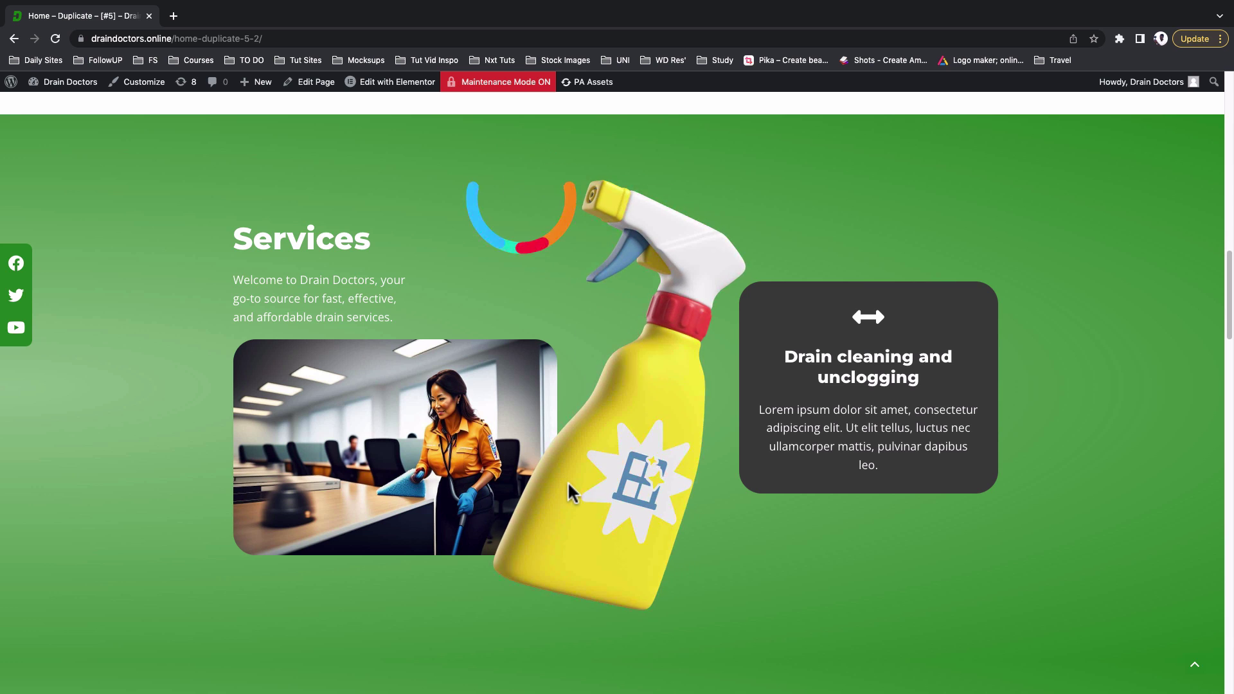
scroll(568, 481, down, 3)
scroll(568, 472, down, 5)
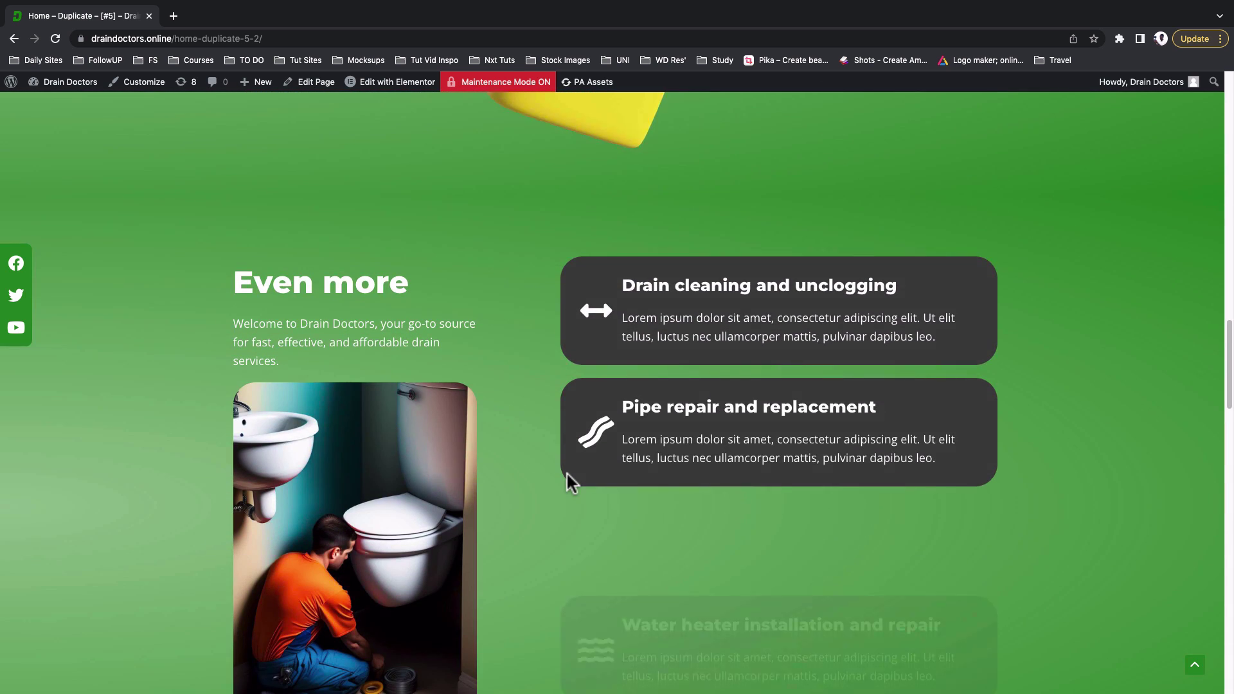
scroll(566, 471, down, 3)
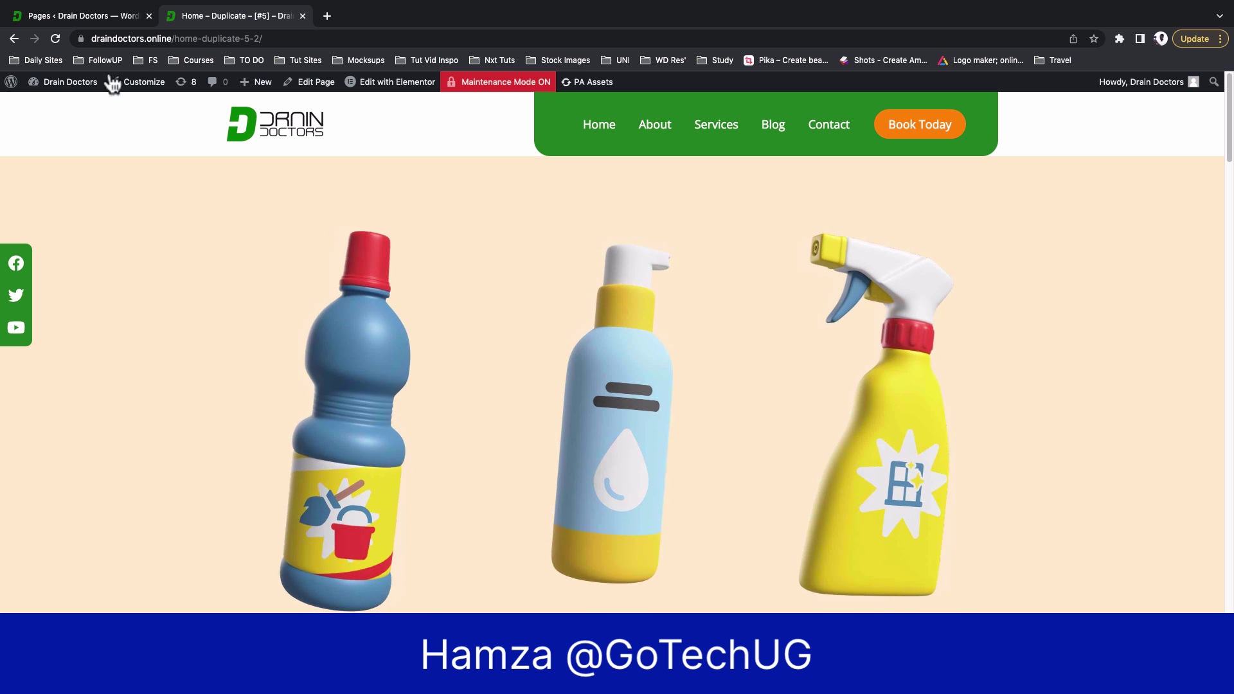
- Open the page for adding new plugins in the site's WordPress admin
click(84, 20)
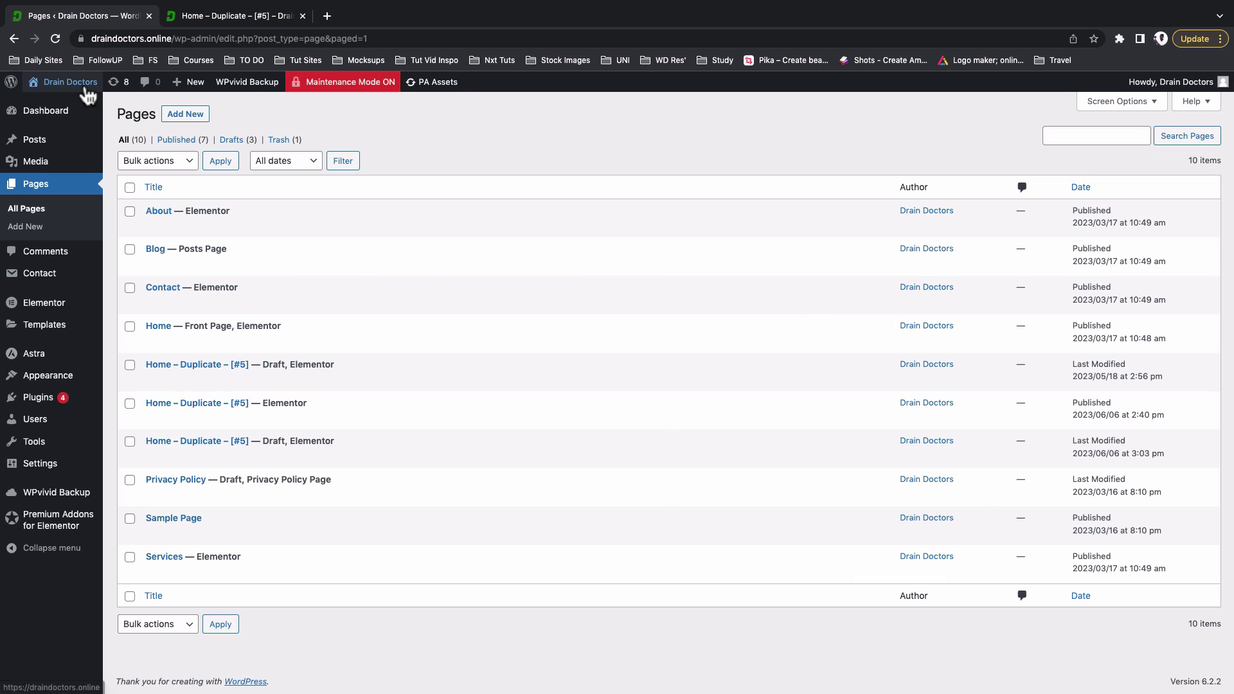
click(37, 401)
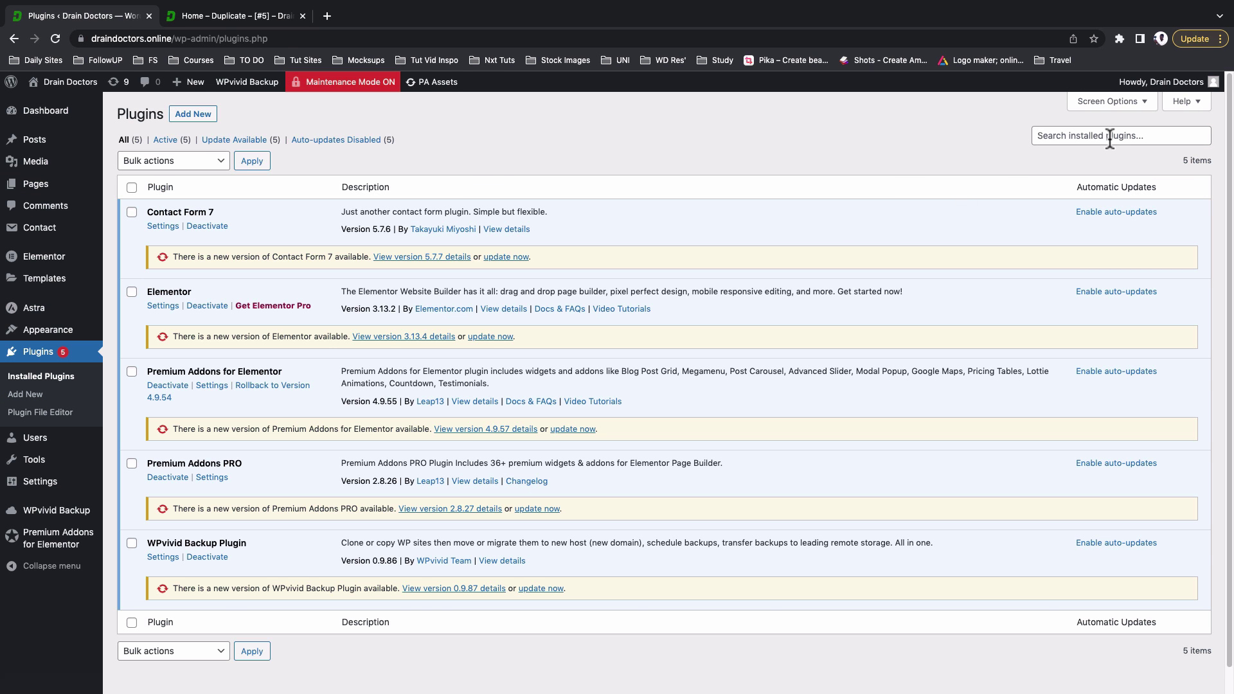
click(193, 114)
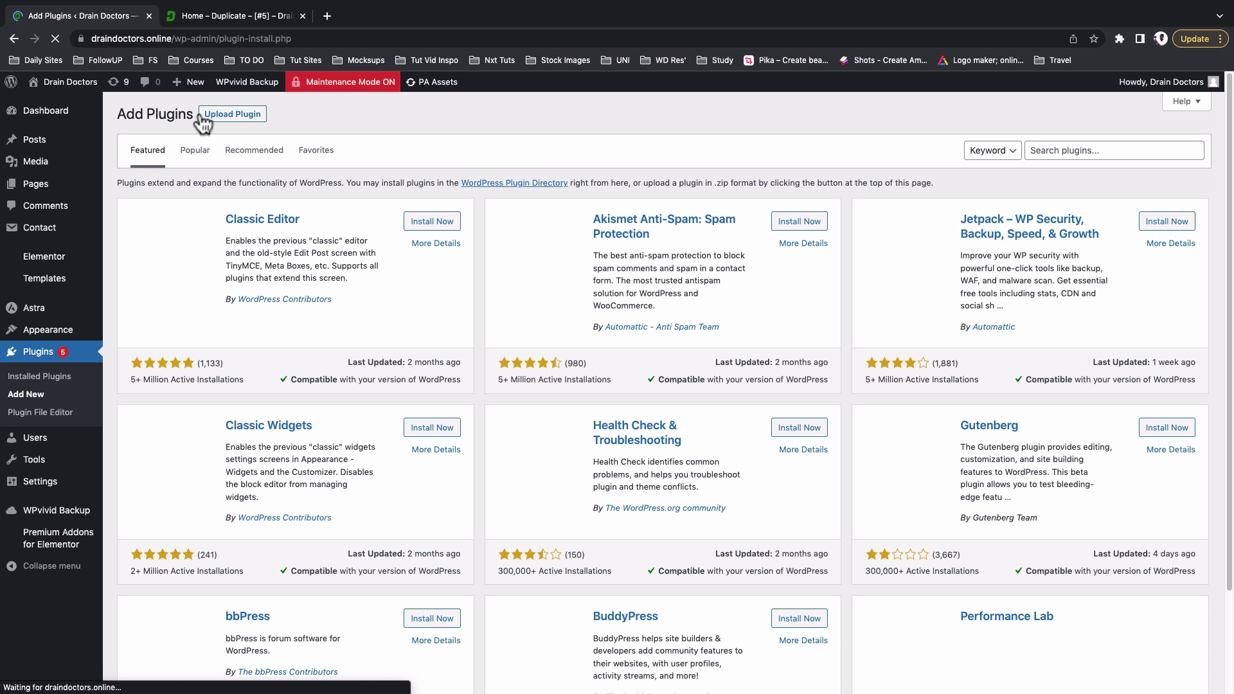
- Search the WordPress plugin directory for "premium addons"
click(1082, 153)
text(premium)
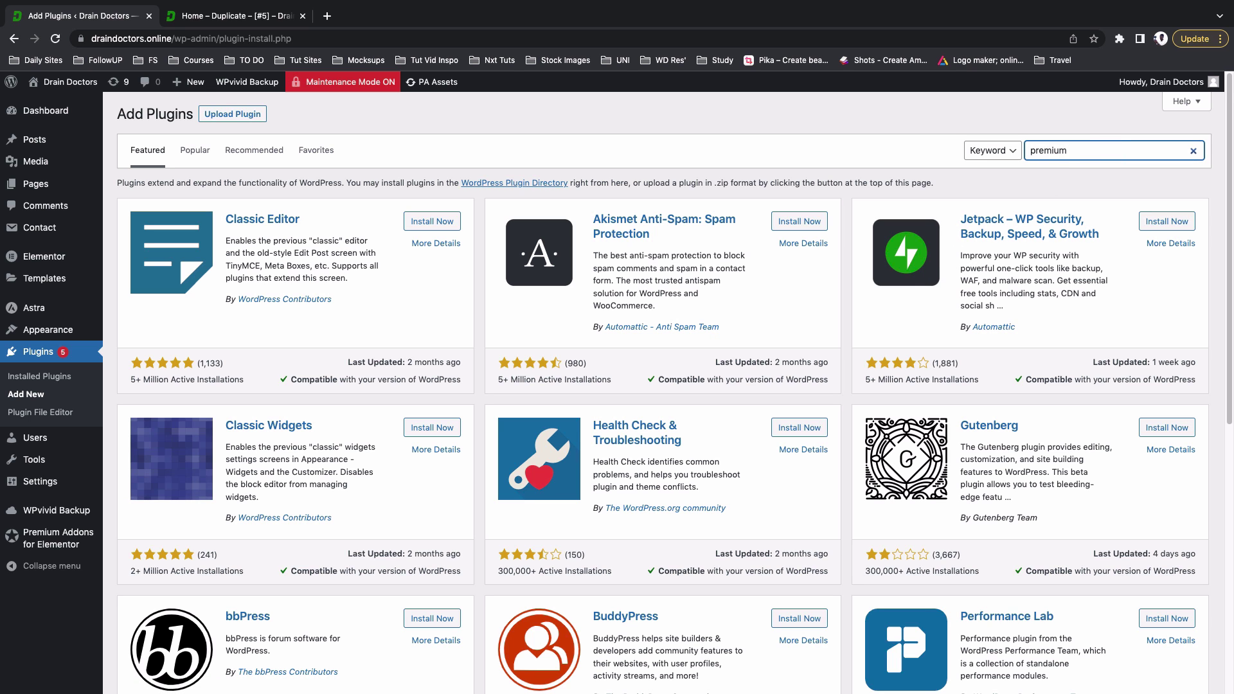
text( element)
key(BackSpace)
key(BackSpace)
key(BackSpace)
key(BackSpace)
key(BackSpace)
key(BackSpace)
key(BackSpace)
text(addons)
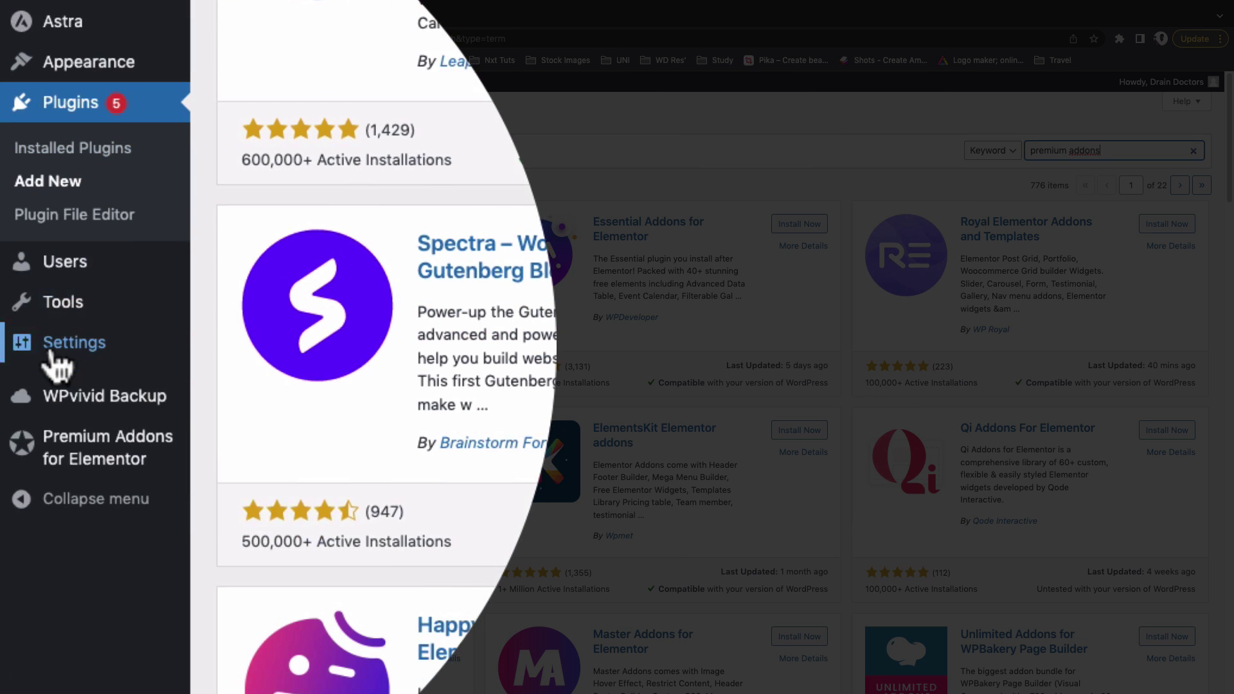
- Open the Global Features of Premium Addons for Elementor and switch Floating Effects off and back on
mouse_move(65, 458)
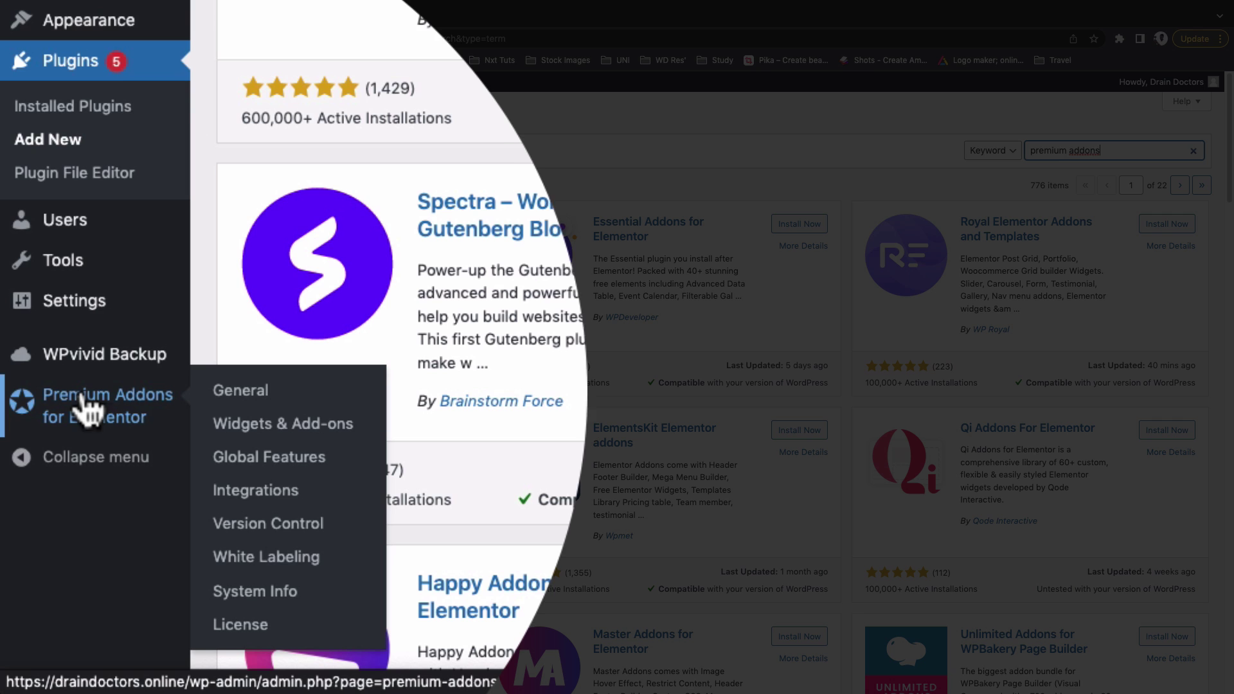
click(80, 405)
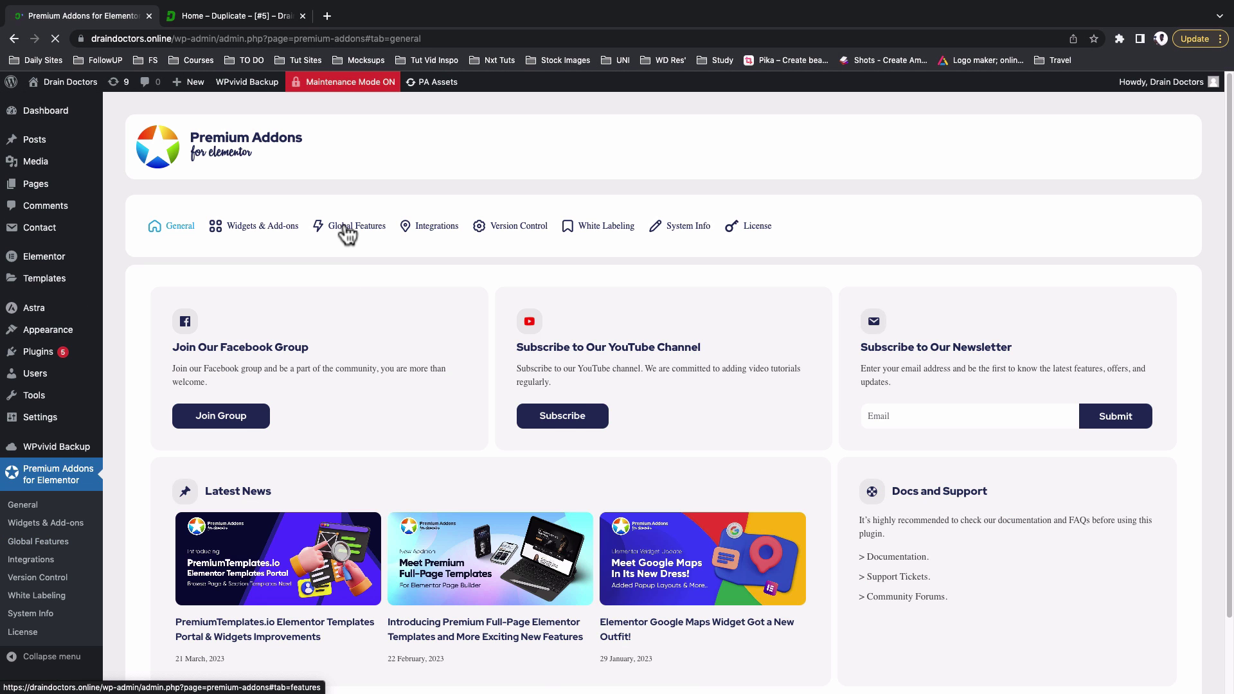
click(368, 225)
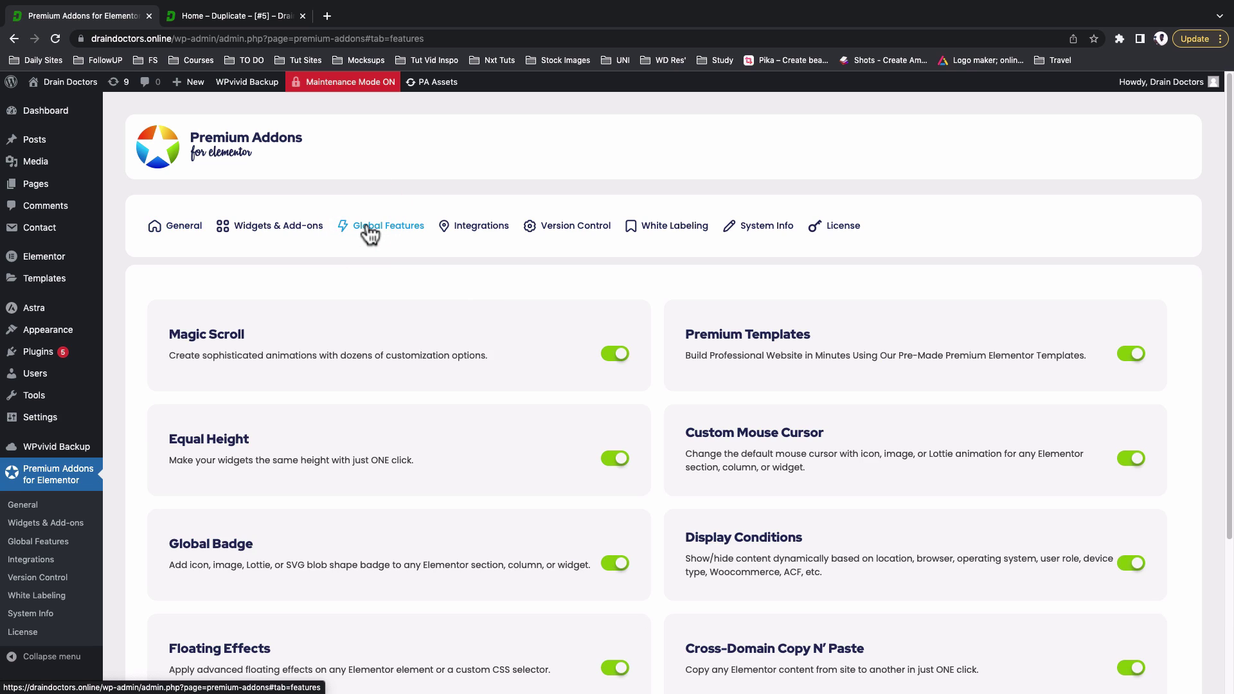
scroll(377, 496, down, 3)
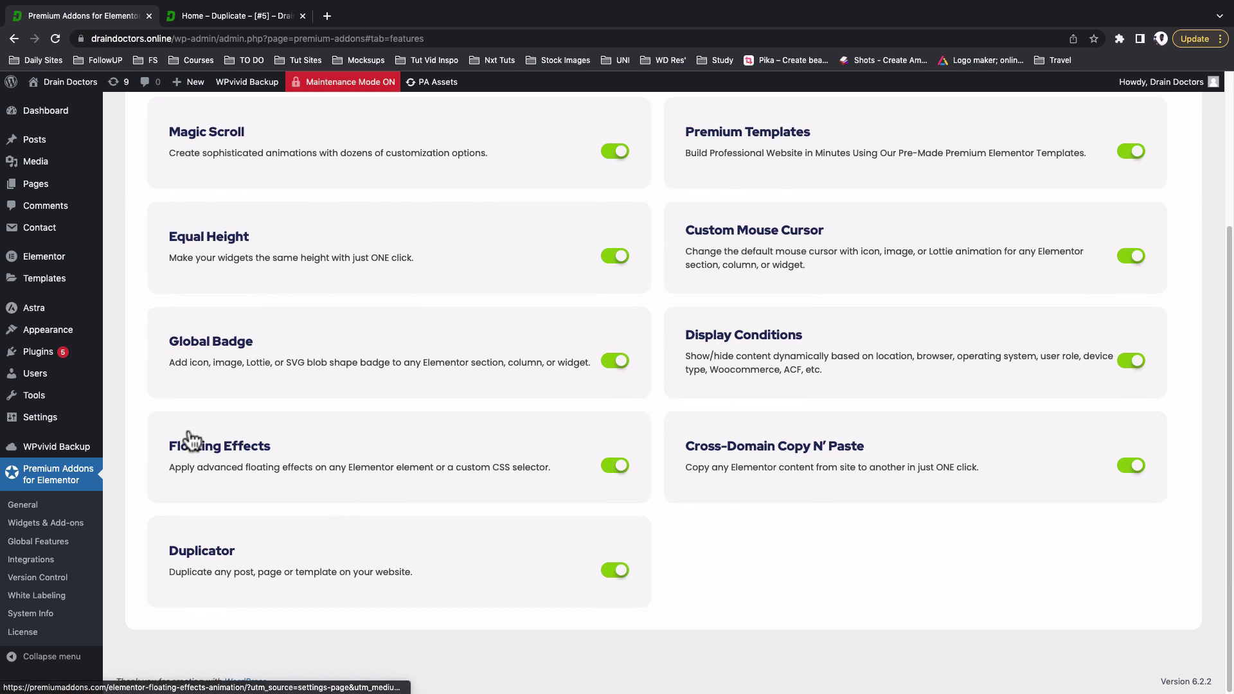
click(610, 472)
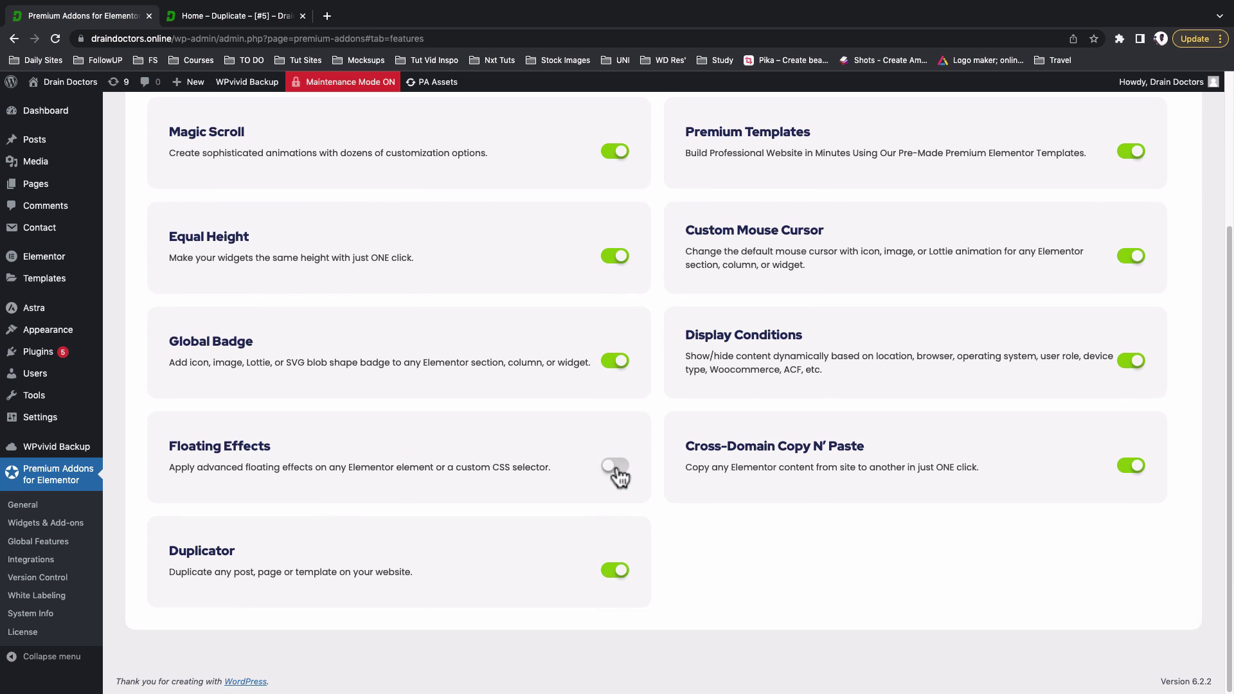
click(618, 472)
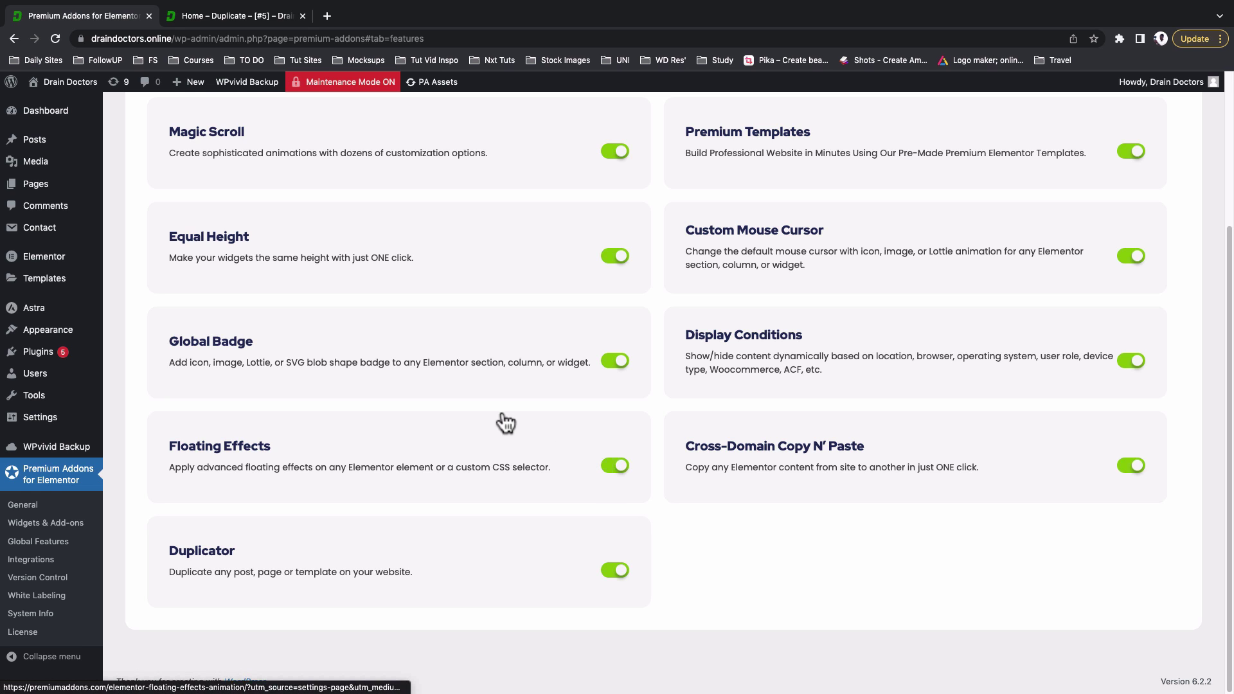
- Open the "Home – Duplicate – [#5]" draft last modified 2023/06/06 at 3:03 pm for editing in Elementor
mouse_move(69, 191)
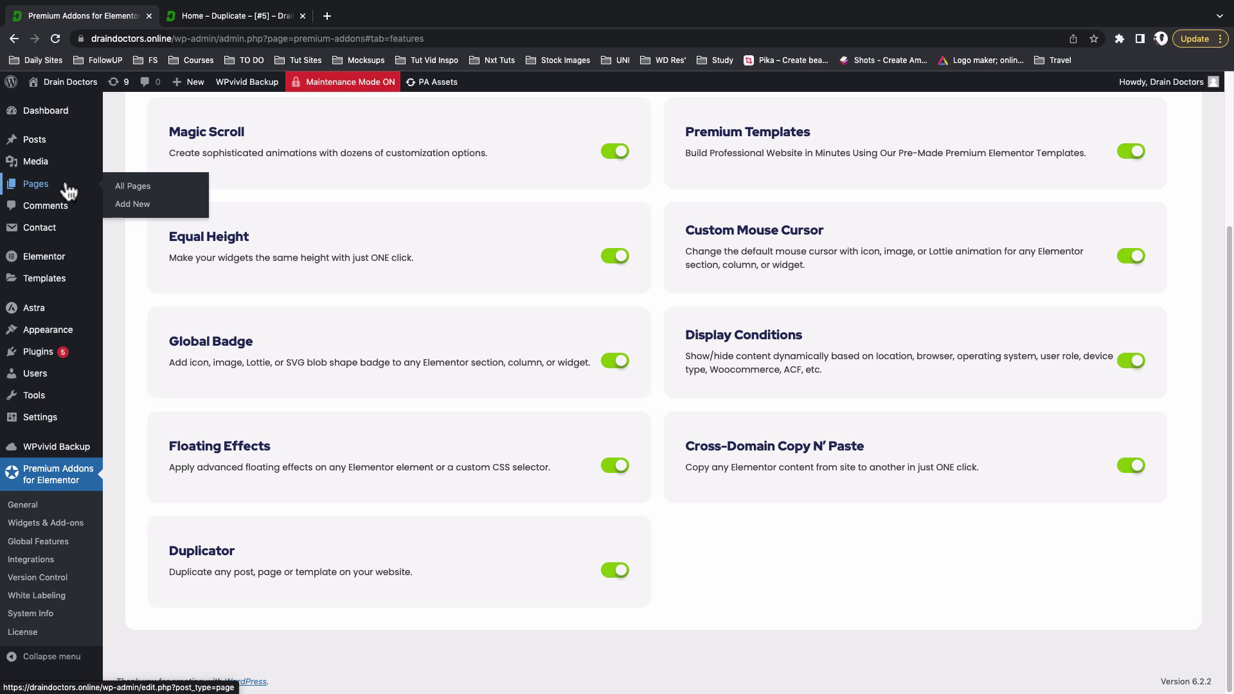
click(139, 190)
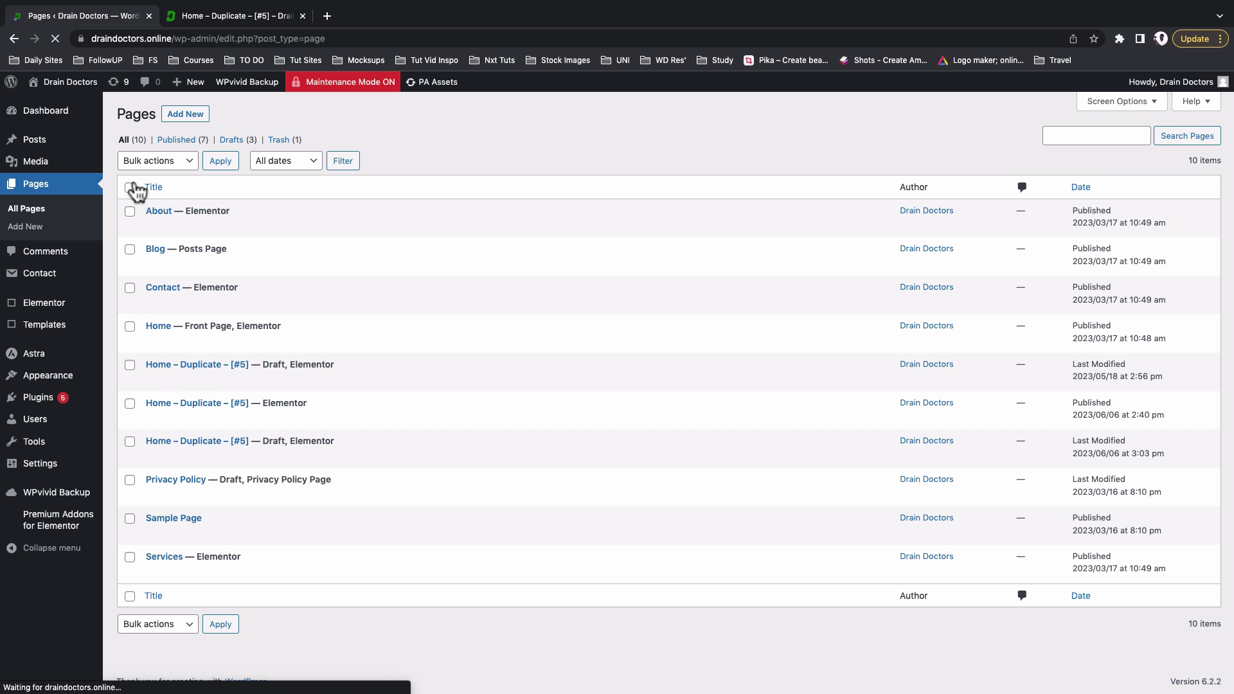
mouse_move(177, 468)
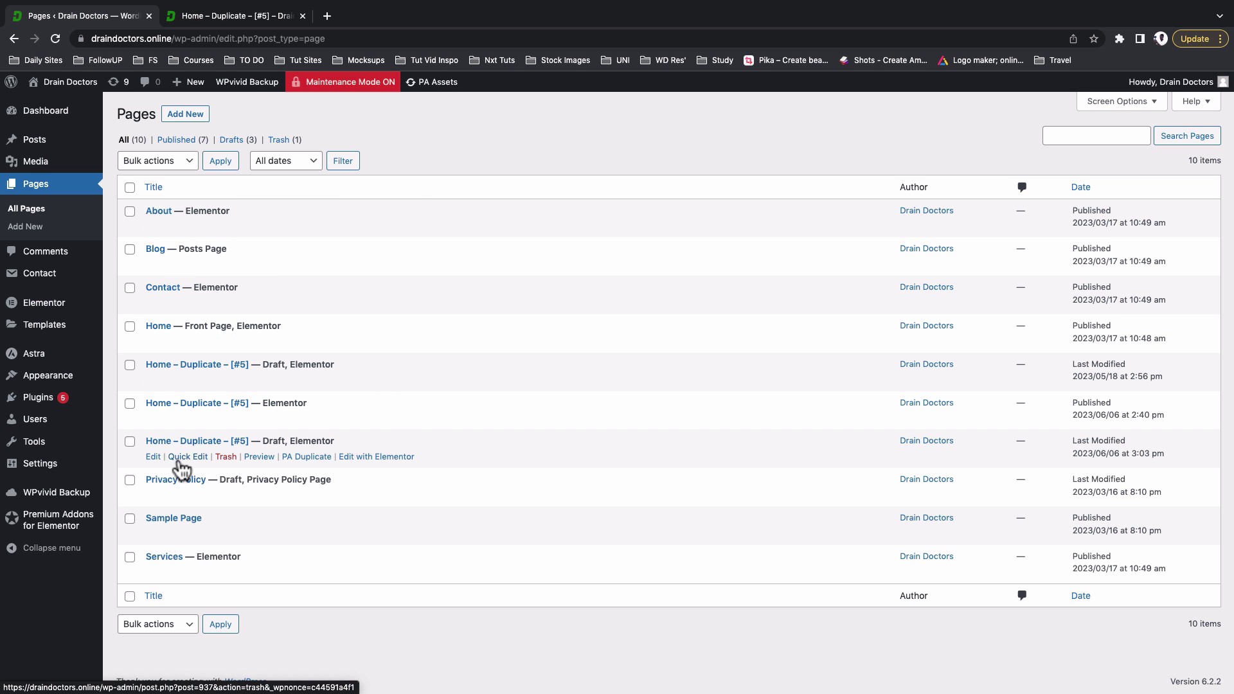
click(360, 457)
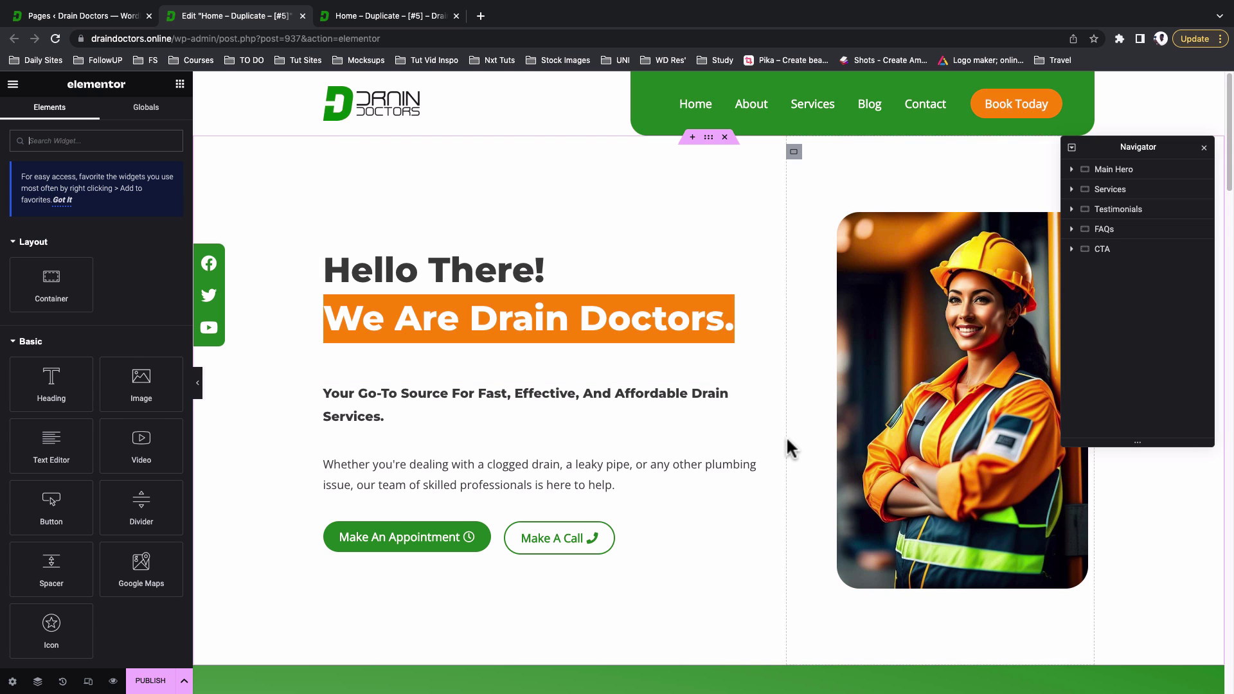
- Compare the published animated page with the draft, and review the draft's hero, Services and client testimonials sections
click(376, 16)
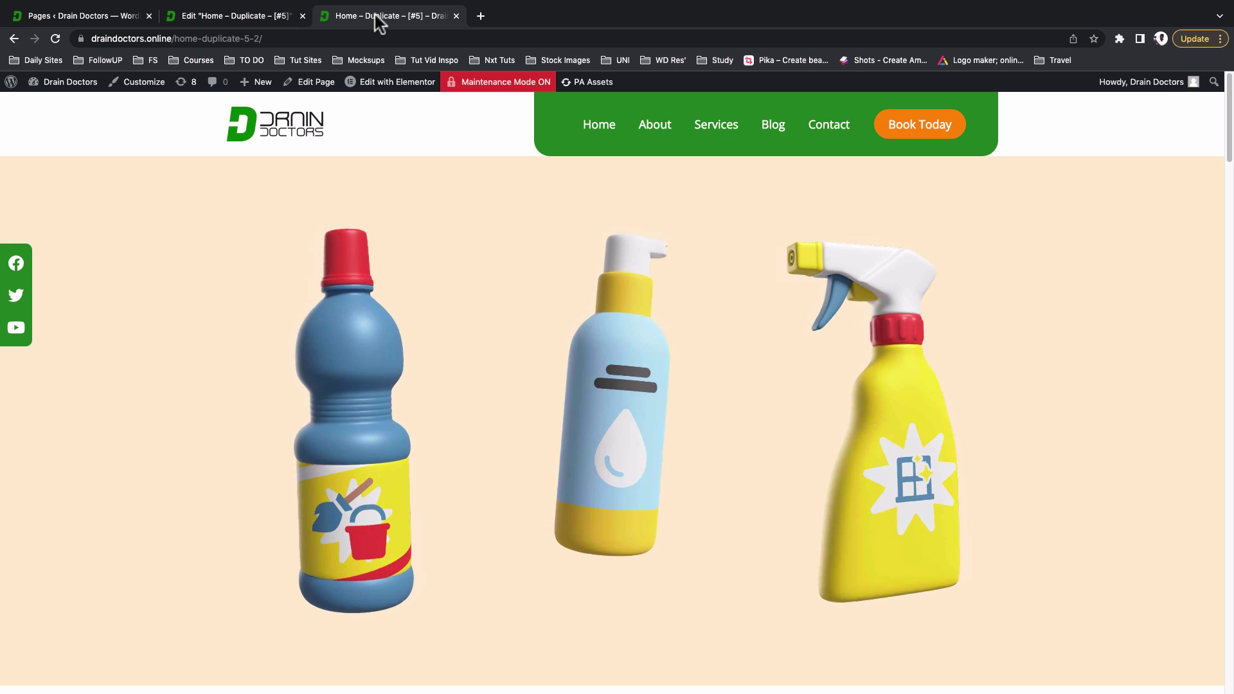
click(241, 15)
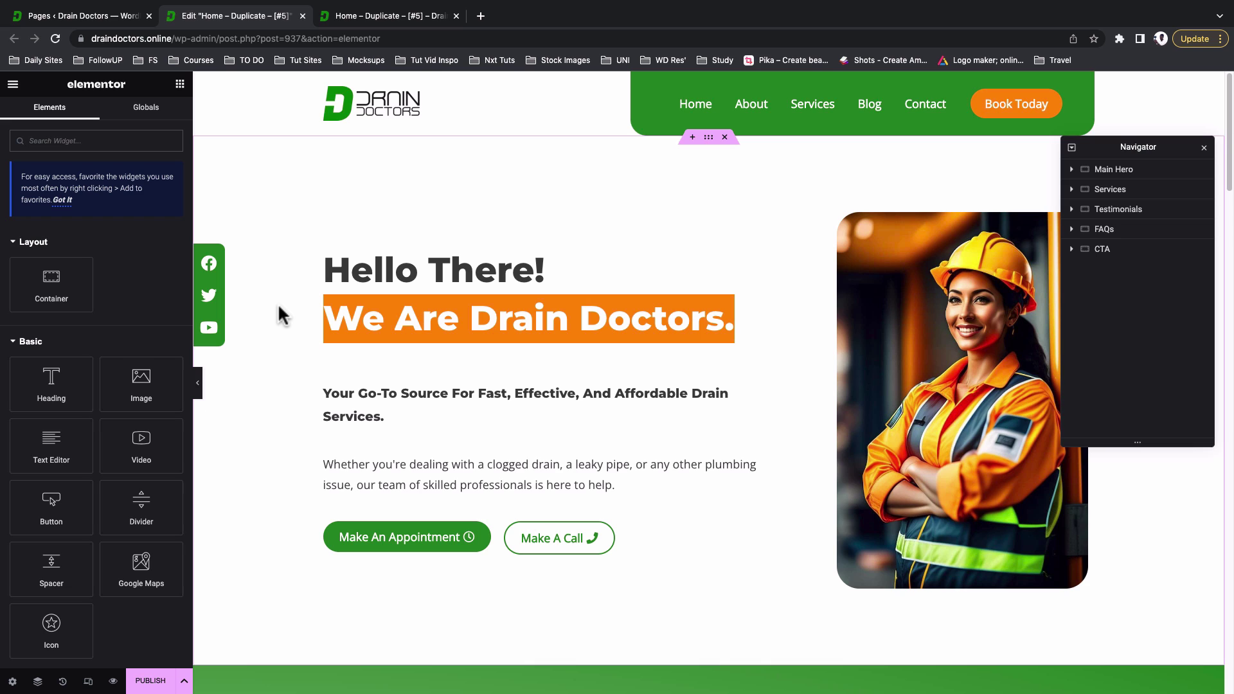
scroll(278, 303, down, 8)
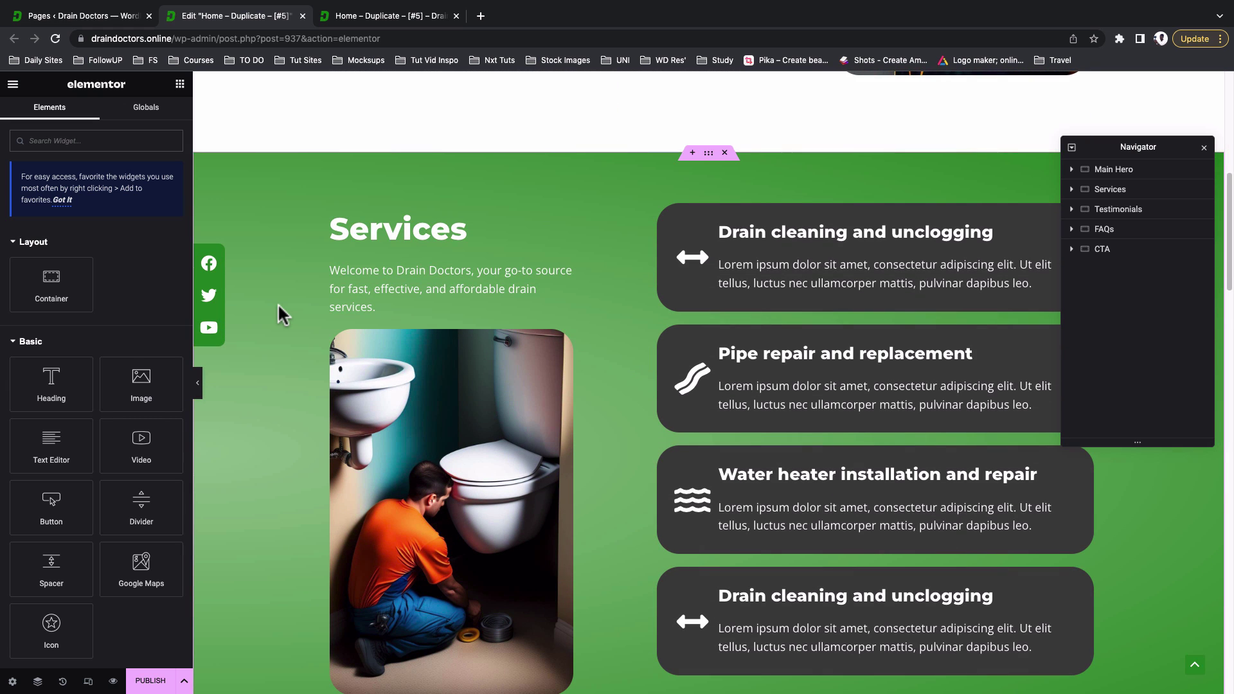
scroll(278, 303, down, 5)
scroll(279, 304, down, 3)
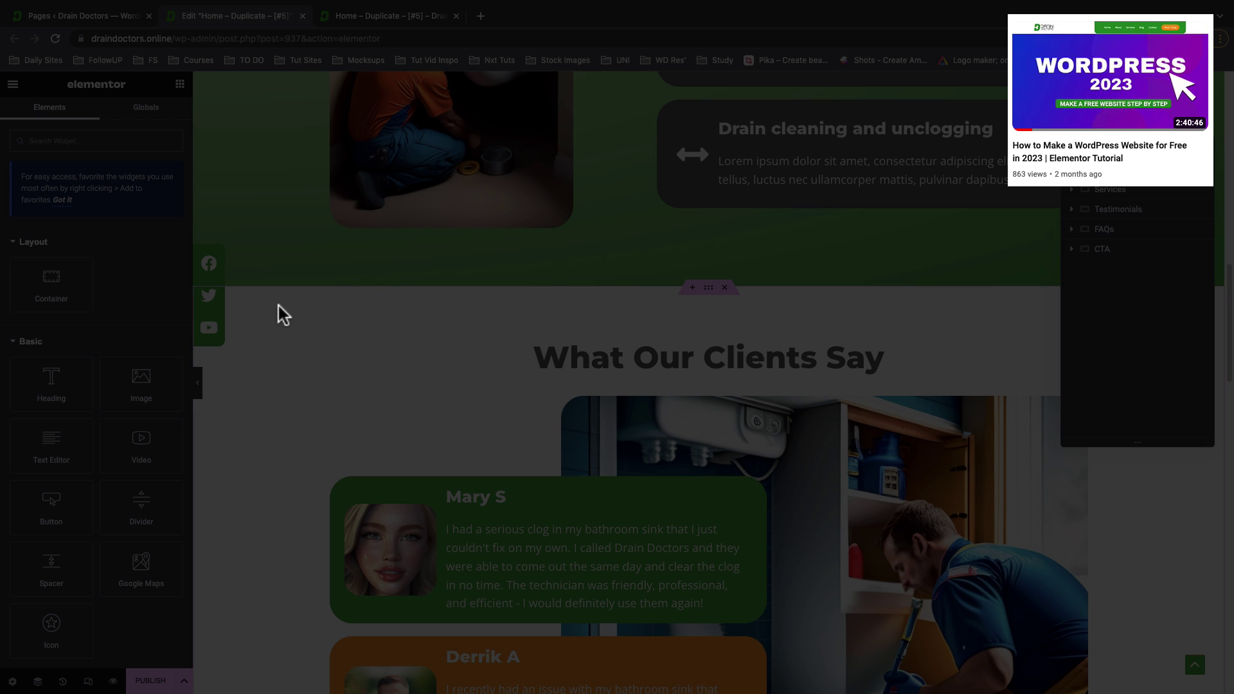
- Add a new row-direction container directly above the Main Hero section
scroll(278, 306, down, 10)
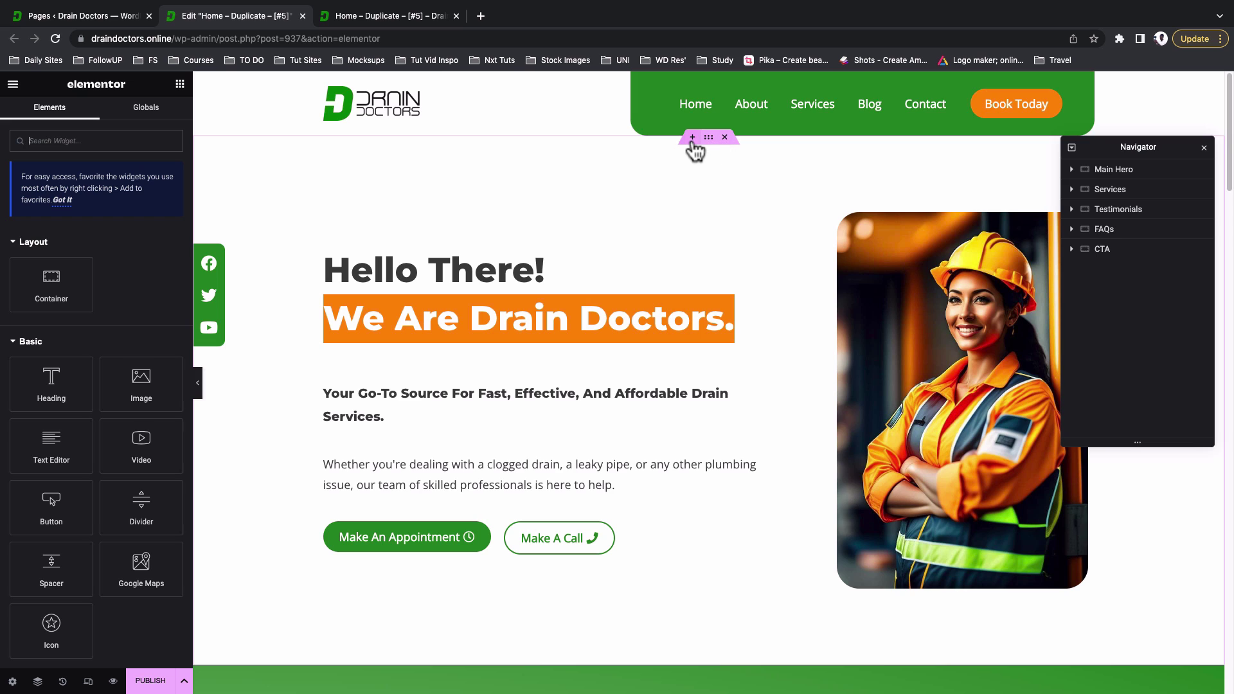
click(691, 138)
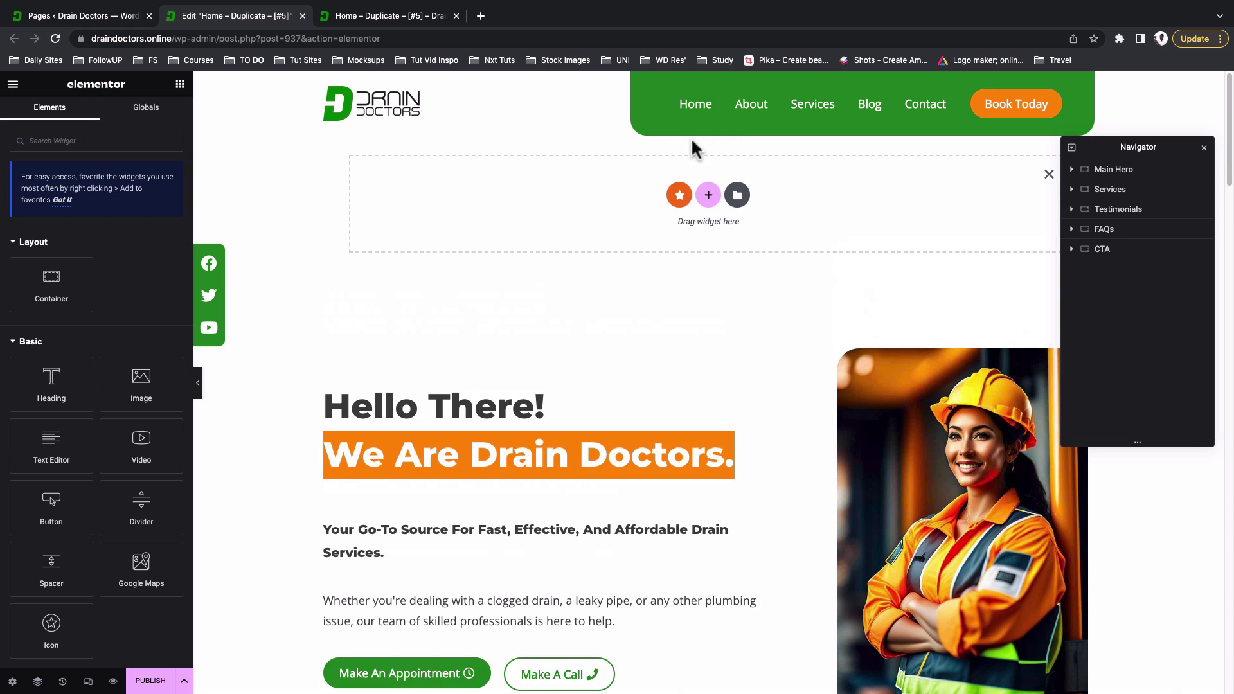
click(675, 193)
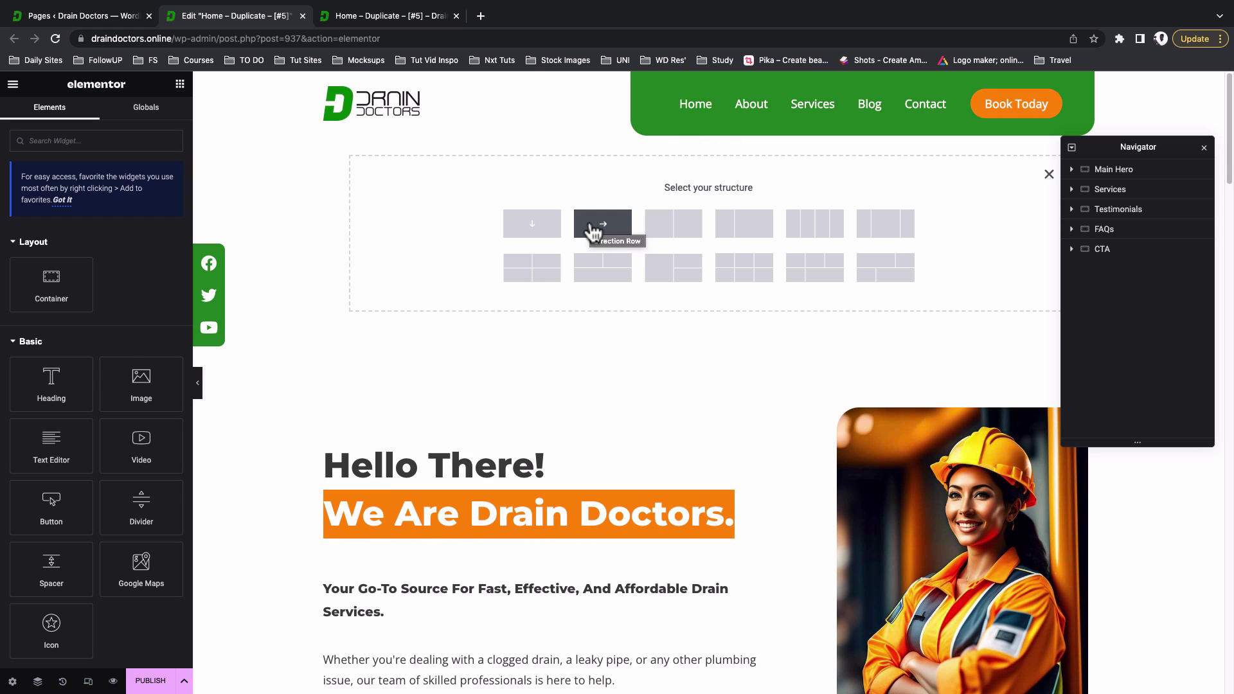
click(593, 230)
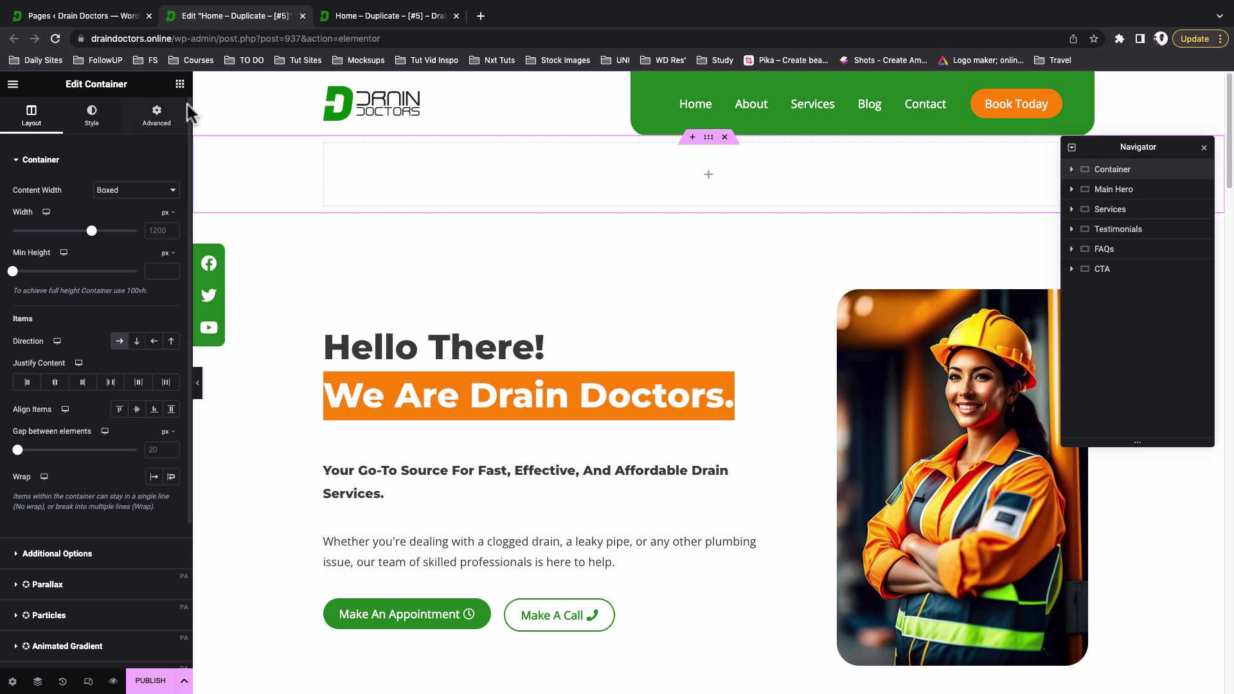
- Nest a container inside the new row container and duplicate it twice to form three columns
click(180, 86)
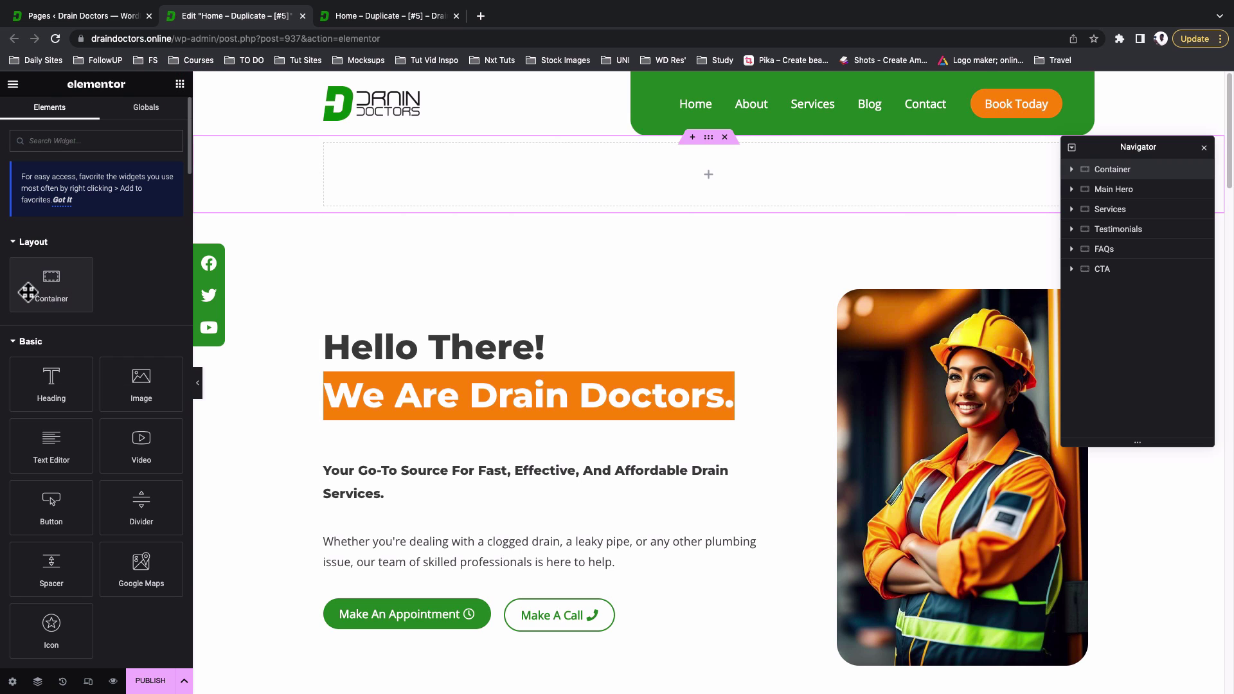
drag(404, 182, 405, 185)
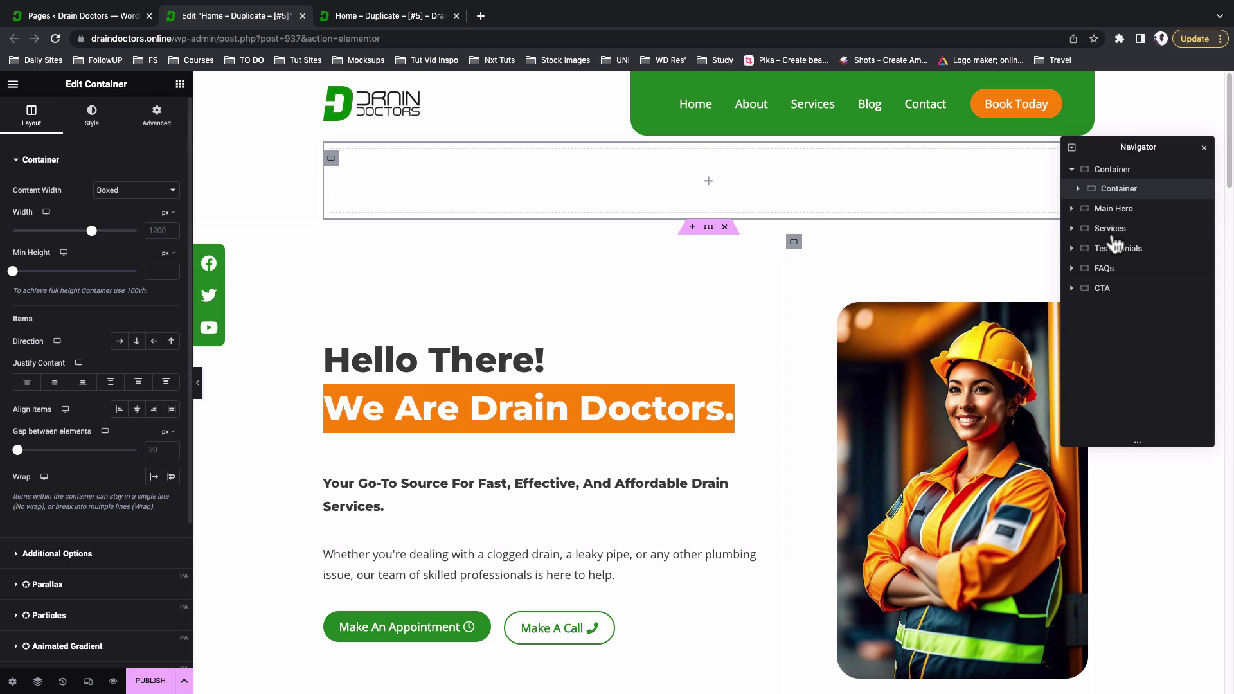
right_click(1135, 196)
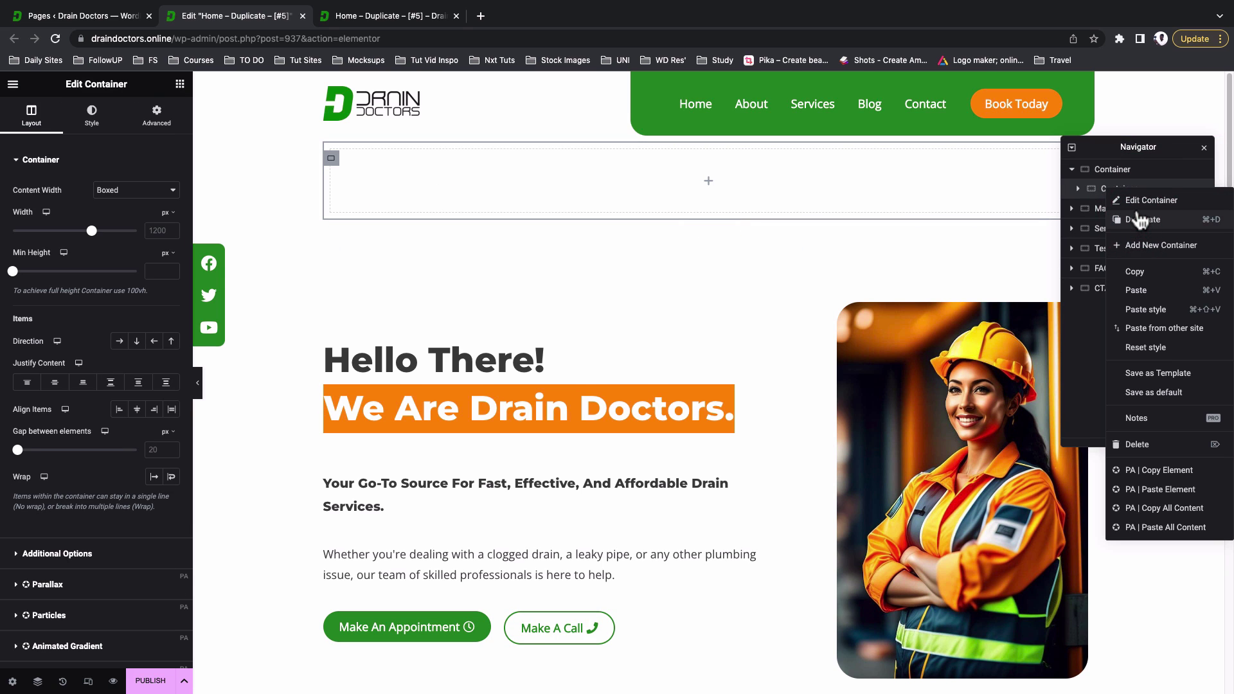
click(1141, 221)
key(super+d)
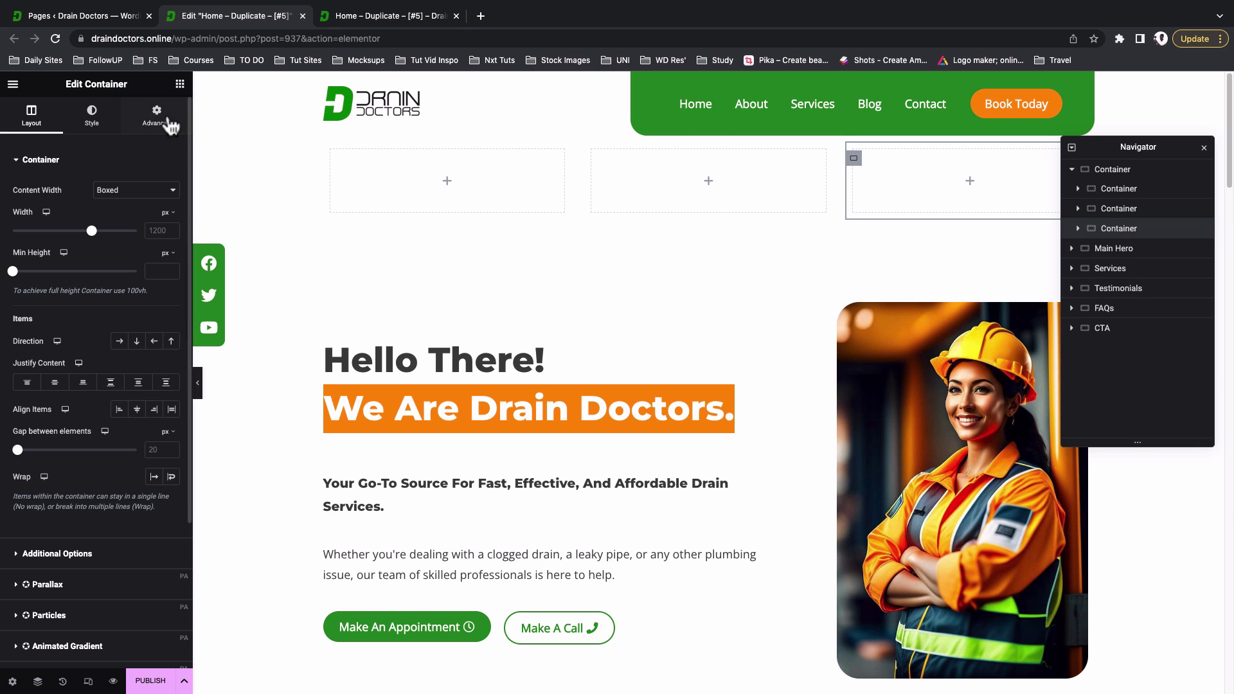
- Add an Image widget to the first nested container and fill it with soap-bottle.png from the media library
click(181, 84)
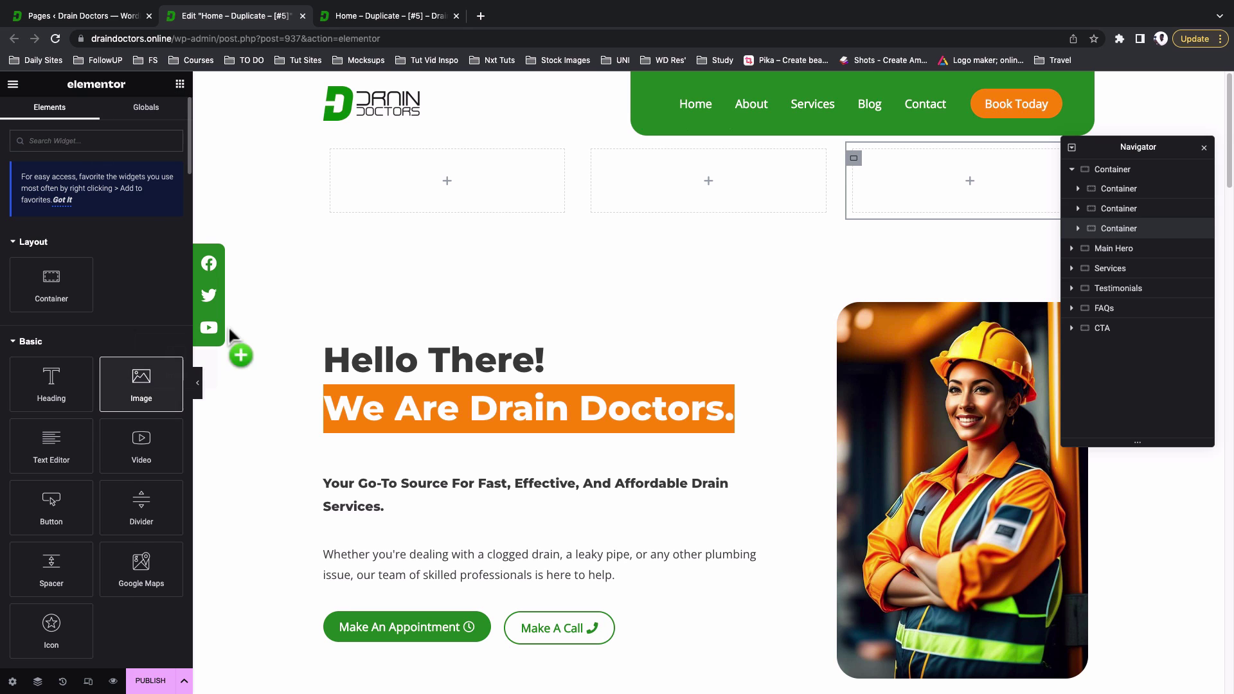
drag(228, 328, 417, 181)
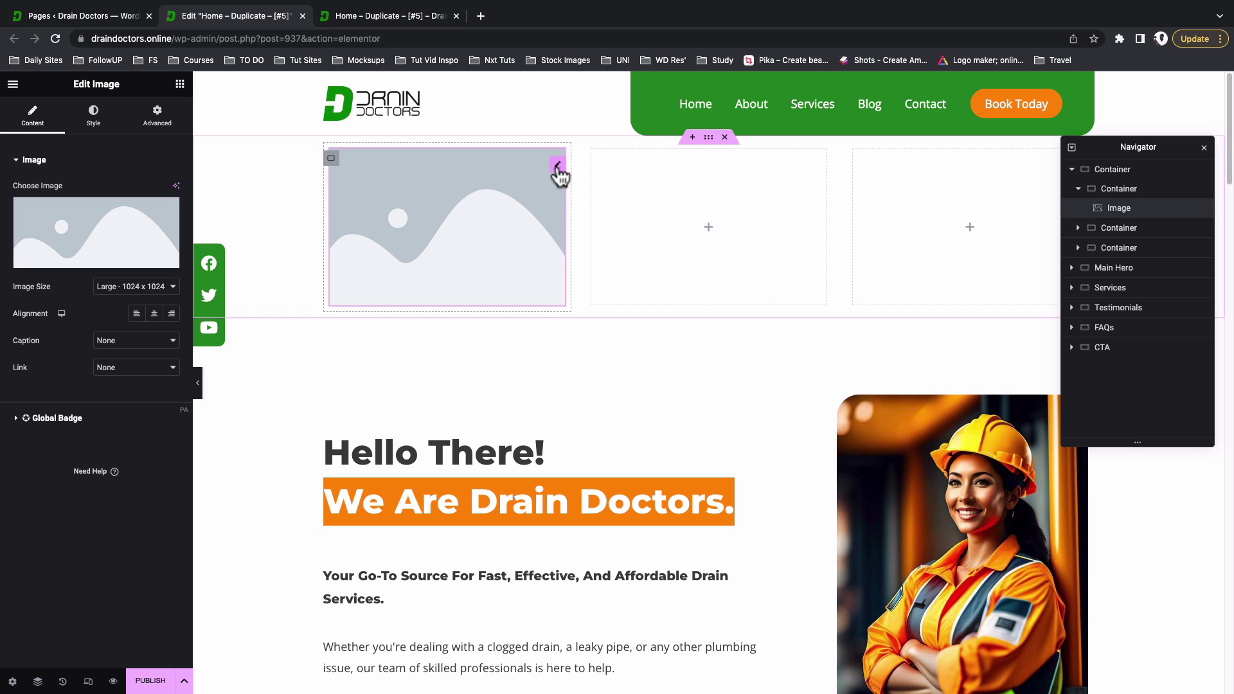
click(84, 234)
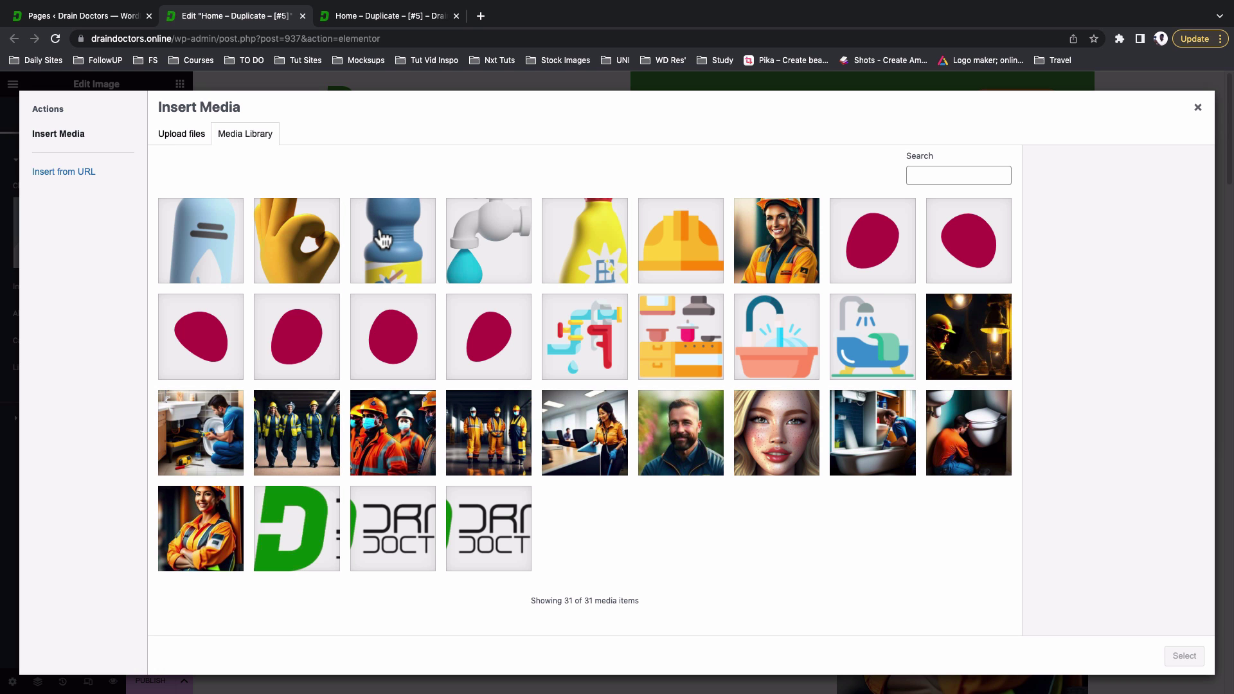
click(384, 240)
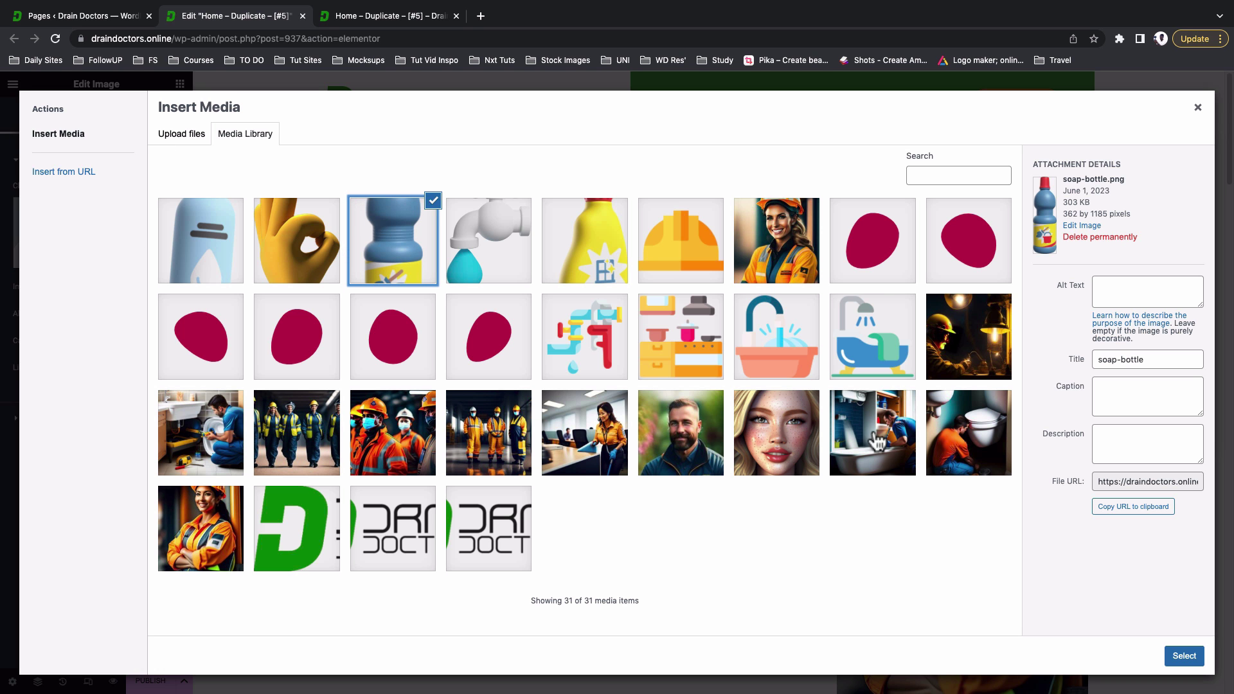
click(1184, 657)
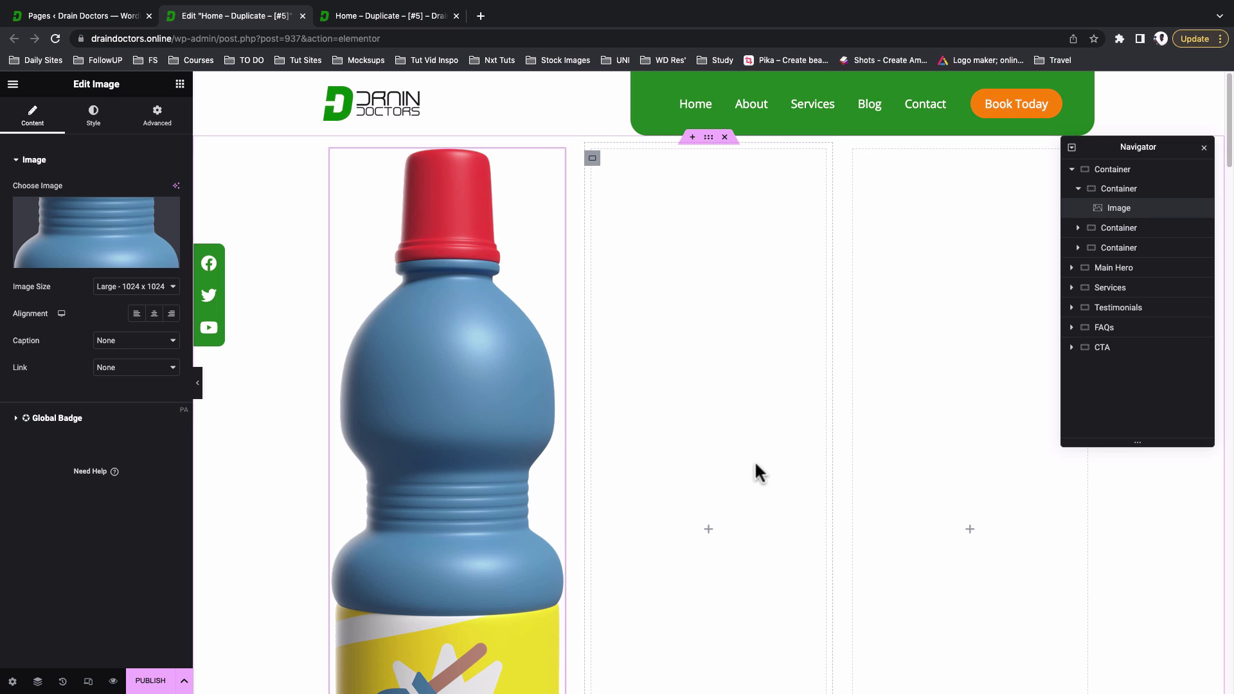
- Set the max width of the blue soap bottle image to 50%
scroll(743, 459, down, 2)
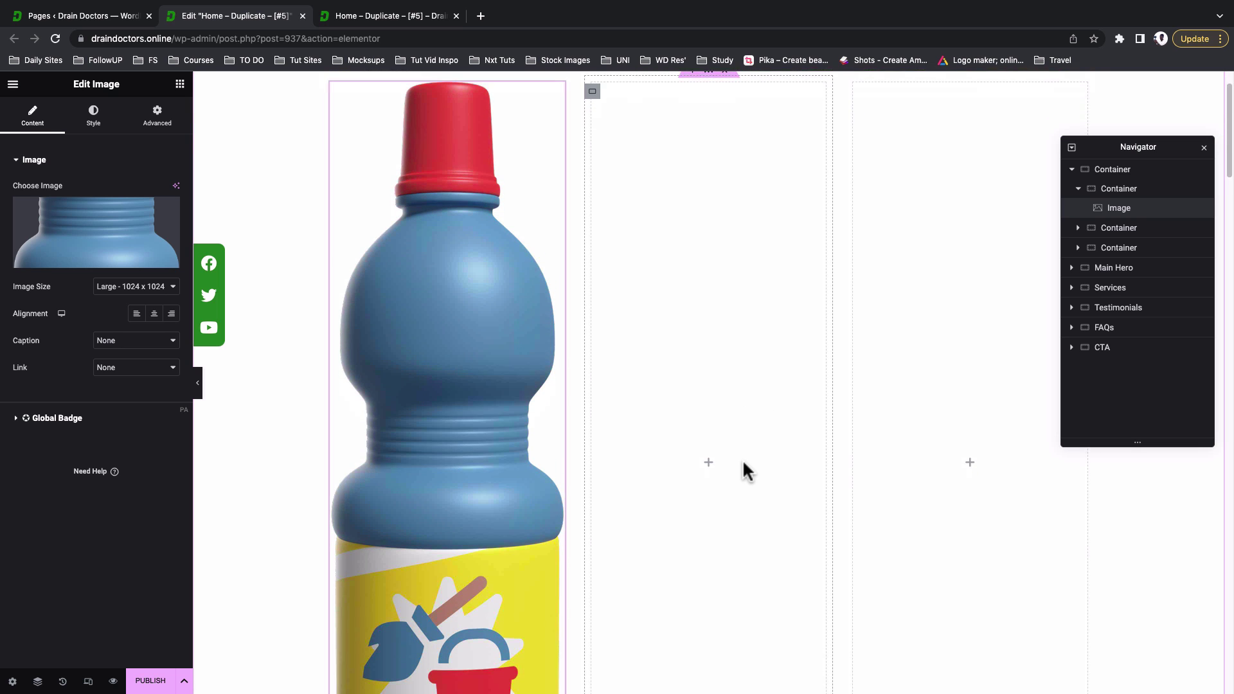
scroll(486, 288, up, 2)
click(483, 275)
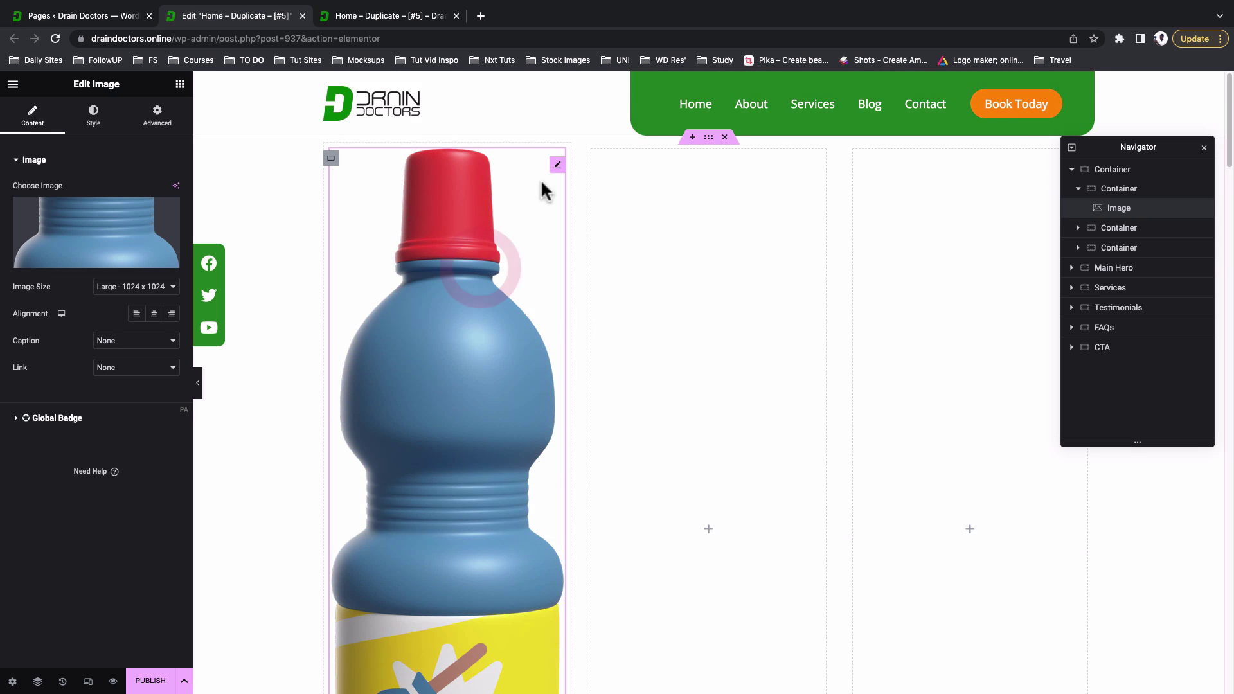
click(558, 169)
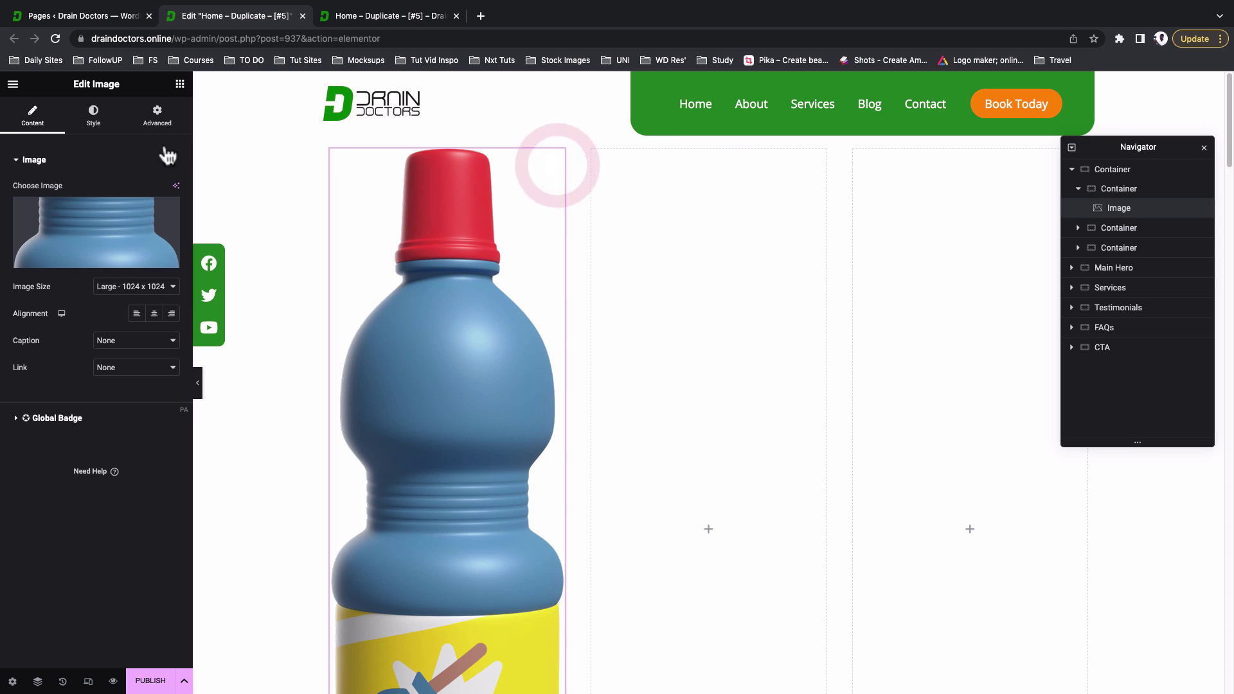
click(108, 128)
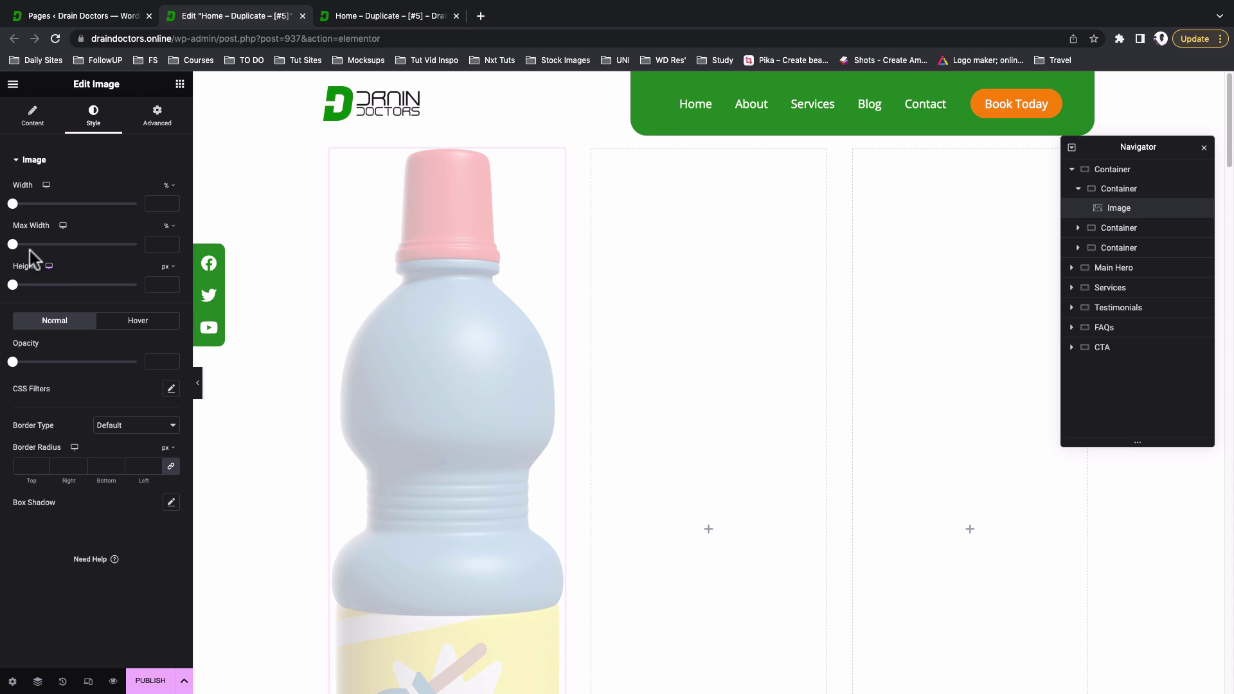
click(161, 243)
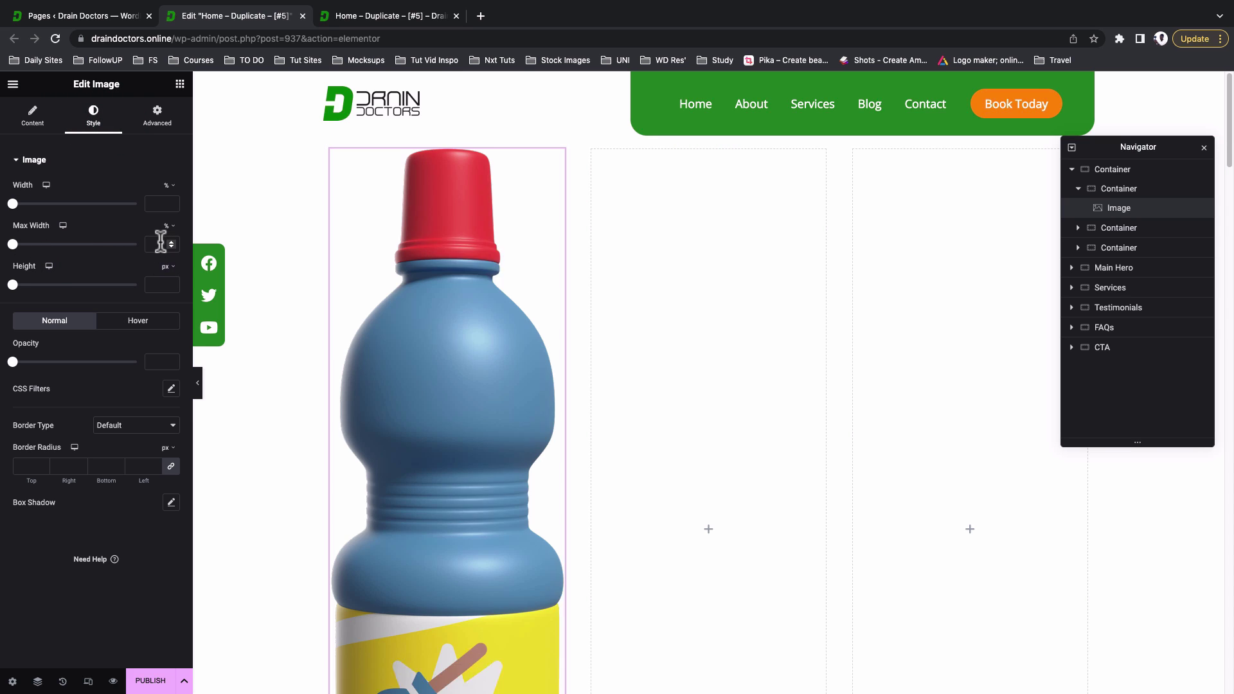
text(50)
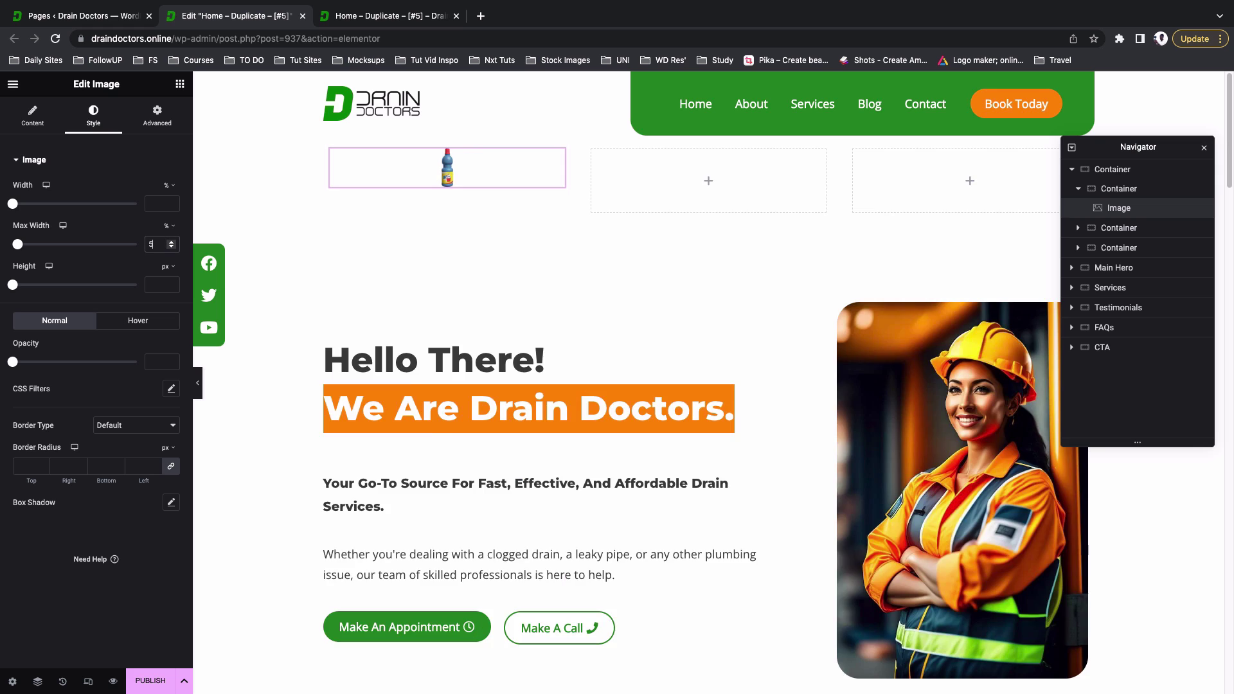
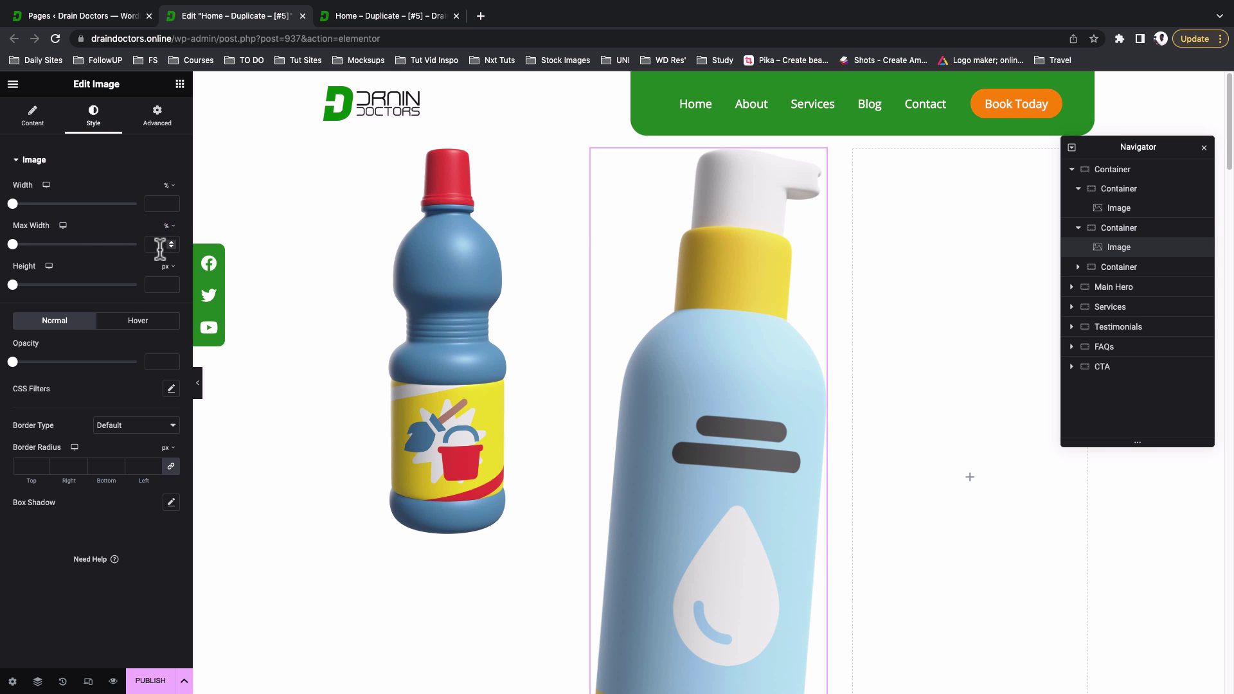
- Set the max width of the pump bottle image in the middle container to 45%
click(159, 245)
text(45)
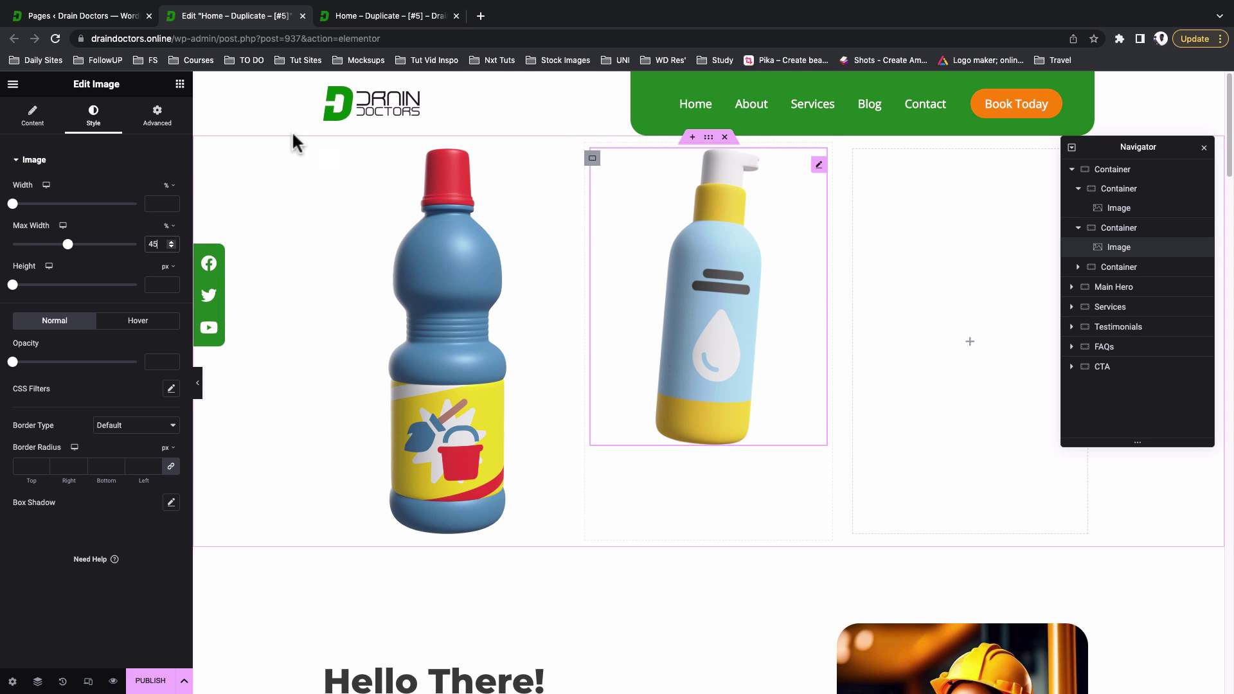
- Add an Image widget to the third nested container and fill it with spray-bottle.png from the media library
click(180, 83)
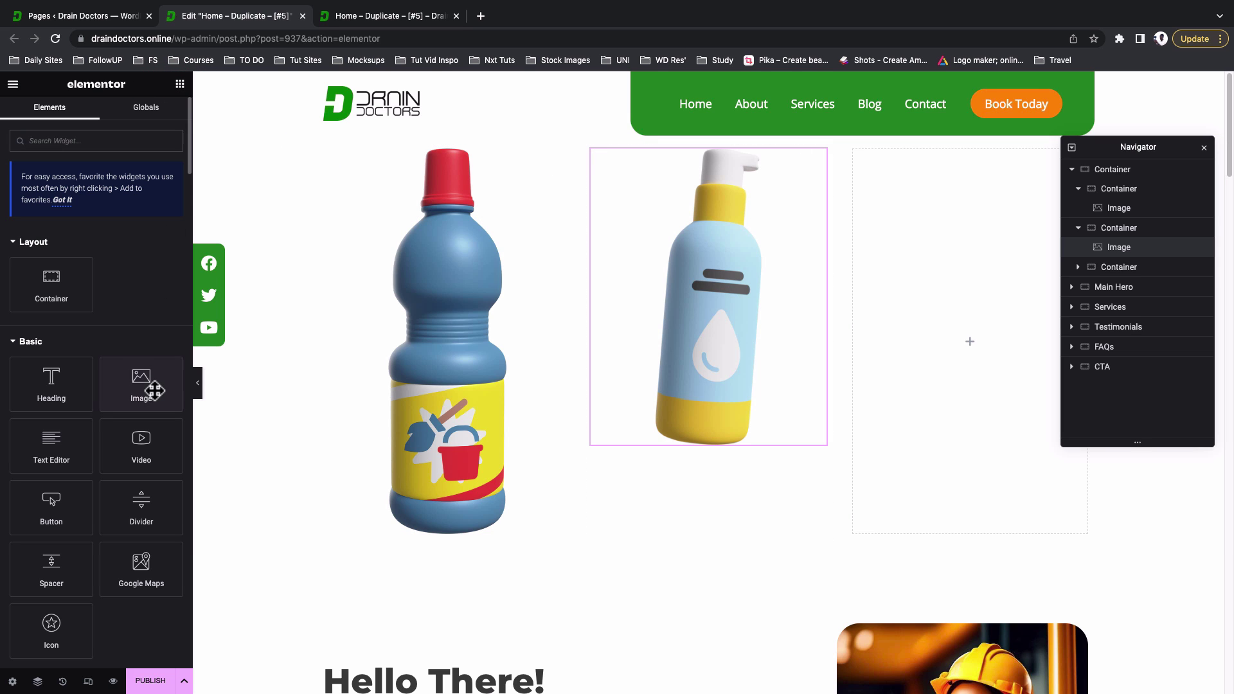
drag(152, 386, 964, 345)
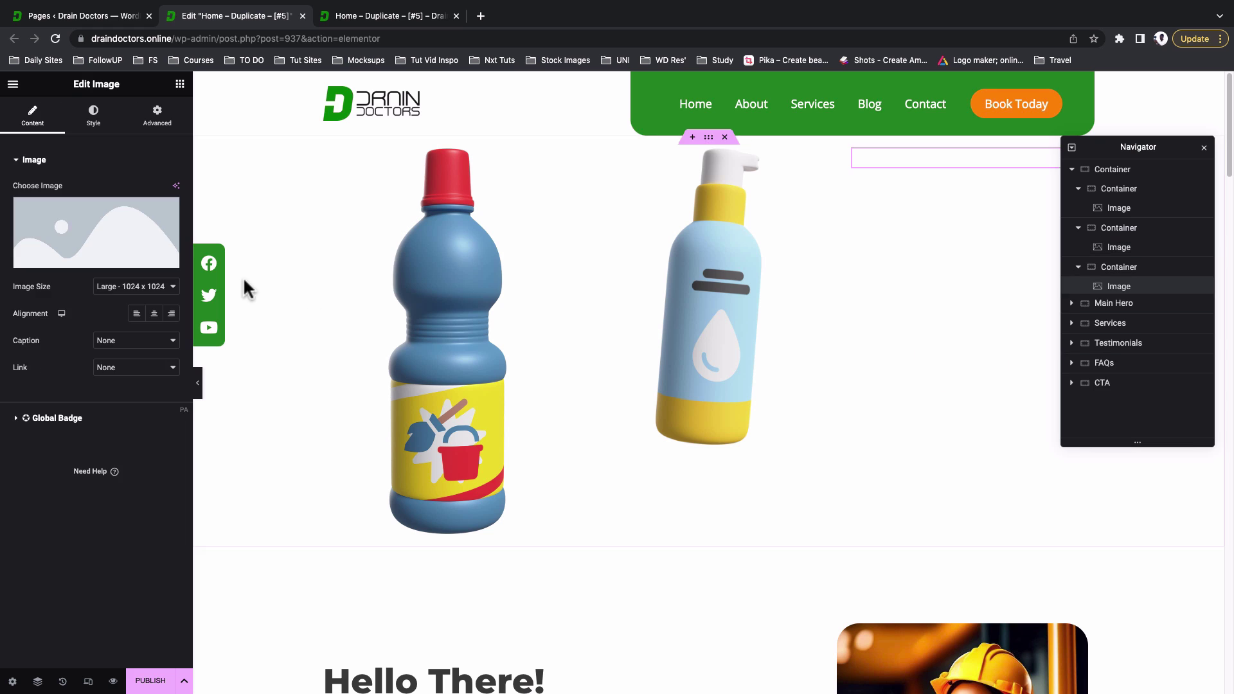
click(64, 254)
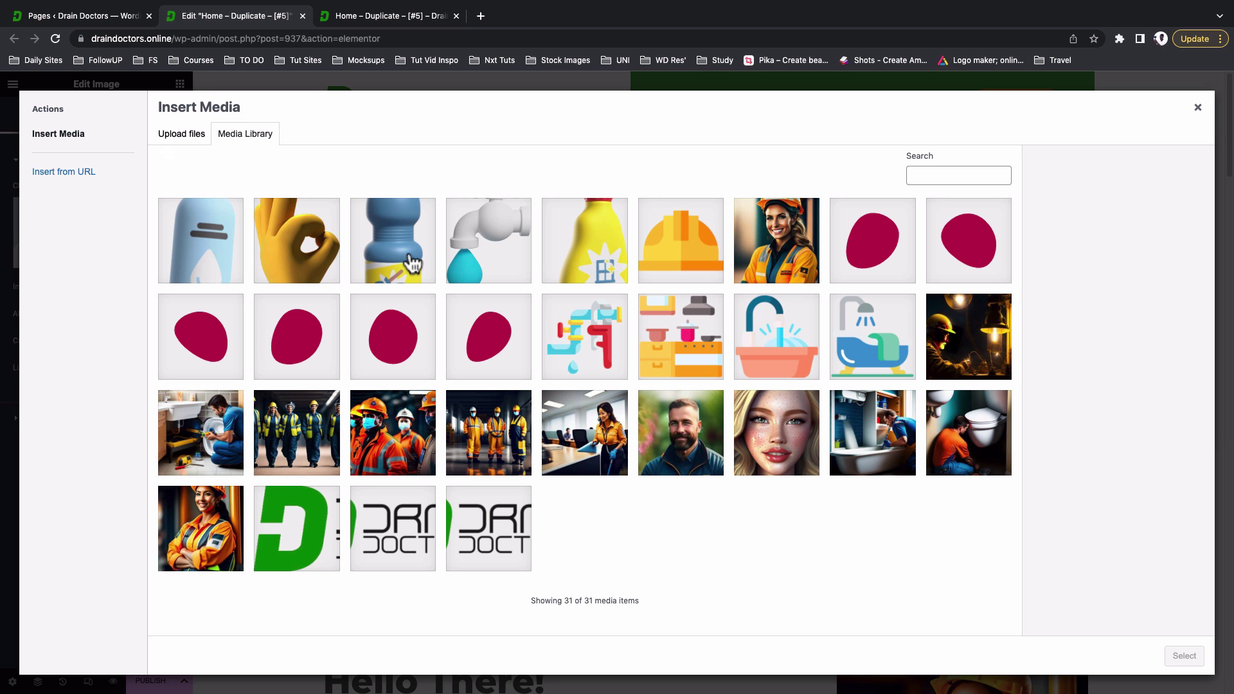
click(564, 260)
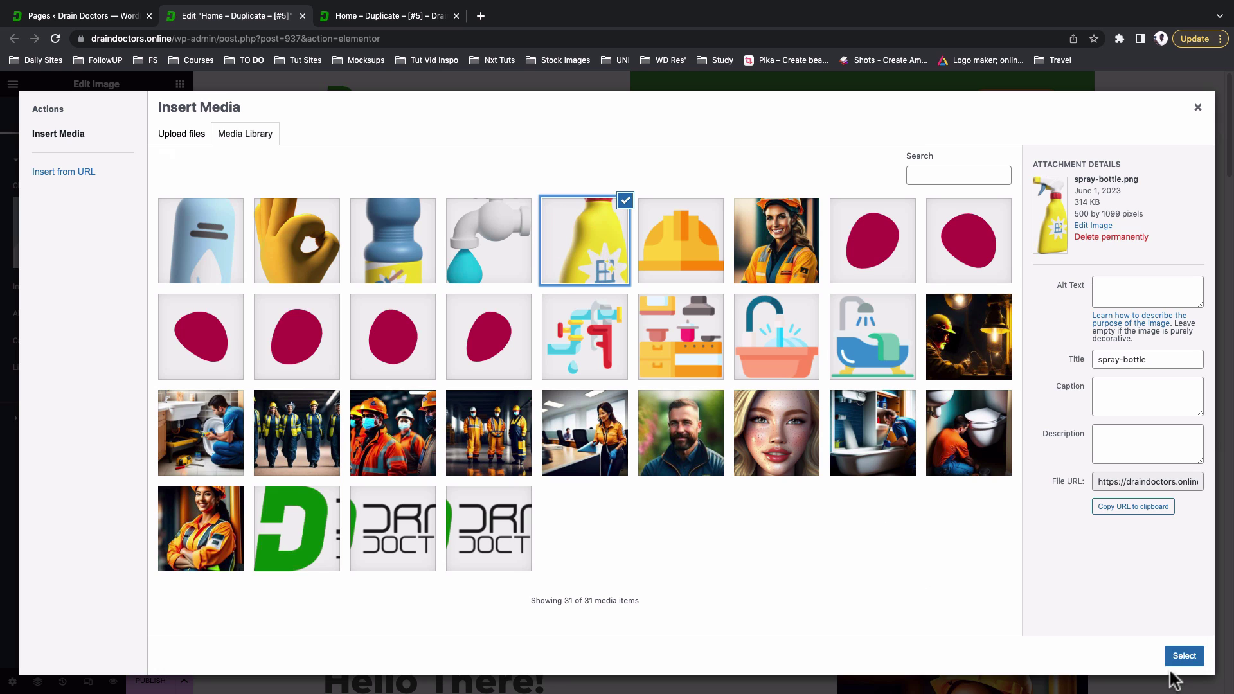
click(1184, 656)
- Set the max width of the spray bottle image to 70%
click(95, 121)
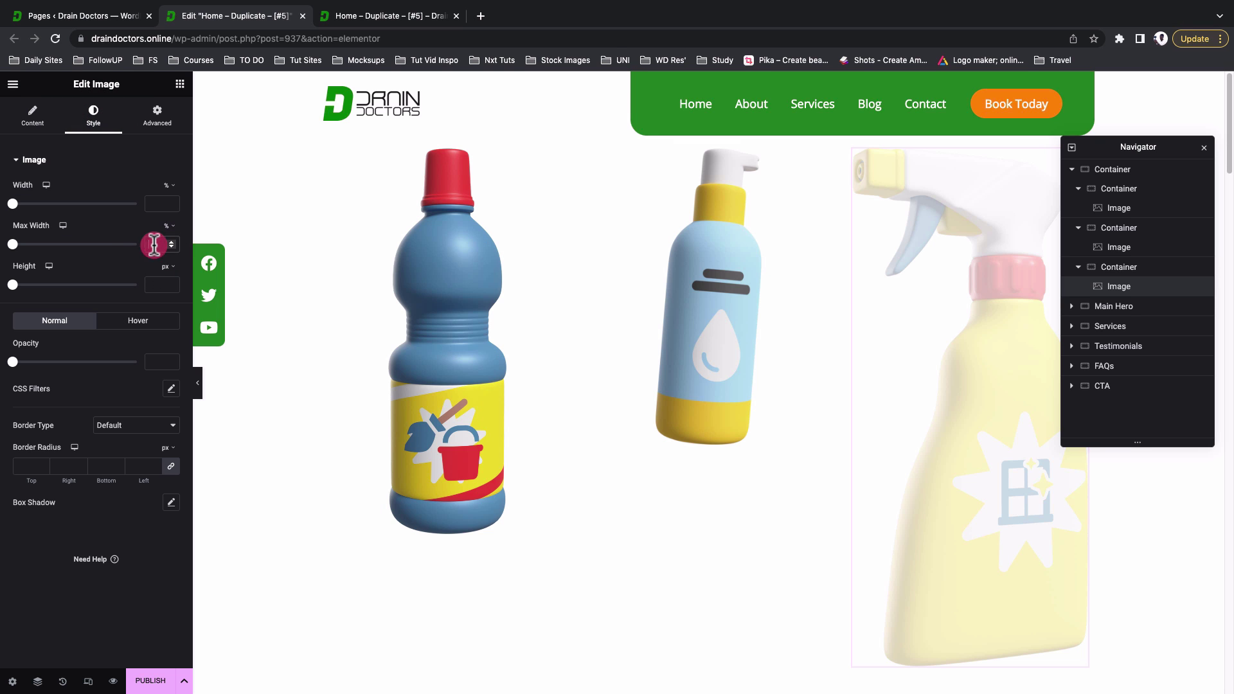
click(154, 244)
text(70)
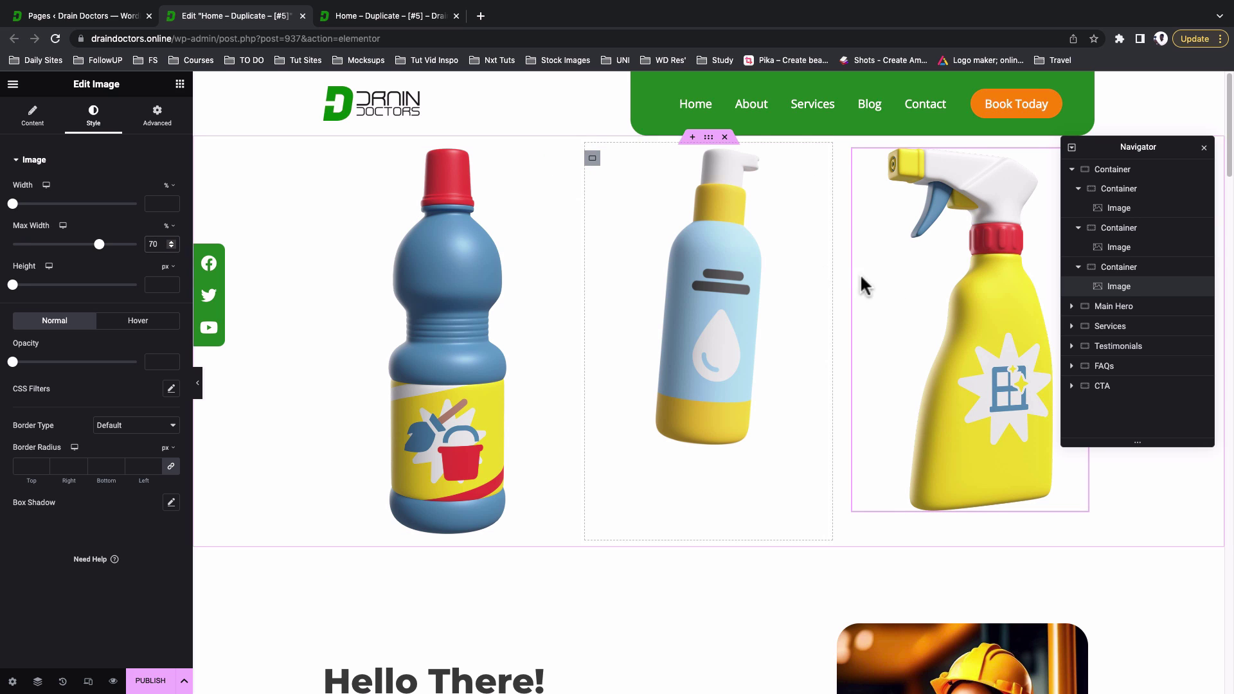
- Rename the outer bottle container to "Float images" and align its items to the center
click(1125, 171)
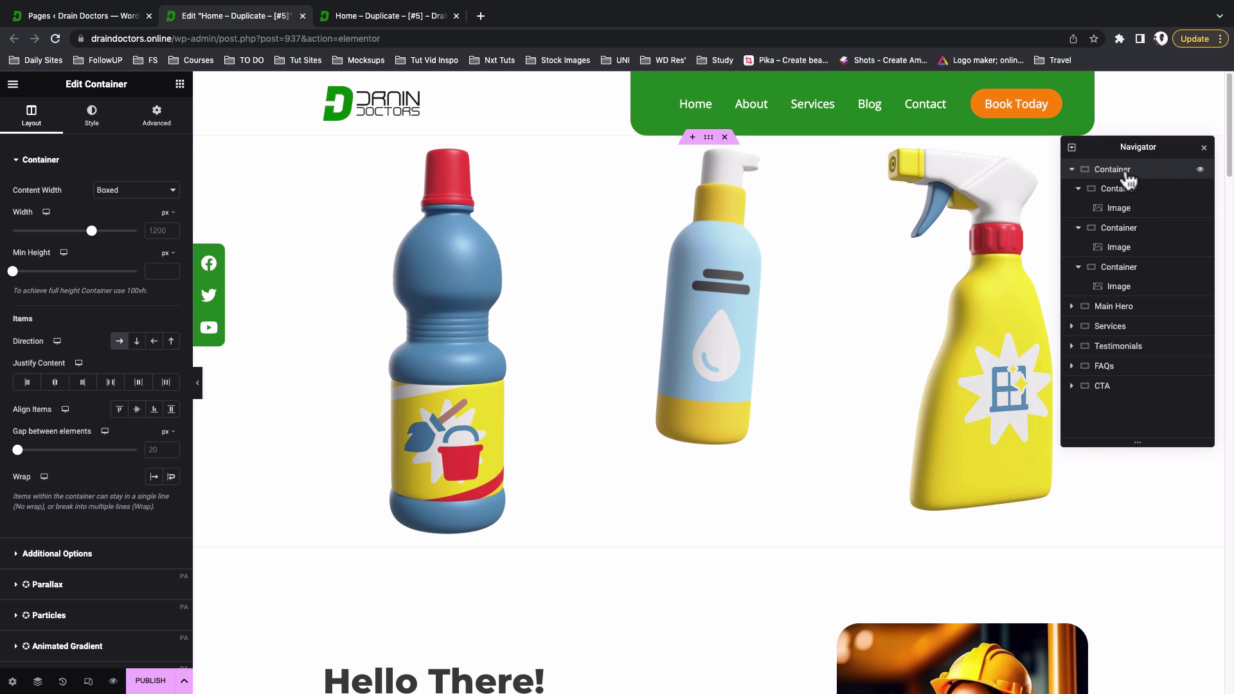
double_click(1124, 171)
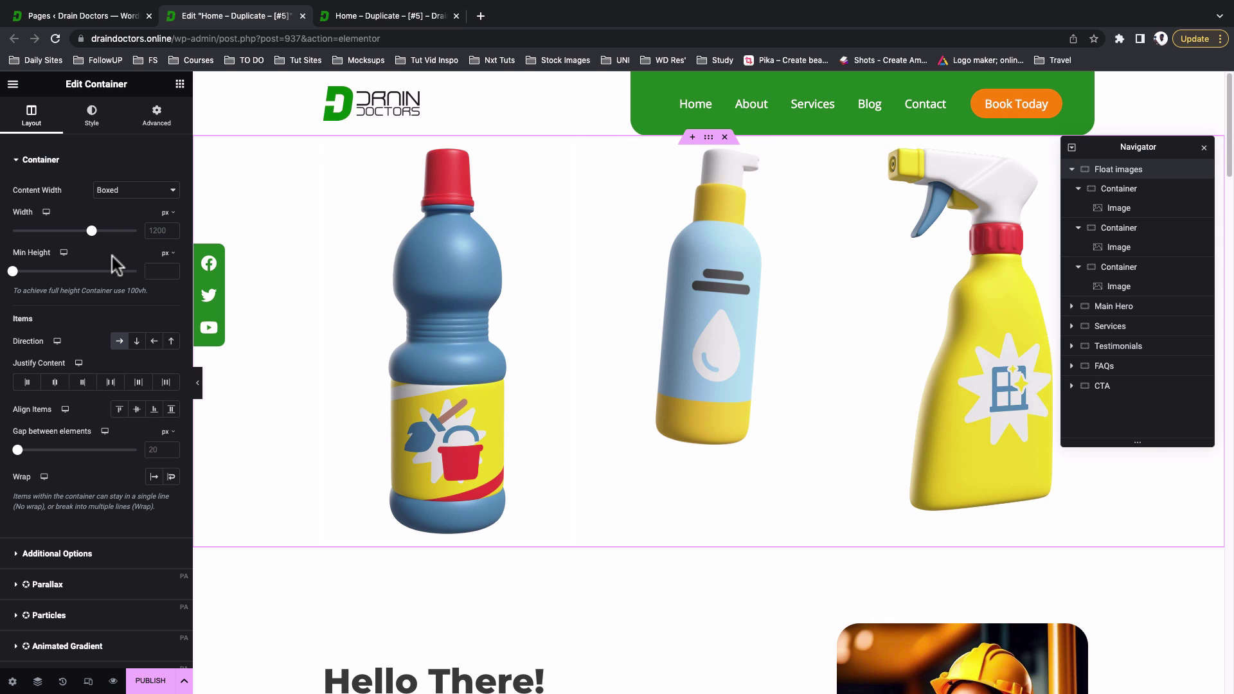
click(137, 412)
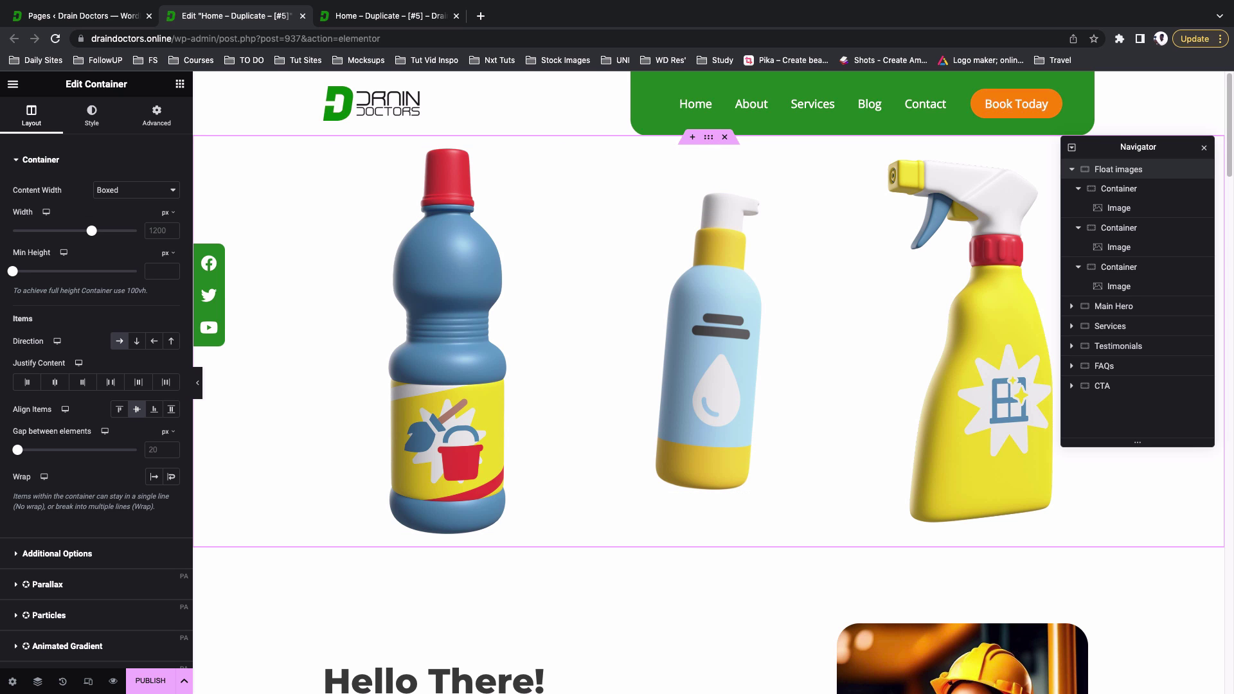
- Check the bottle section on the published page, and set the Float images container's minimum height to 85 vh
key(ctrl+Tab)
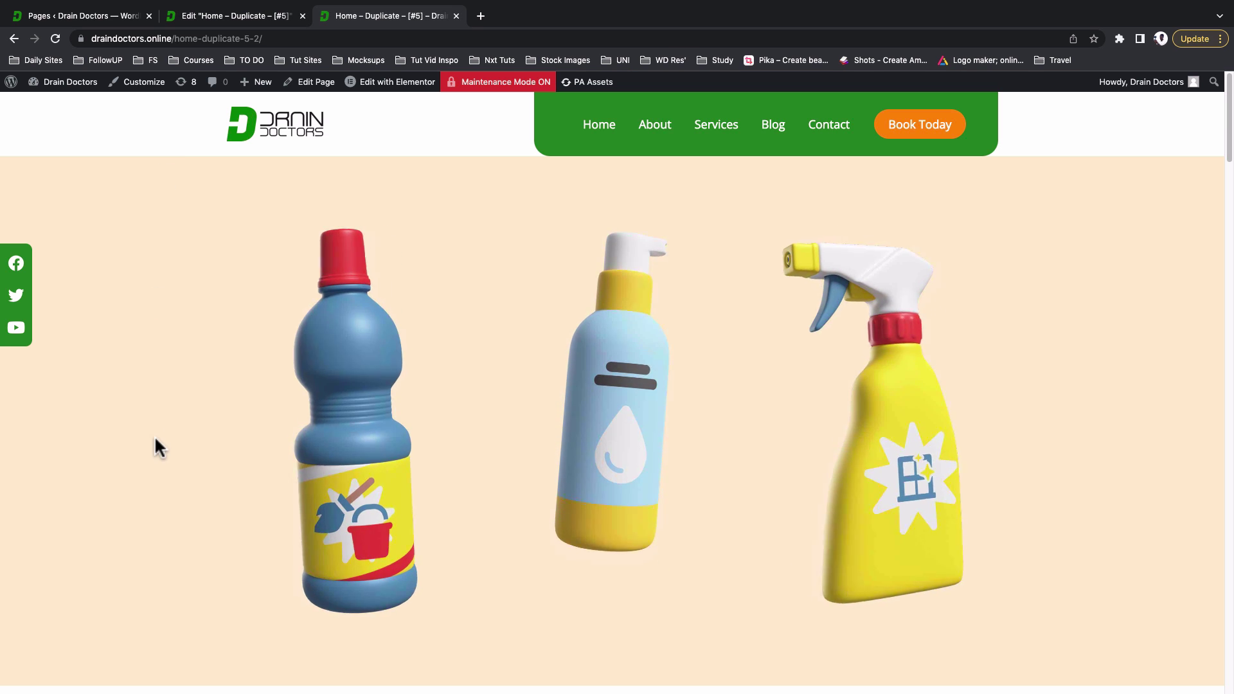
click(214, 14)
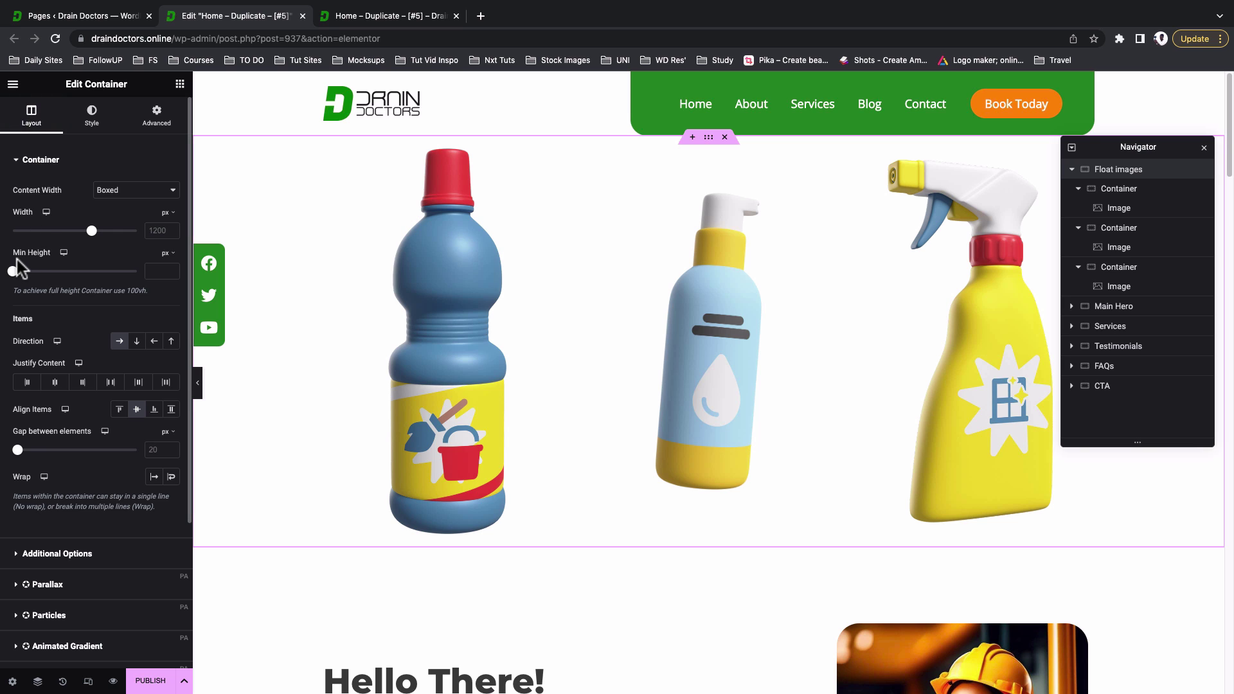
click(168, 254)
click(166, 311)
click(159, 272)
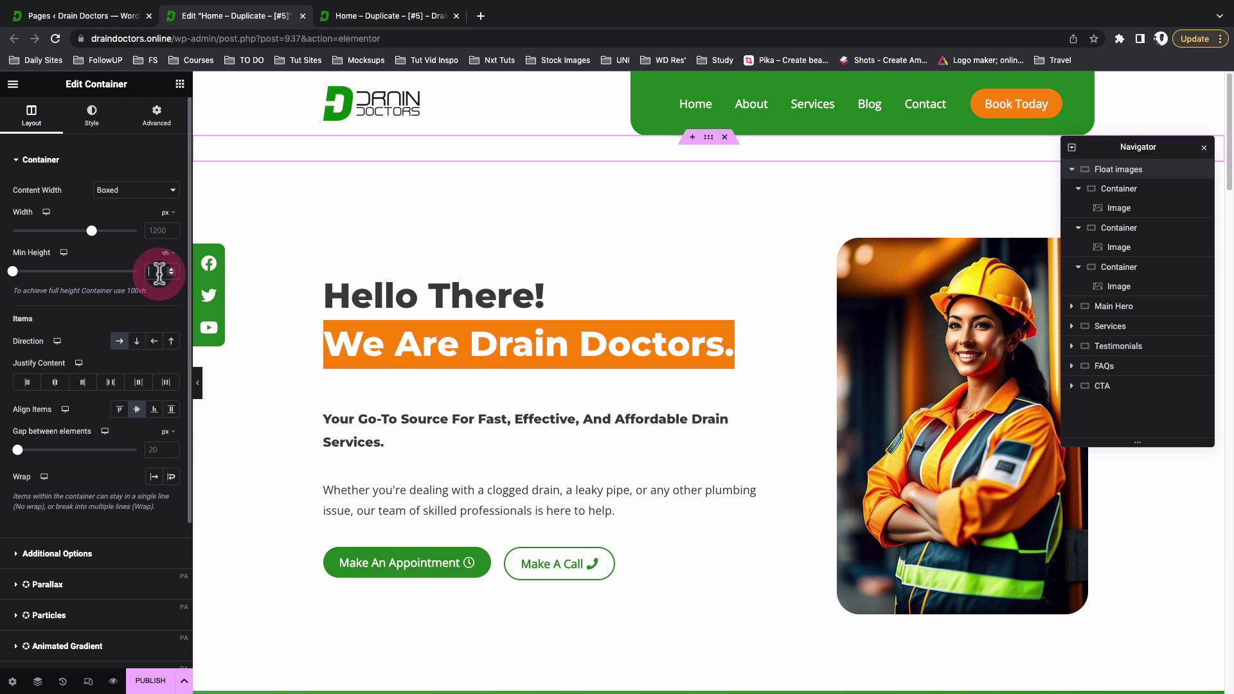
text(95)
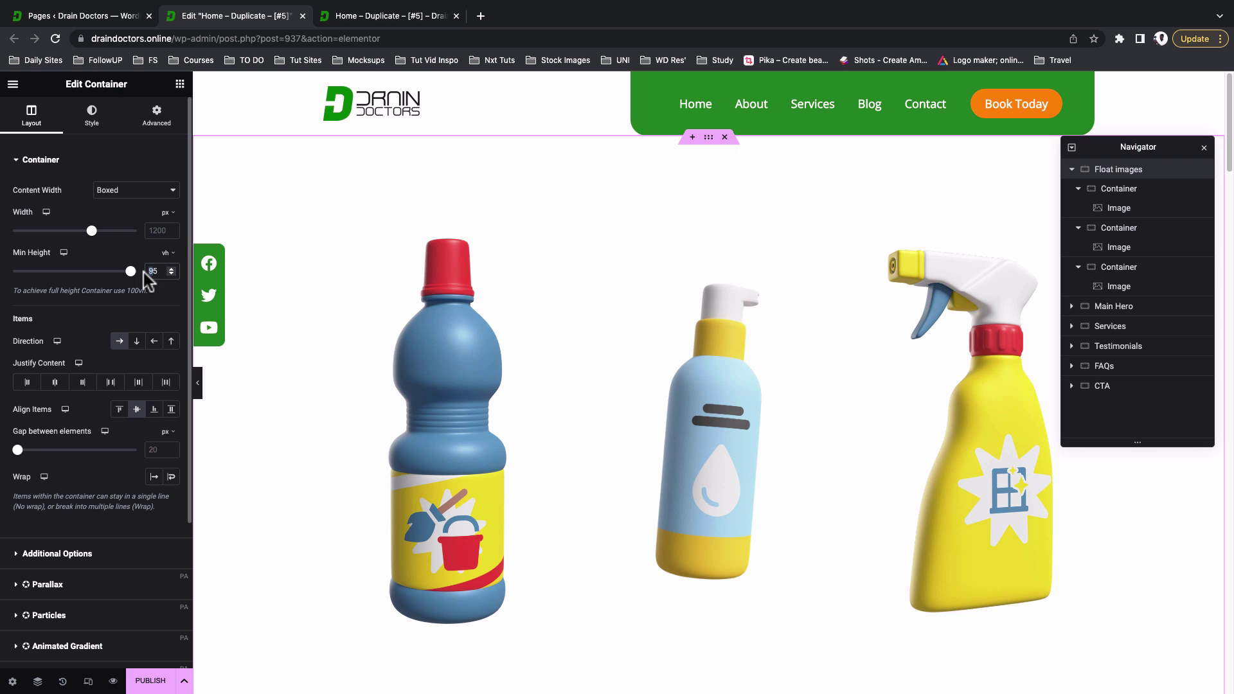
text(8)
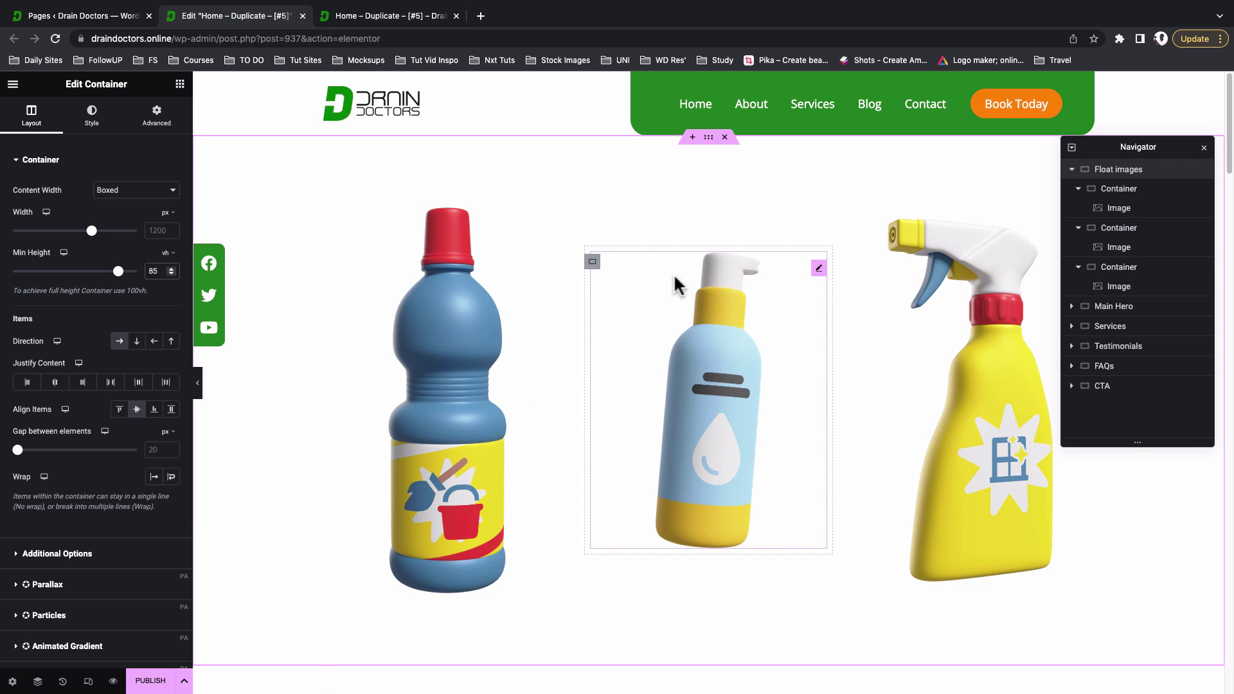
- Give the Float images container a classic background with the semi-transparent orange color #FFB34742
click(92, 116)
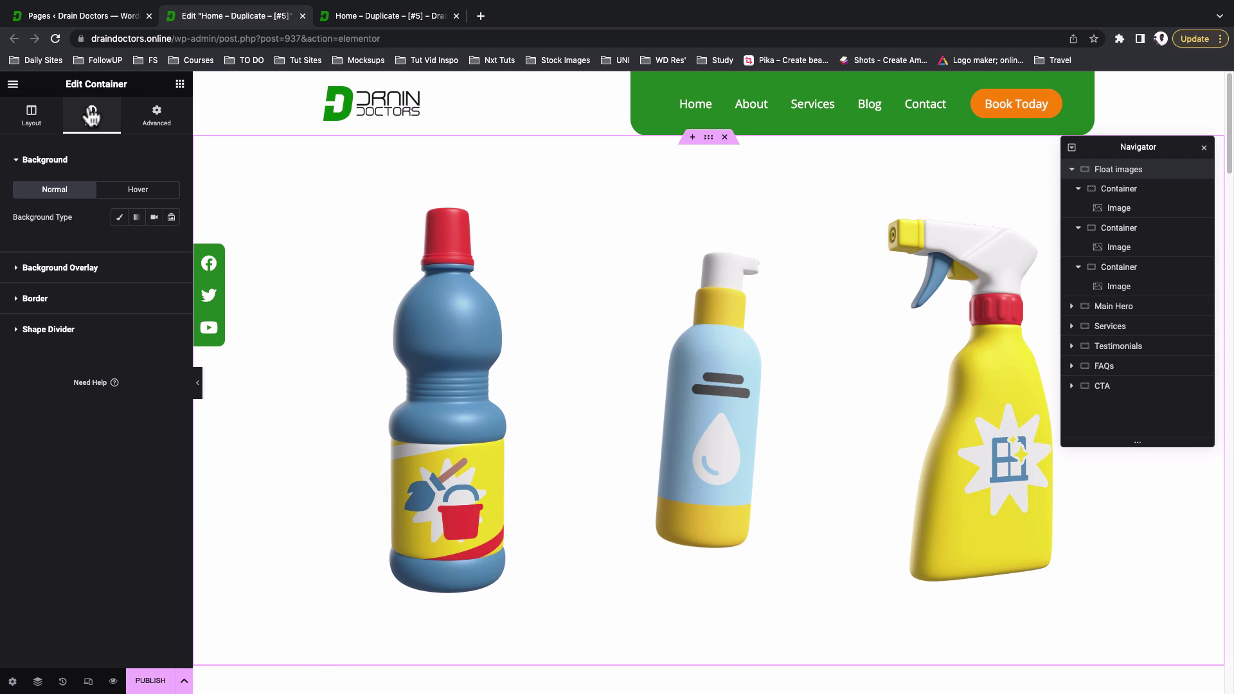
click(110, 216)
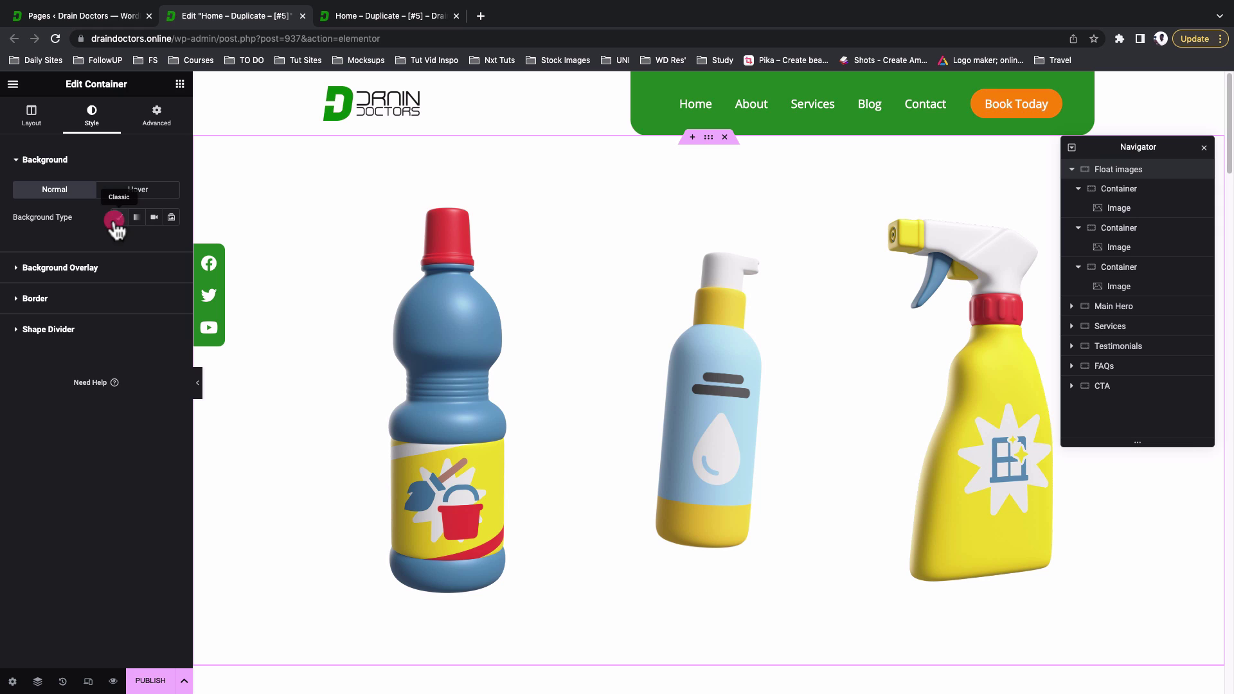
click(155, 244)
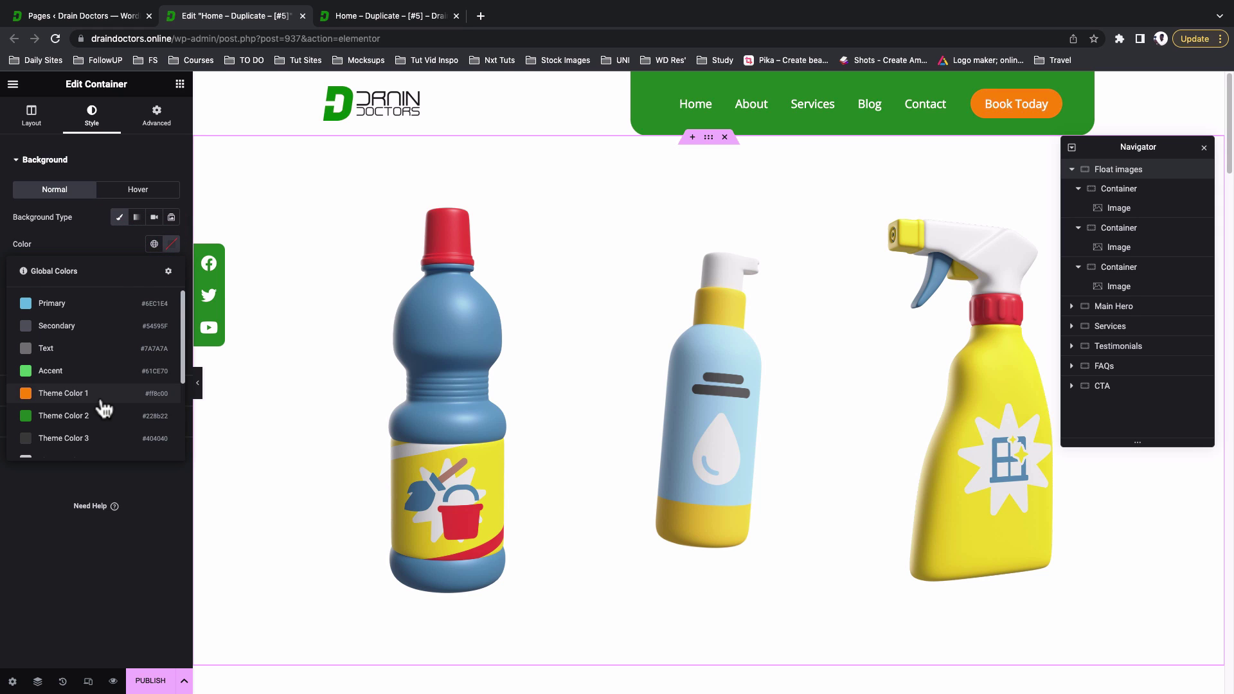
click(103, 398)
click(171, 244)
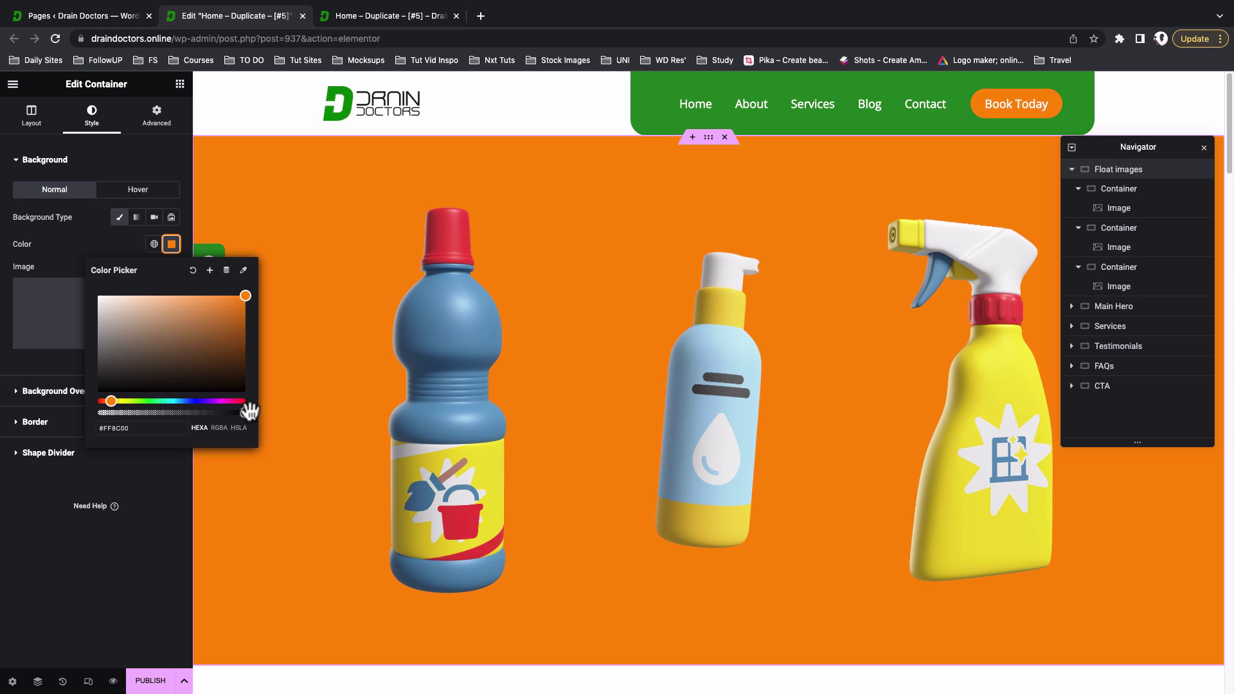
drag(247, 412, 141, 412)
click(140, 429)
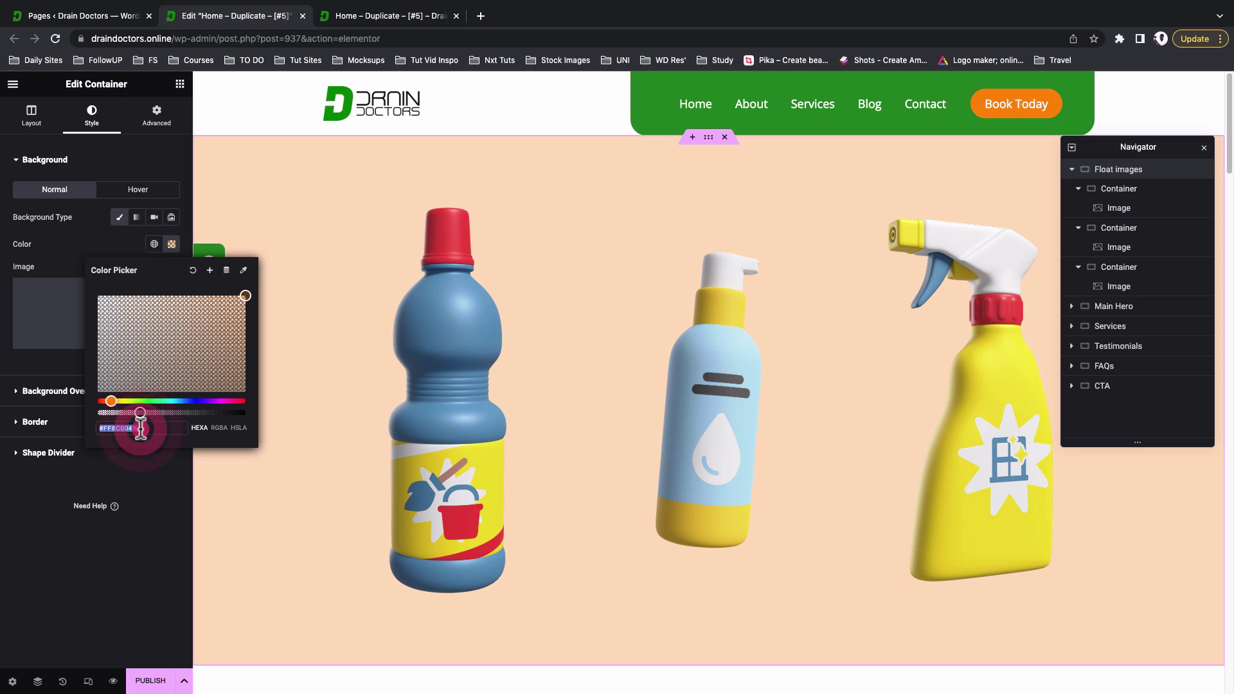
text(#FFB34742)
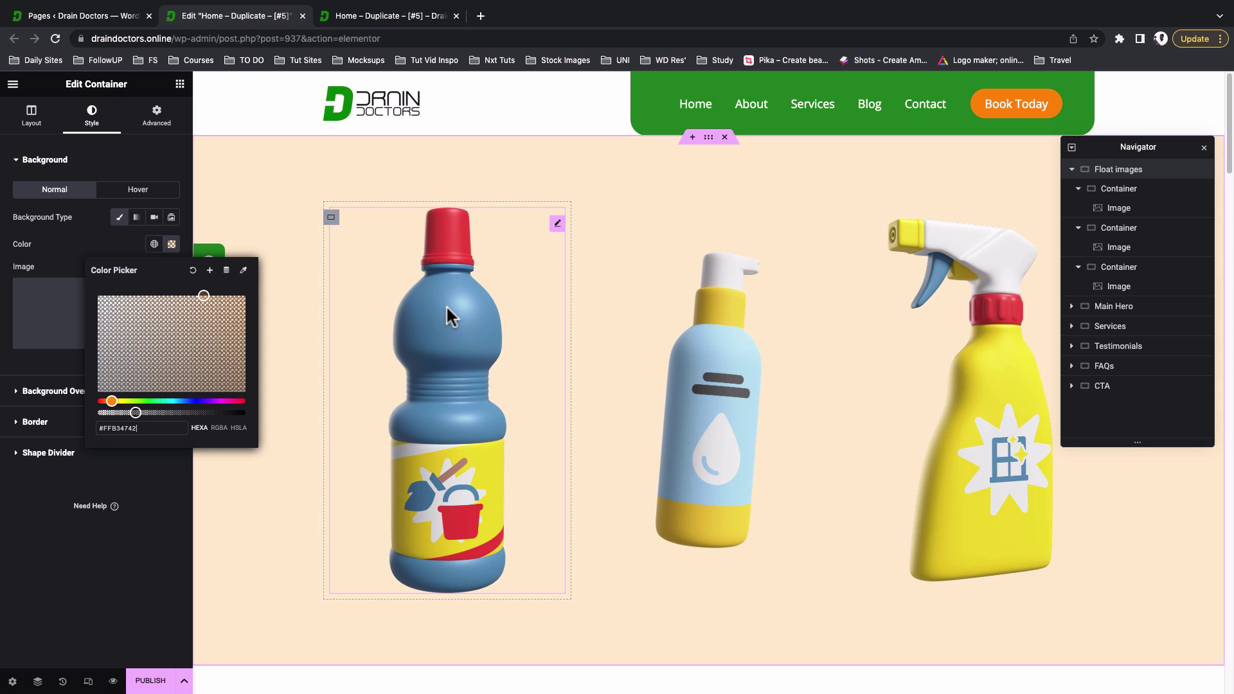
click(156, 519)
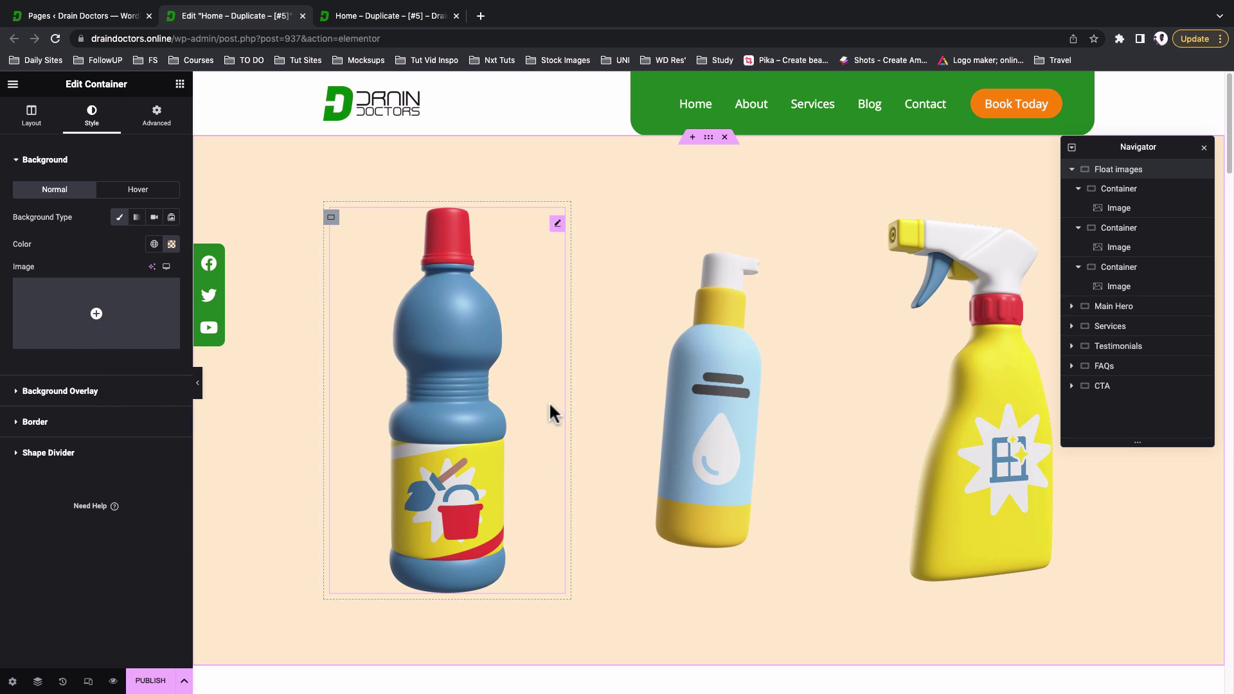
- Enable Floating Effects on the blue bottle image in the first nested container
click(557, 225)
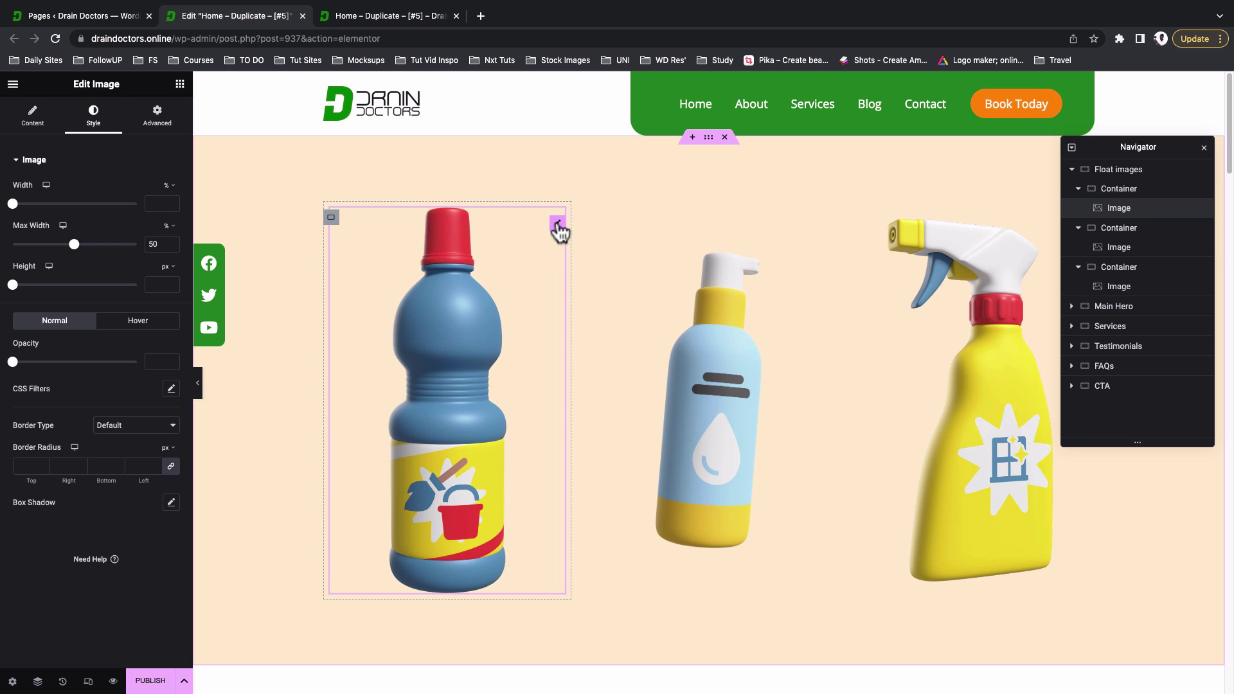
click(157, 119)
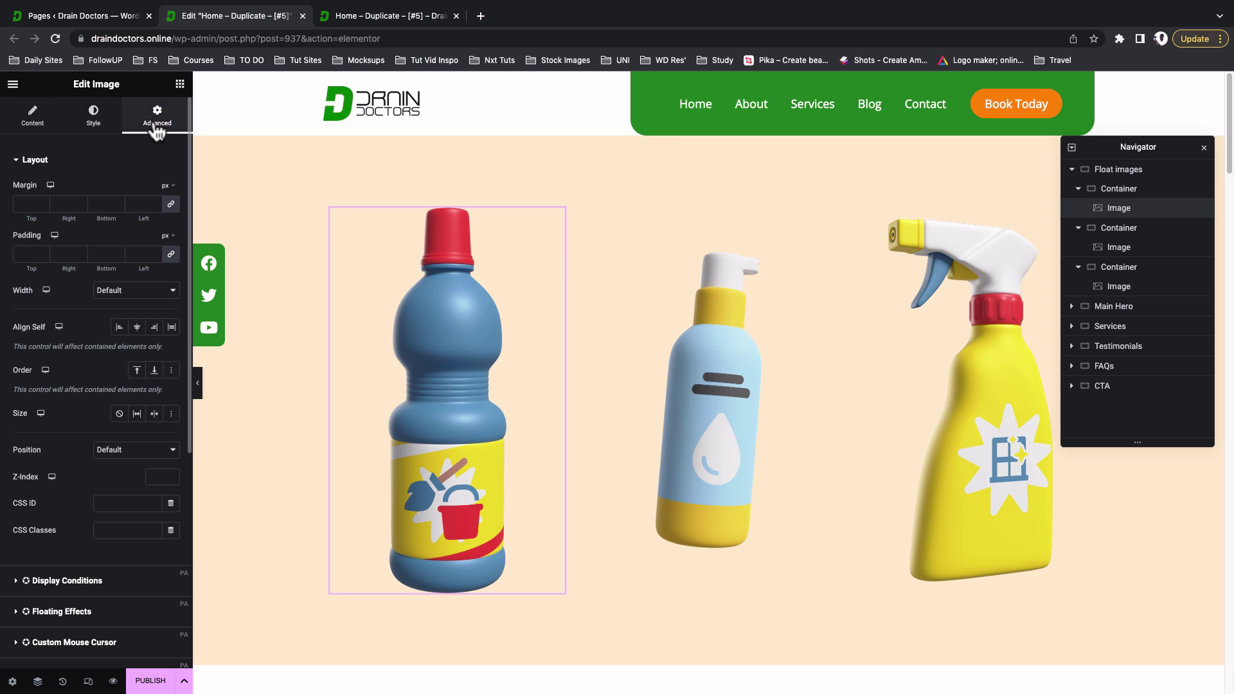
scroll(93, 492, down, 2)
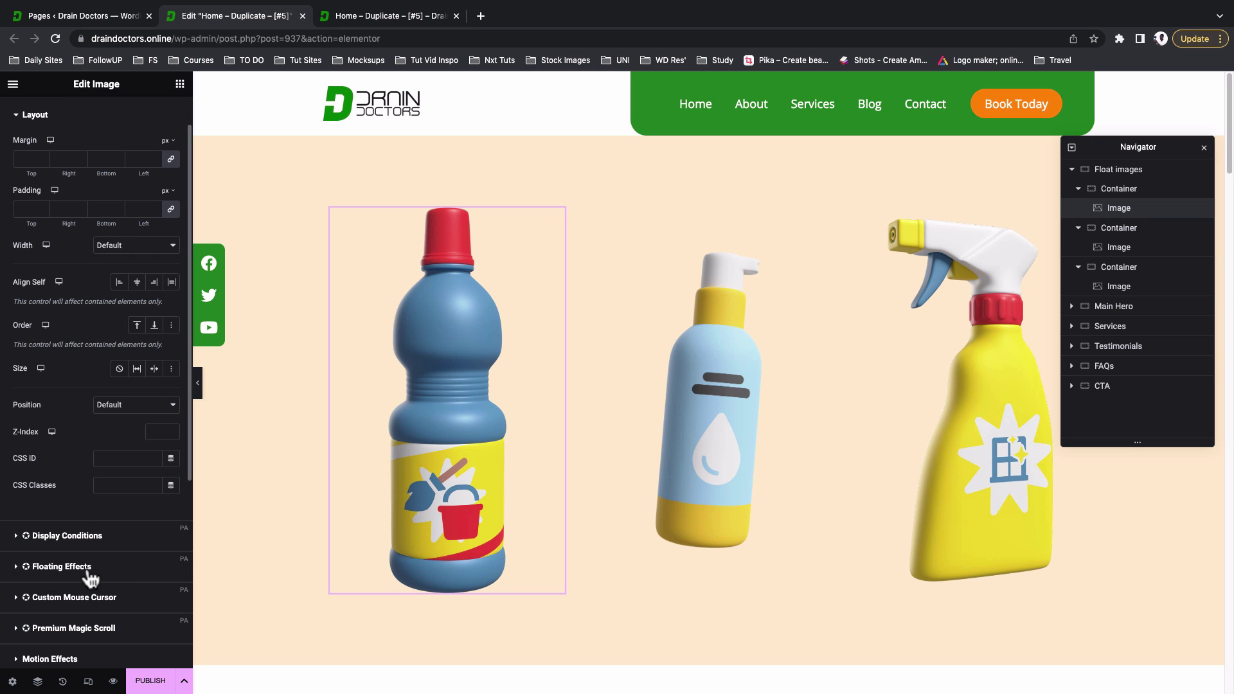
scroll(89, 579, down, 5)
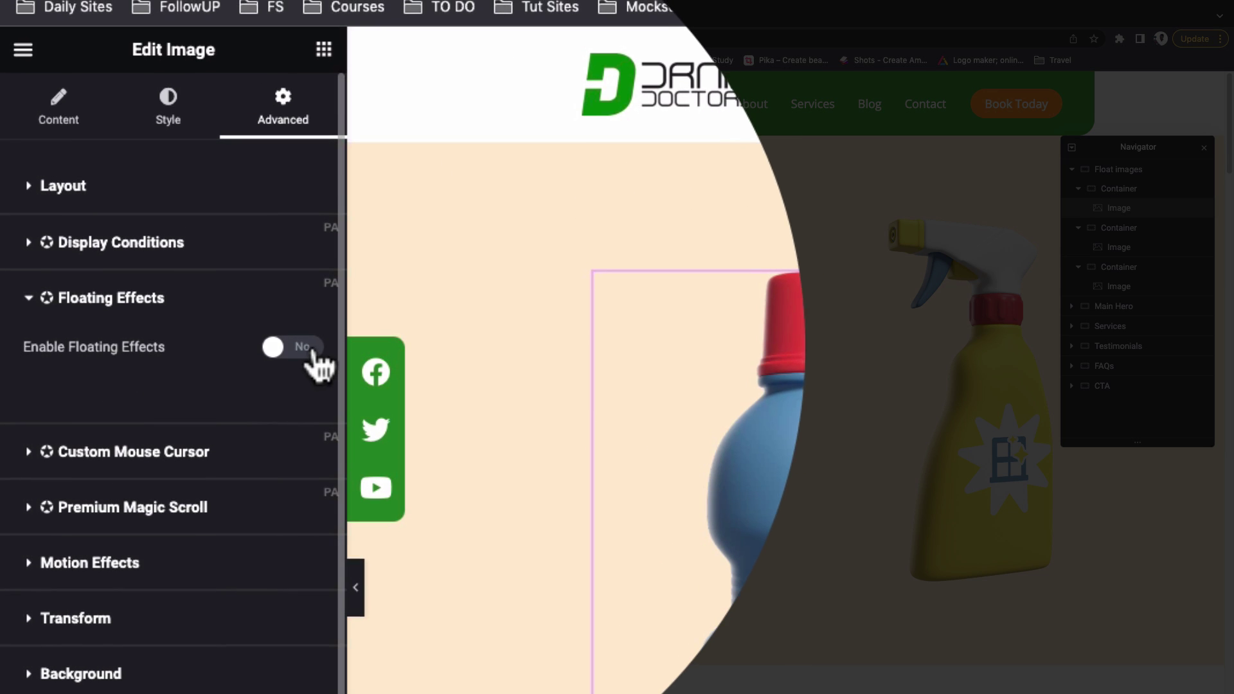
click(313, 354)
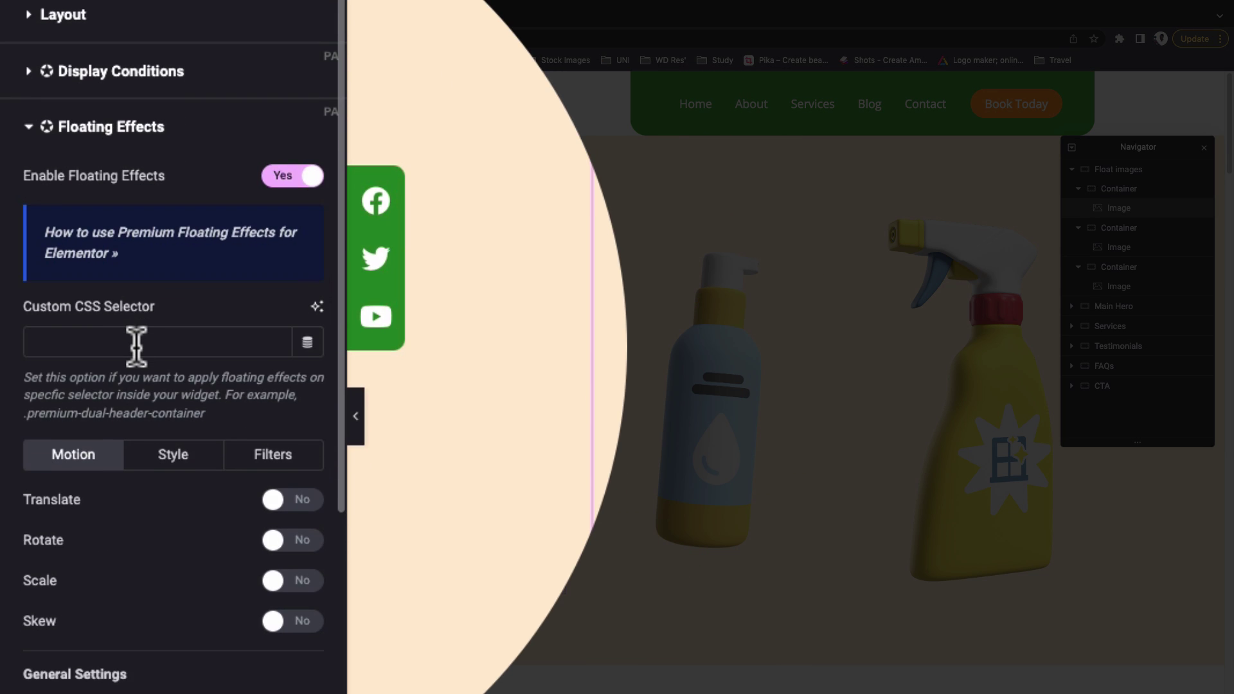
- Review the Floating Effects motion options and the available choices for direction, loop and easing
scroll(136, 347, down, 5)
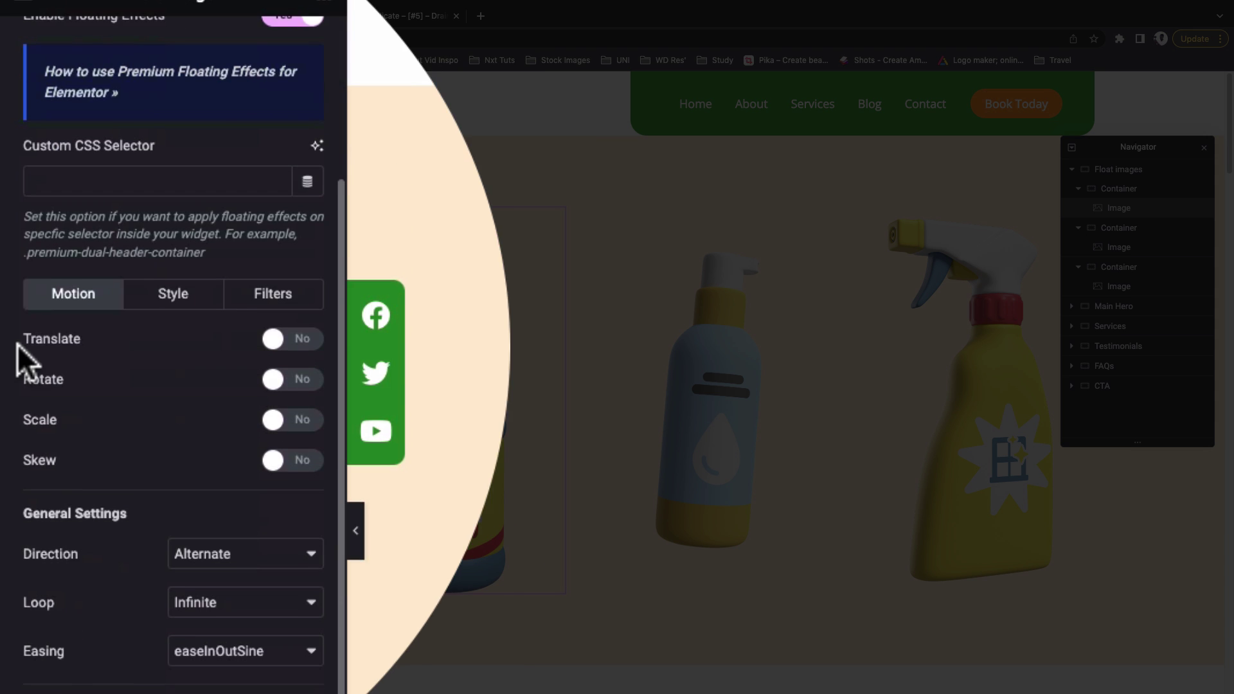
scroll(90, 347, down, 1)
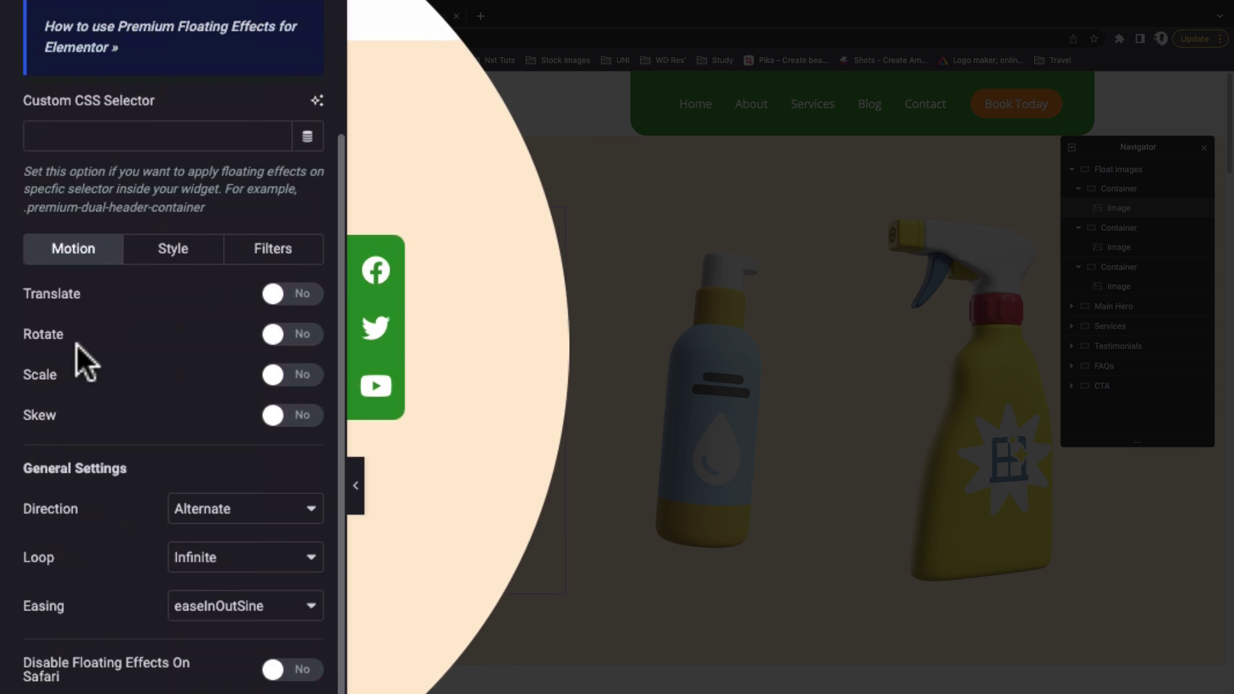
scroll(61, 345, down, 1)
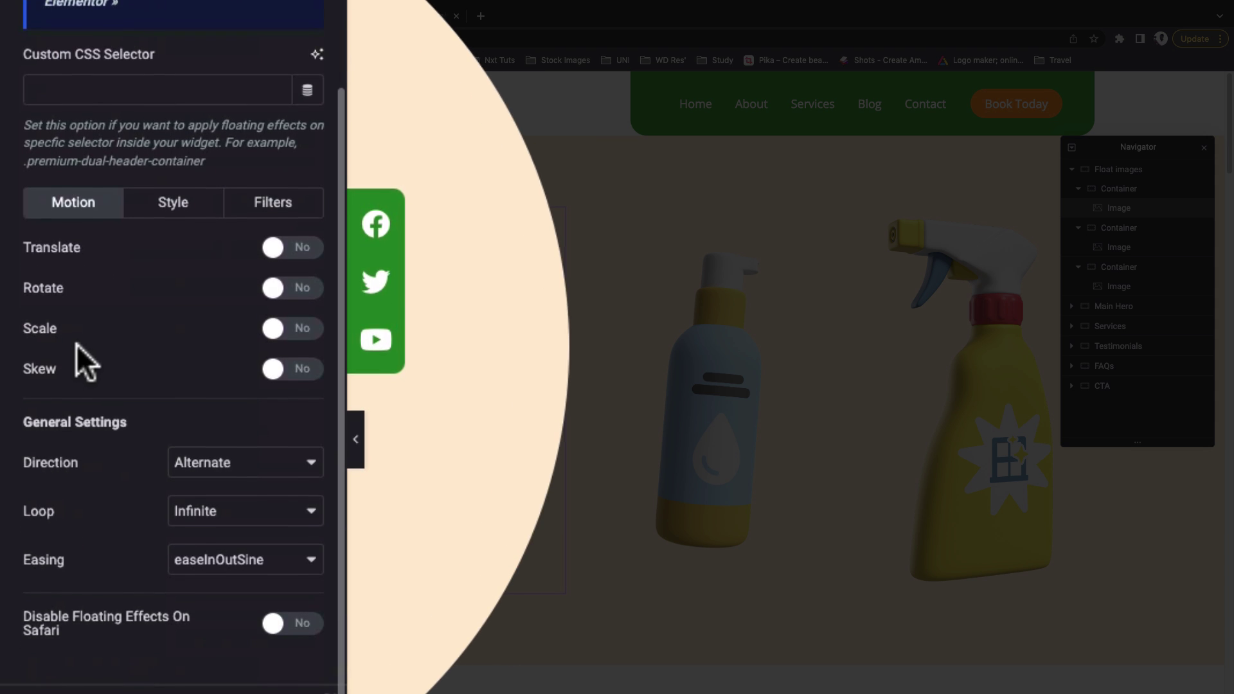
scroll(58, 345, down, 1)
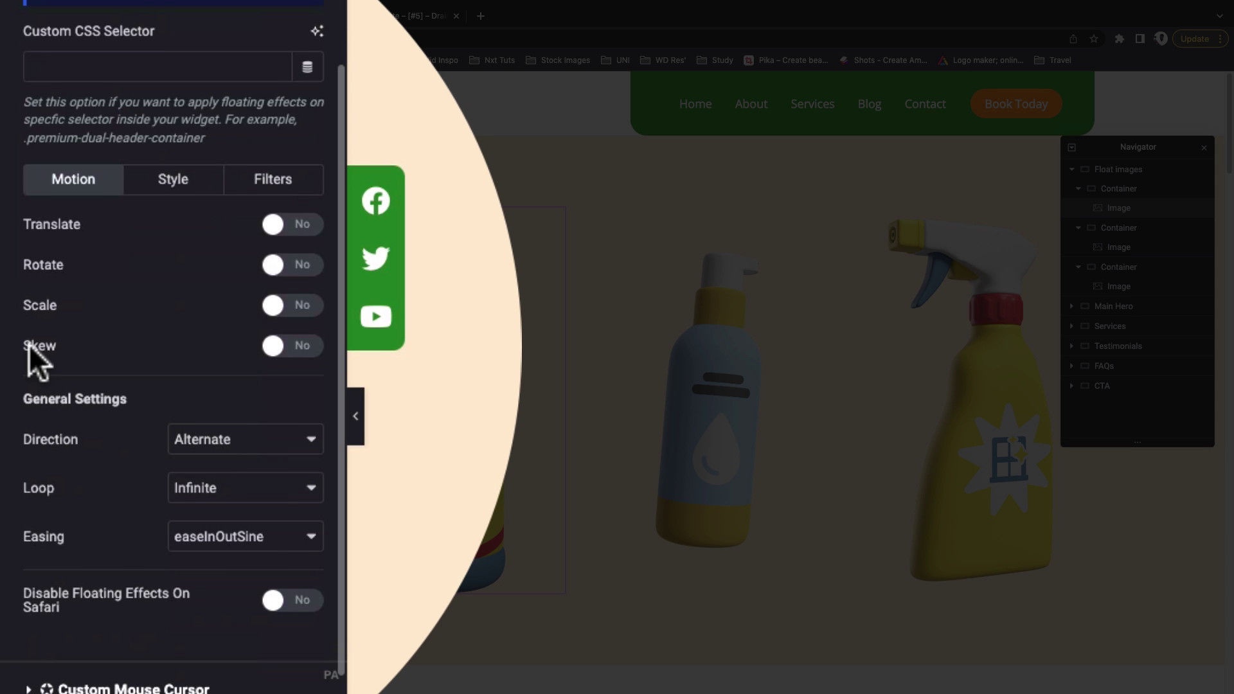
scroll(29, 344, down, 2)
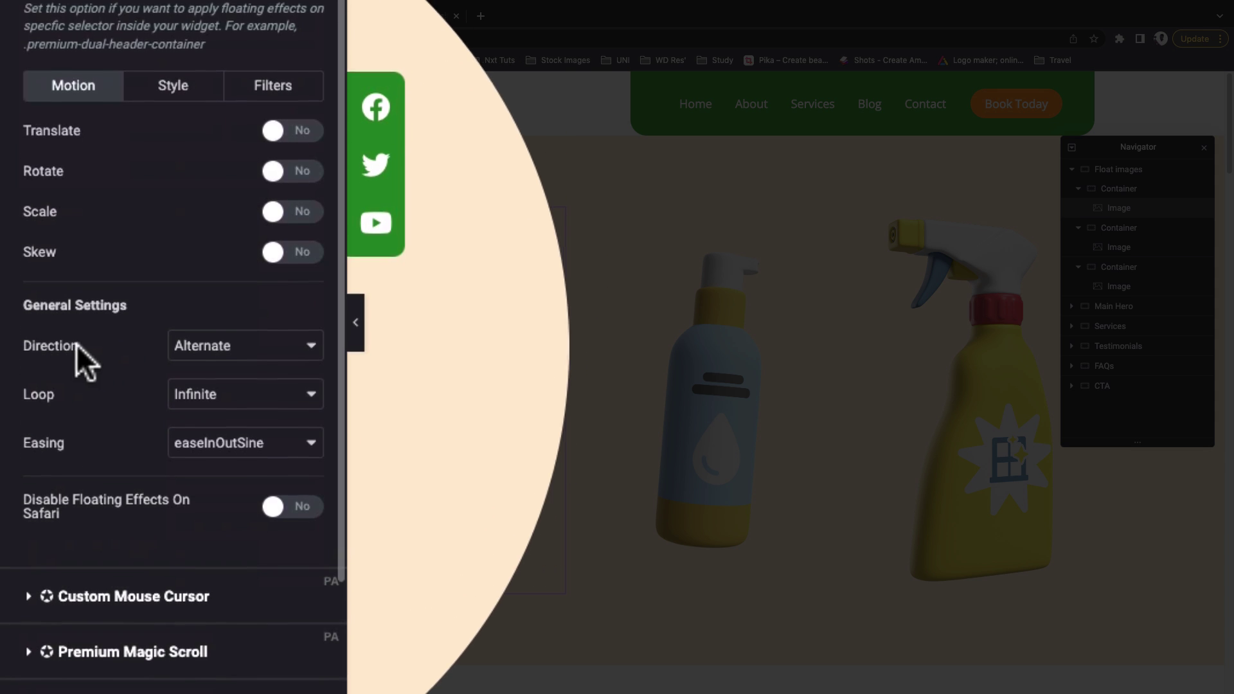
click(235, 345)
scroll(35, 366, down, 1)
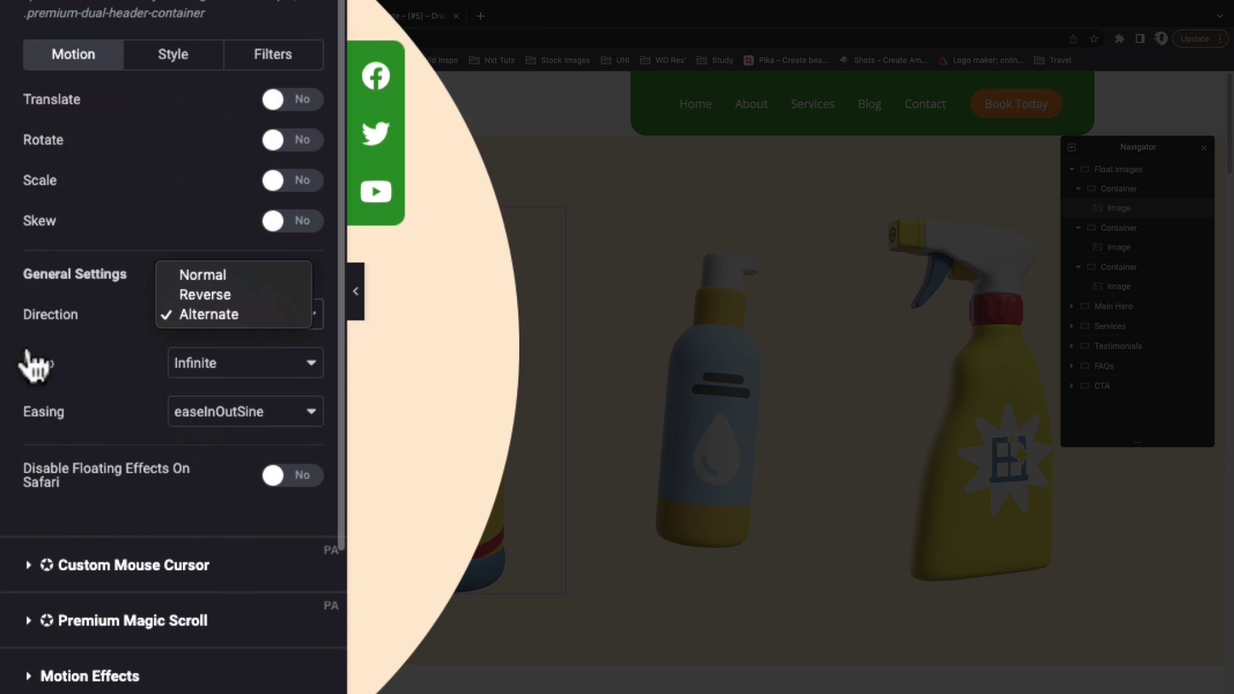
scroll(39, 364, down, 1)
click(193, 353)
click(201, 358)
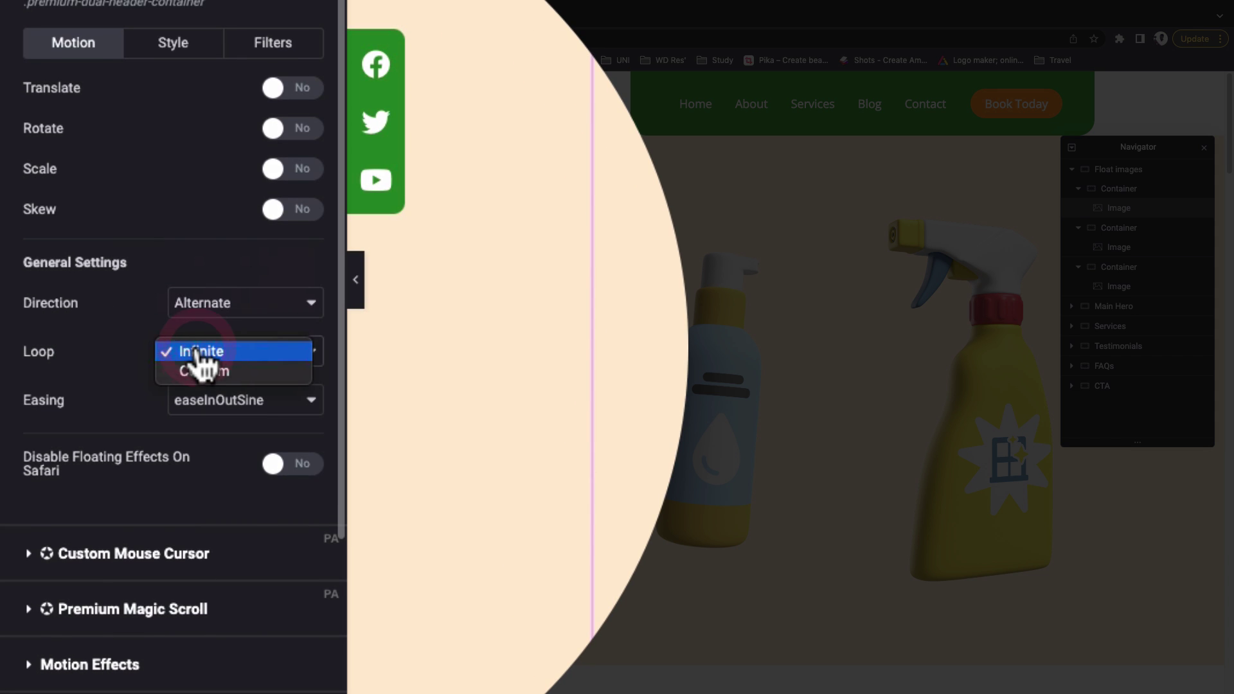
click(96, 353)
scroll(190, 353, down, 2)
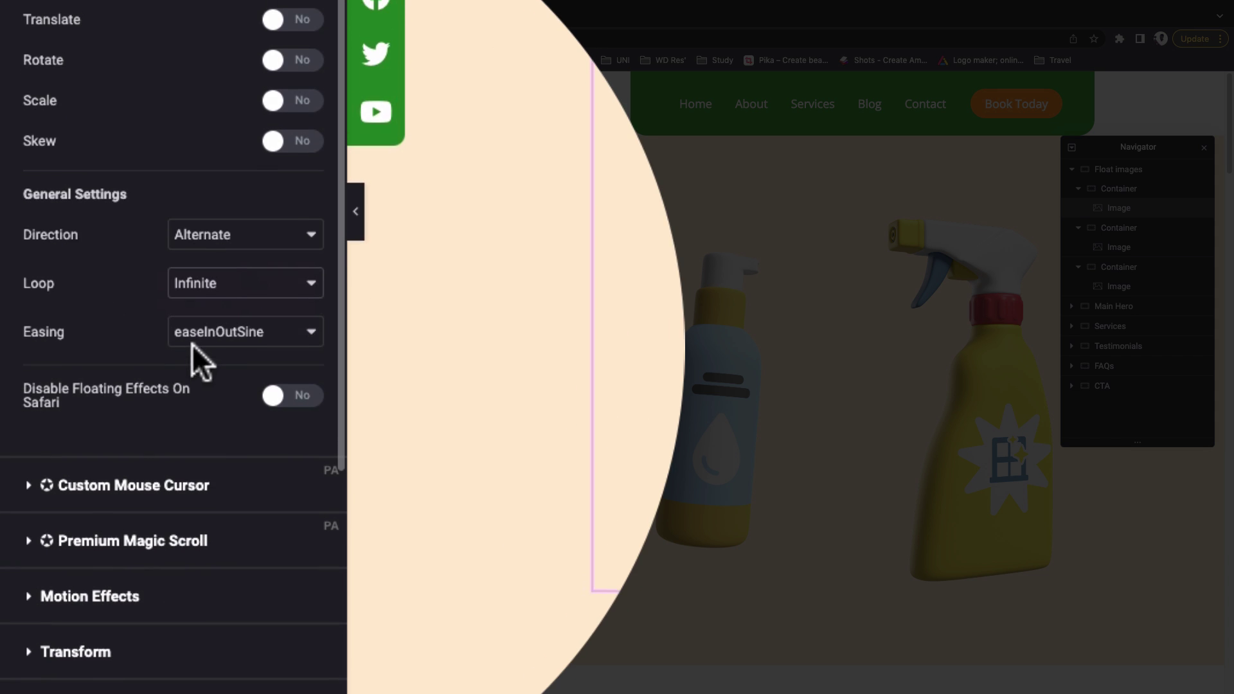
click(205, 357)
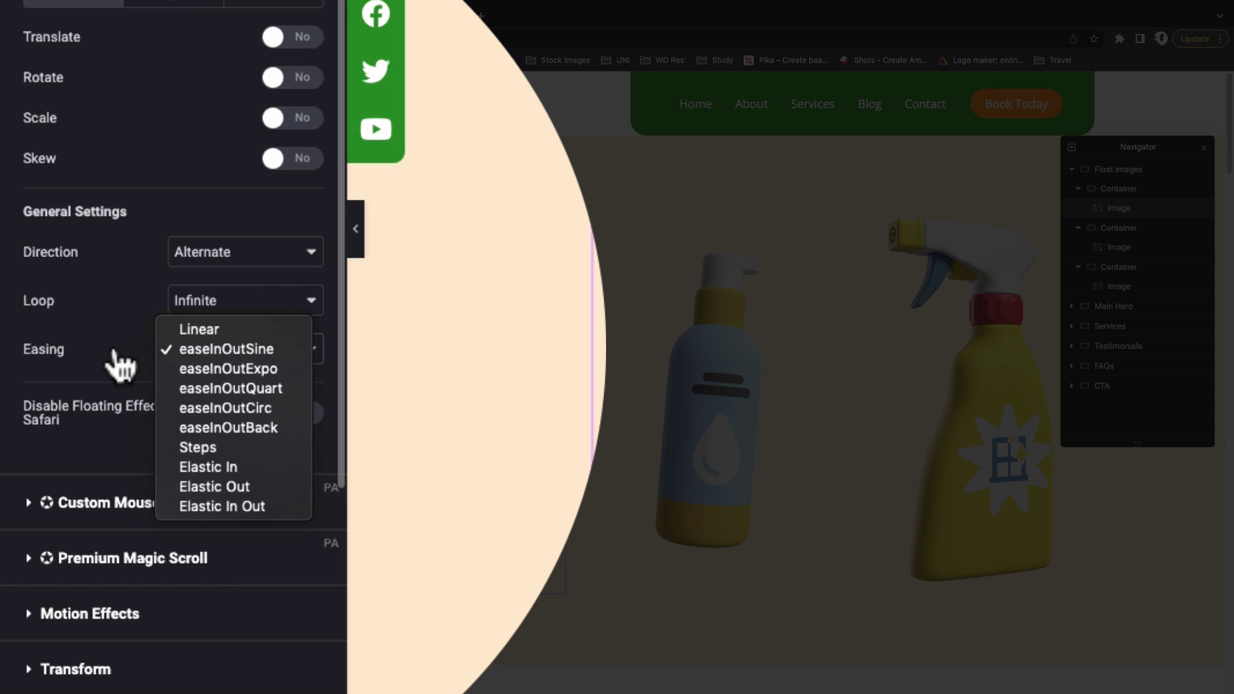
click(115, 354)
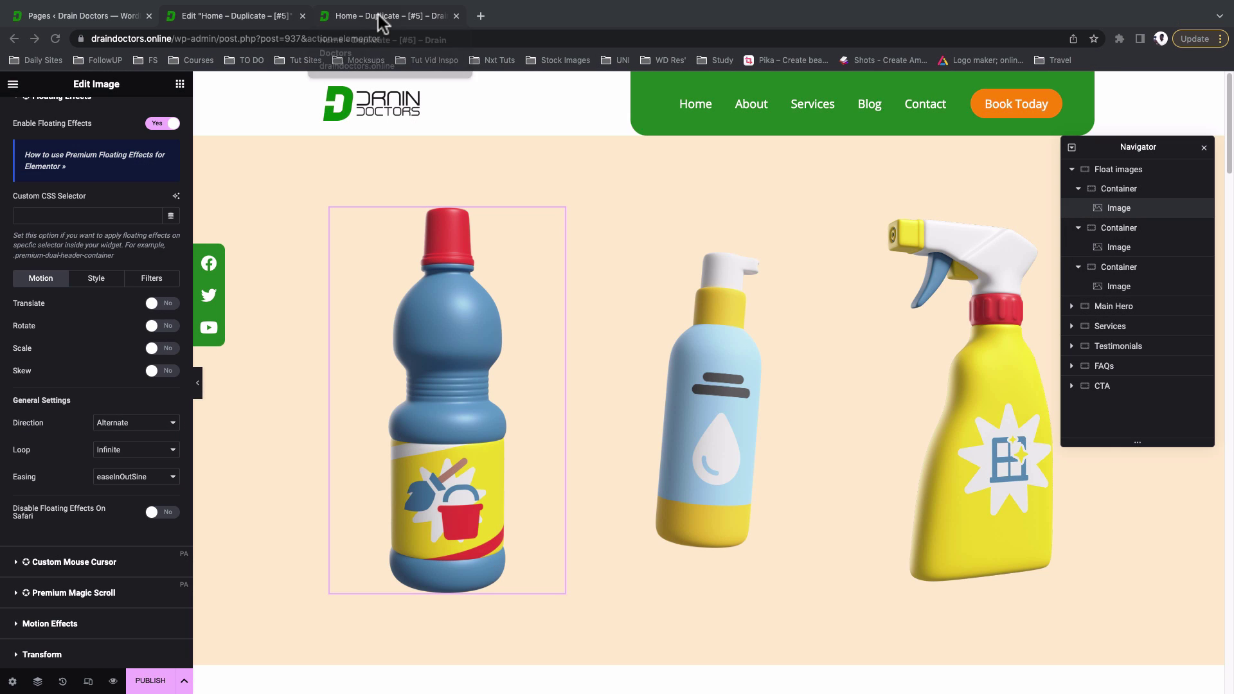
- Enable Rotate for the blue bottle, with X from -3 to 12 deg, Y from -13 to 24 deg and Z from -14 to 14 deg
click(378, 14)
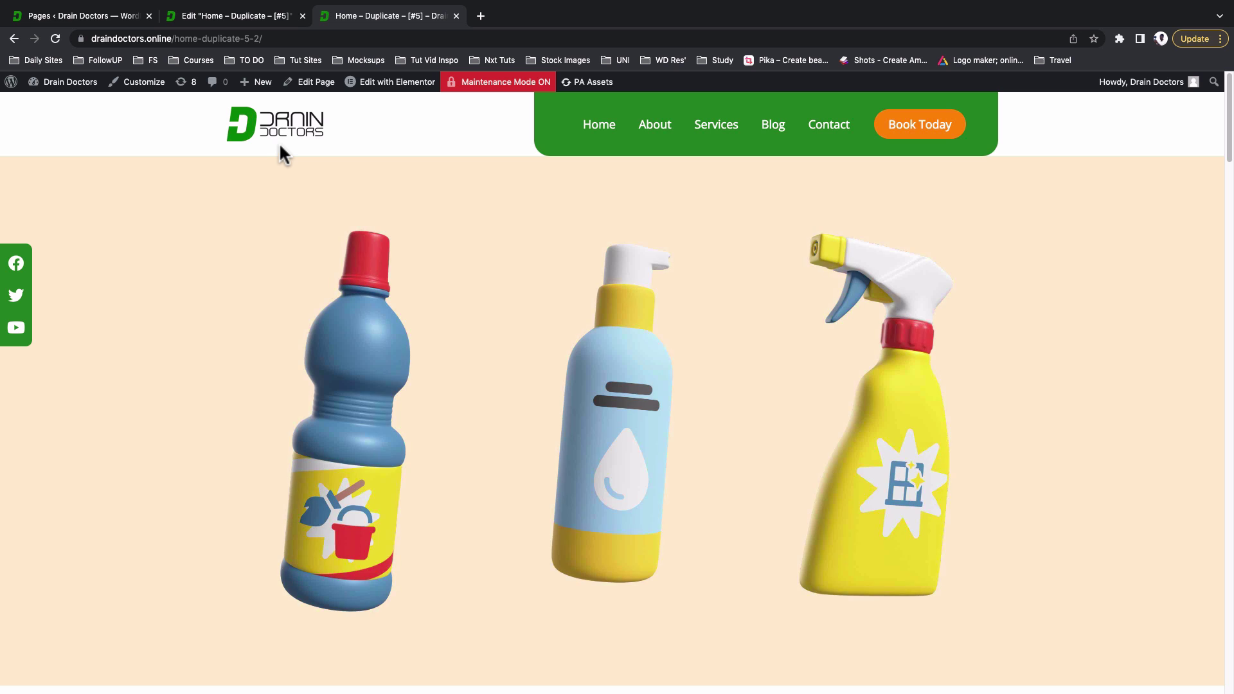
click(234, 17)
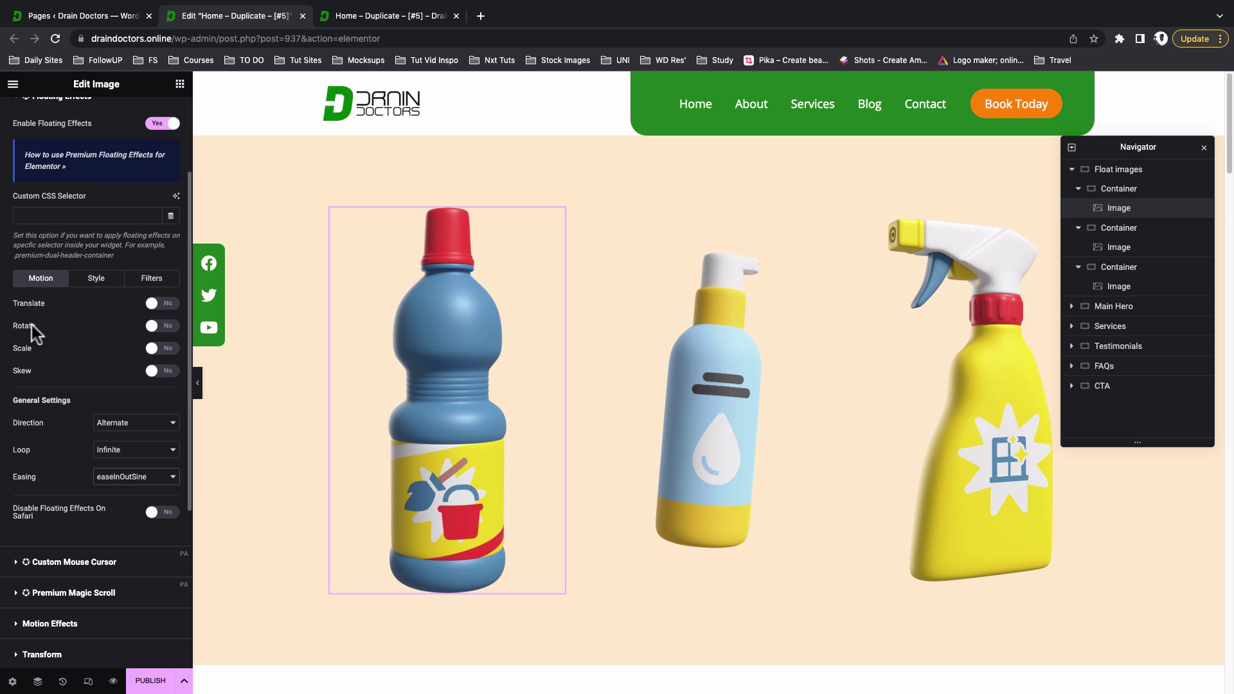
click(167, 328)
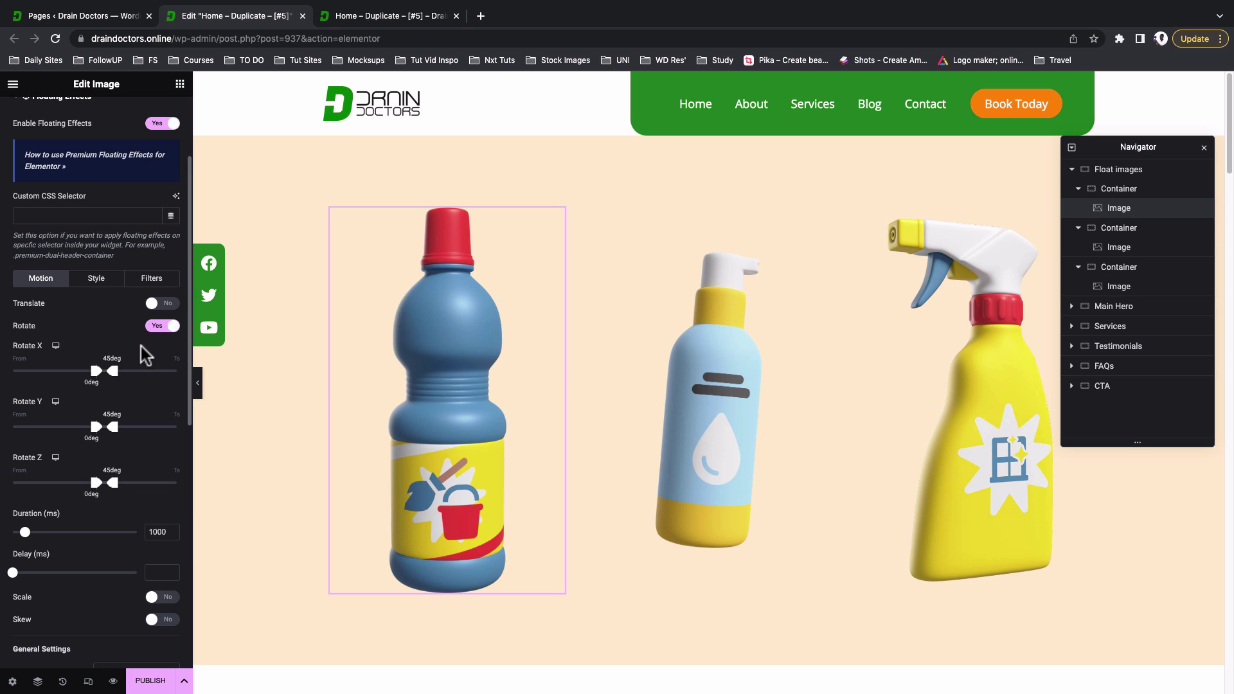
drag(96, 371, 103, 384)
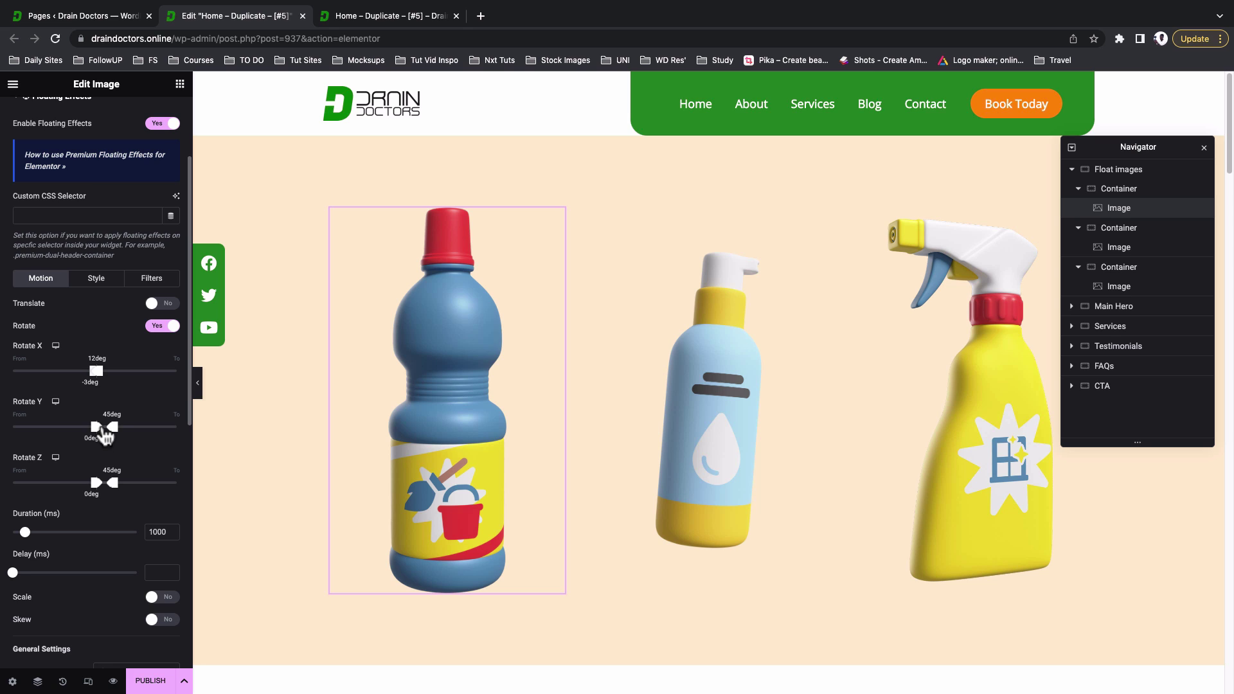
drag(113, 427, 90, 438)
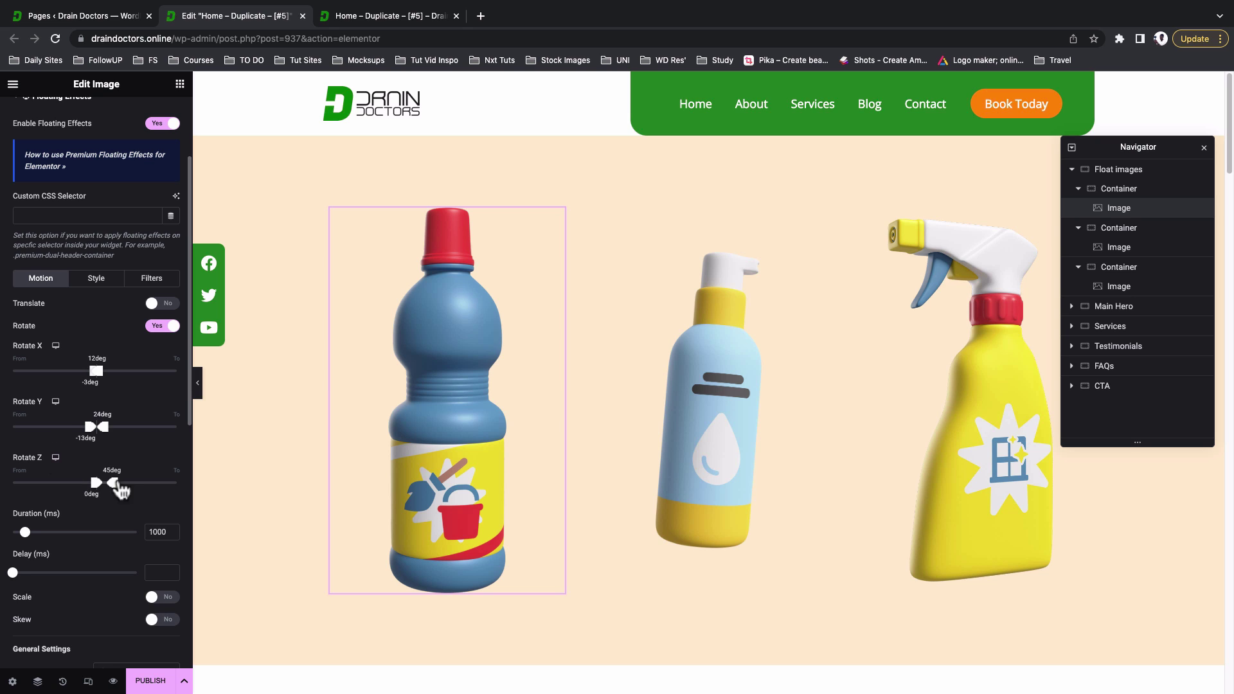
drag(95, 495, 93, 490)
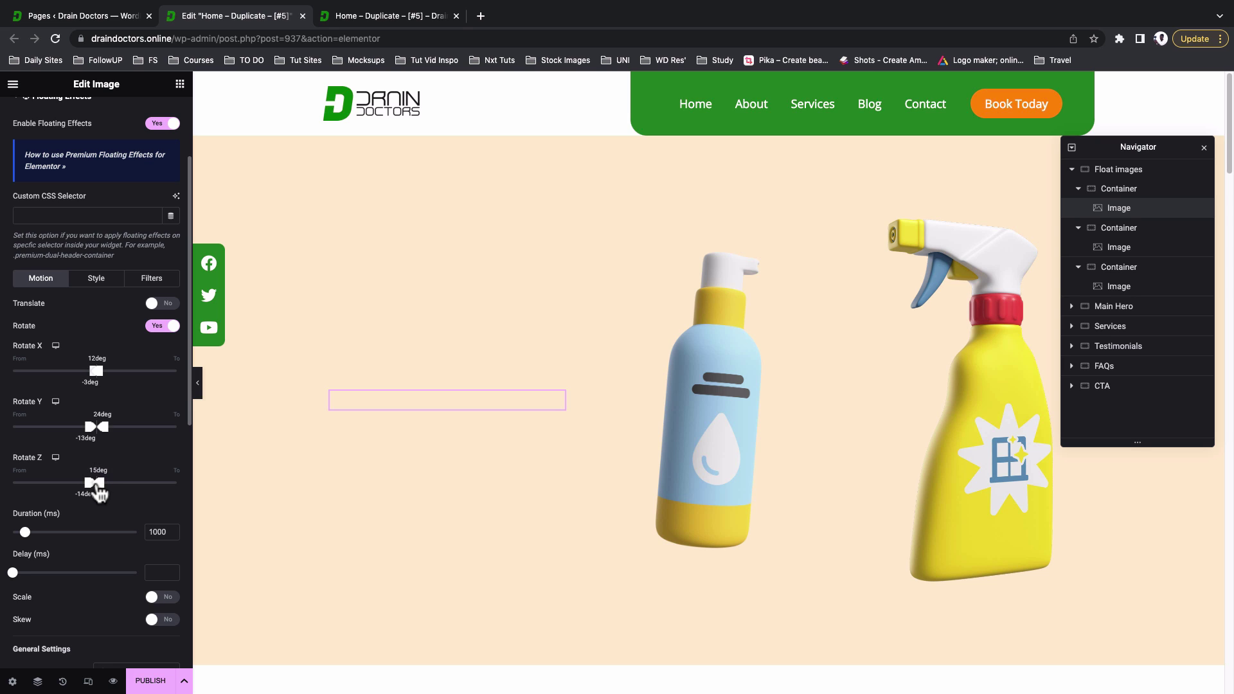
- Save the page as a draft and preview the bottle section's rotation animation
click(184, 681)
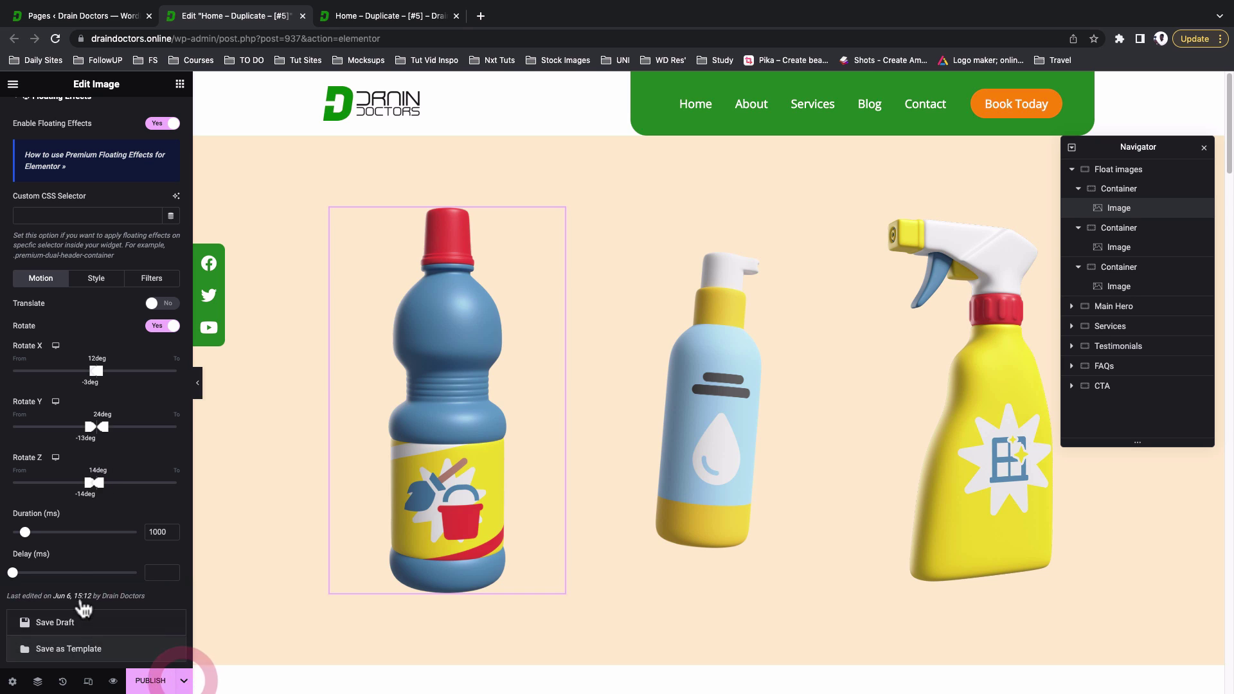
click(74, 626)
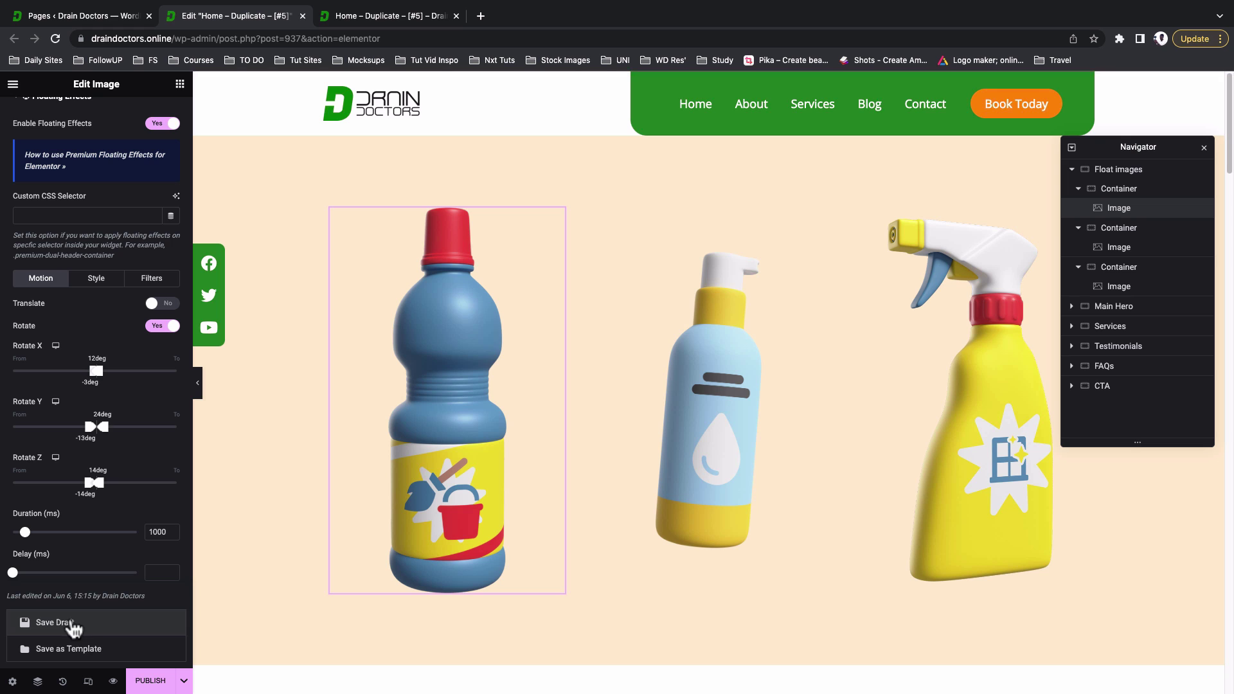
click(114, 681)
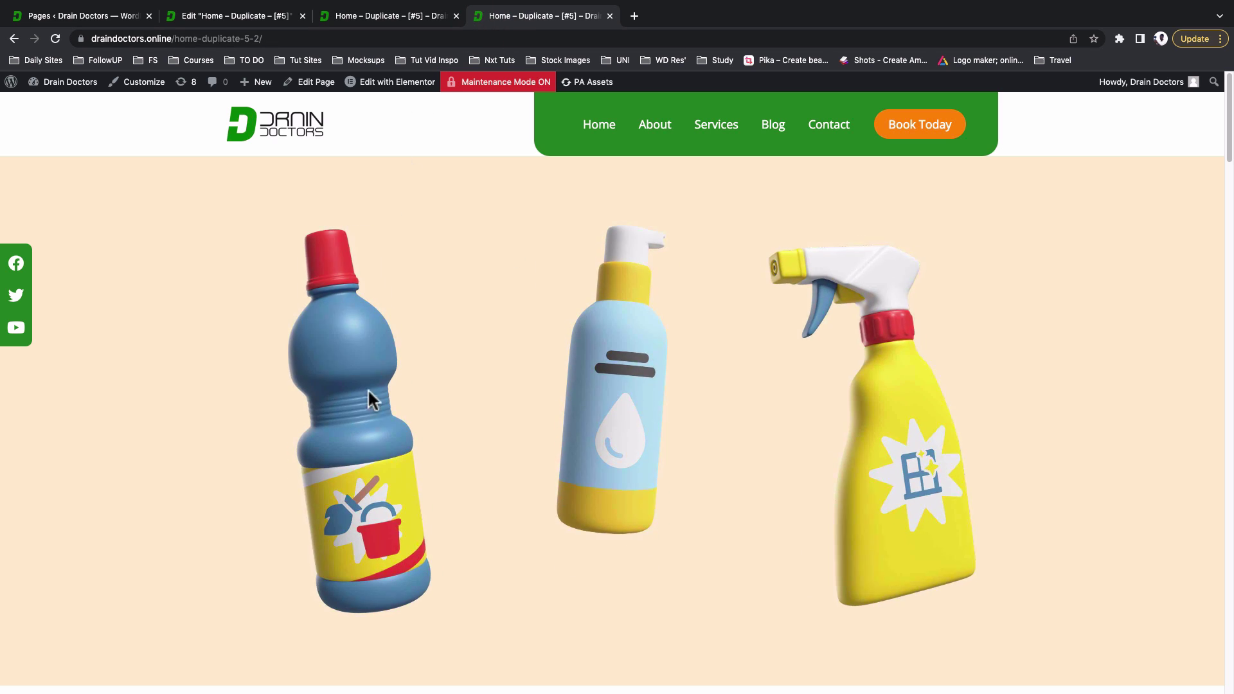
- Enable Floating Effects on the light blue pump bottle image in the second nested container
click(250, 16)
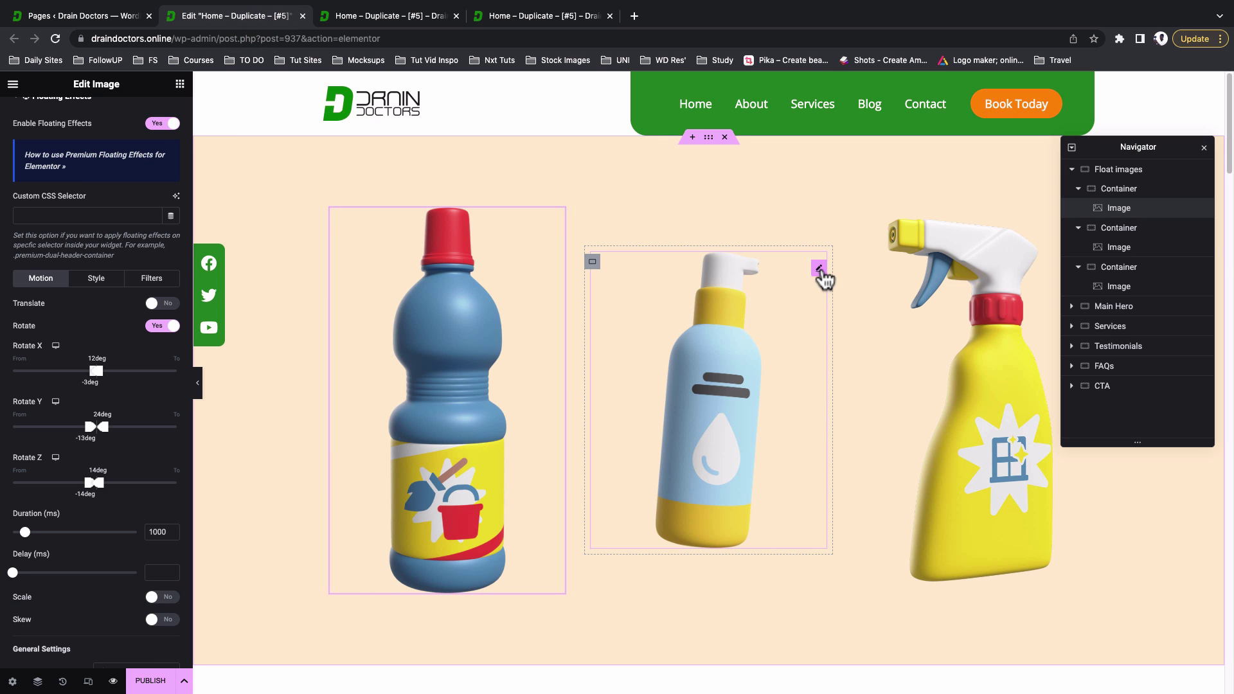
click(820, 268)
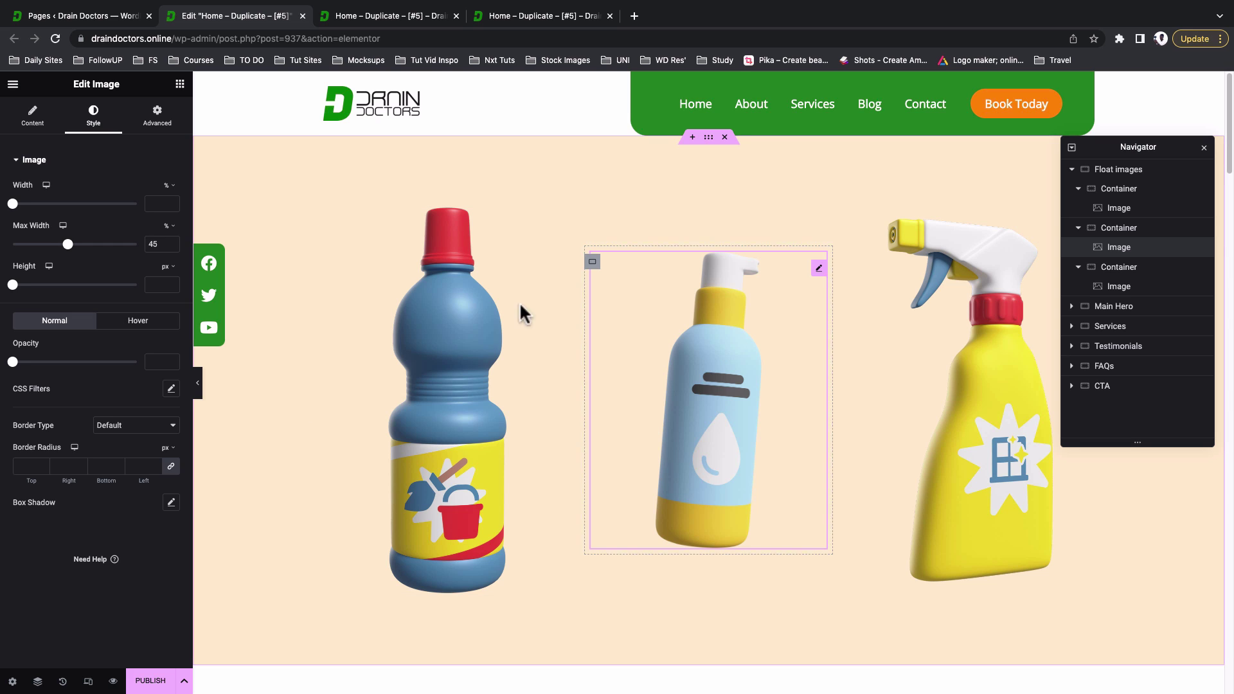
click(157, 116)
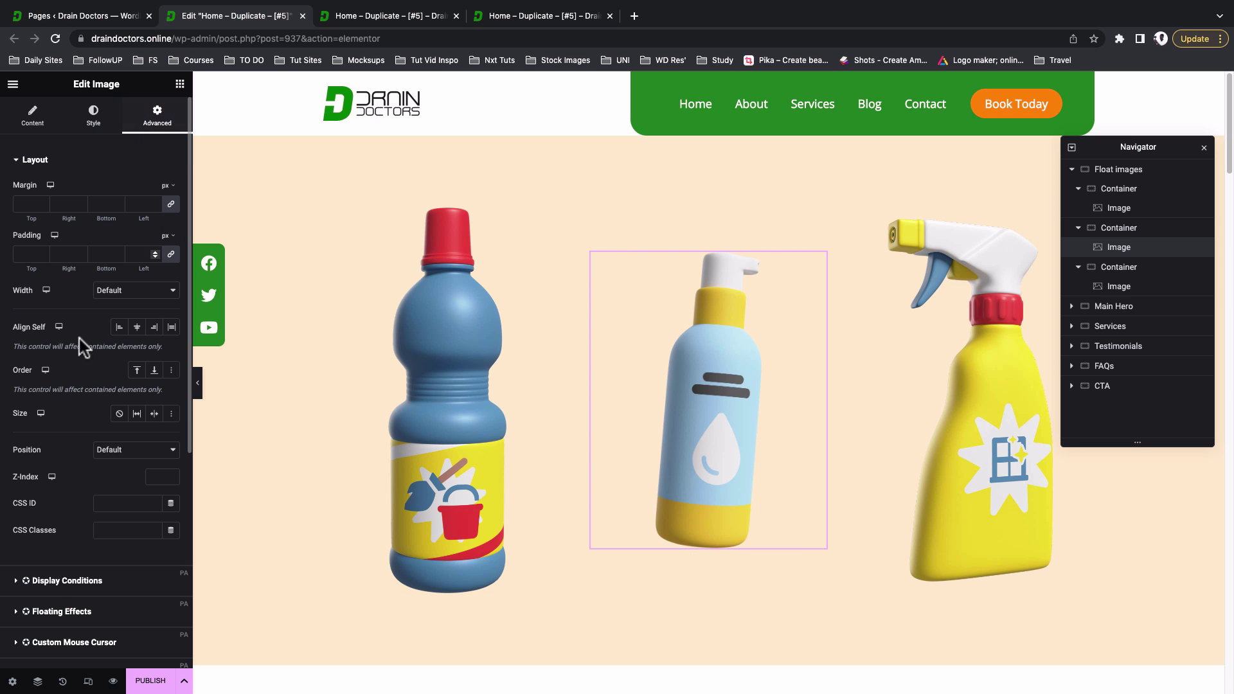
scroll(22, 468, down, 1)
click(67, 574)
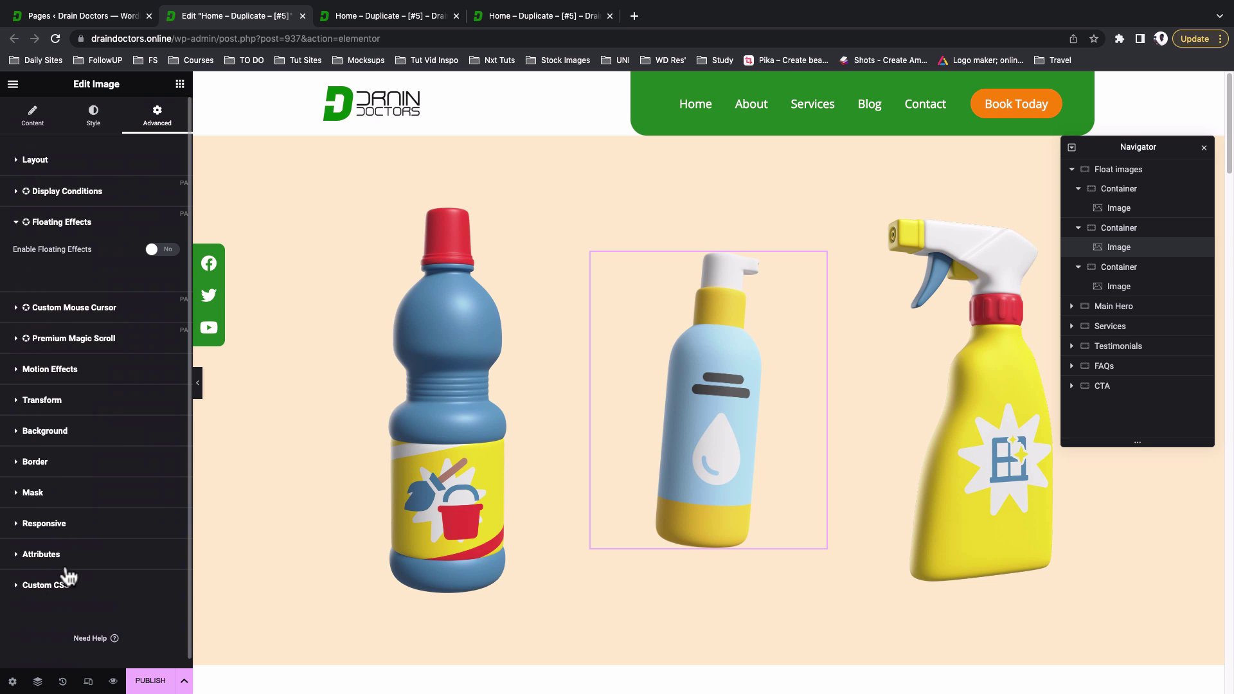
click(165, 251)
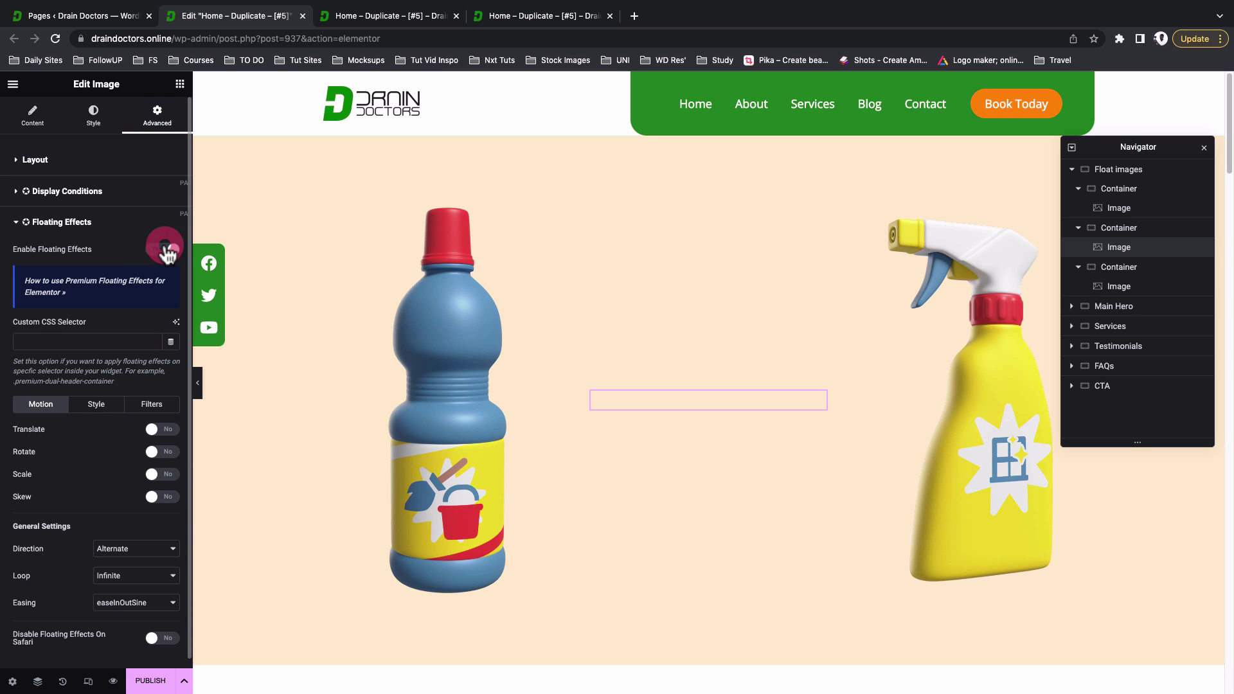
scroll(67, 444, down, 1)
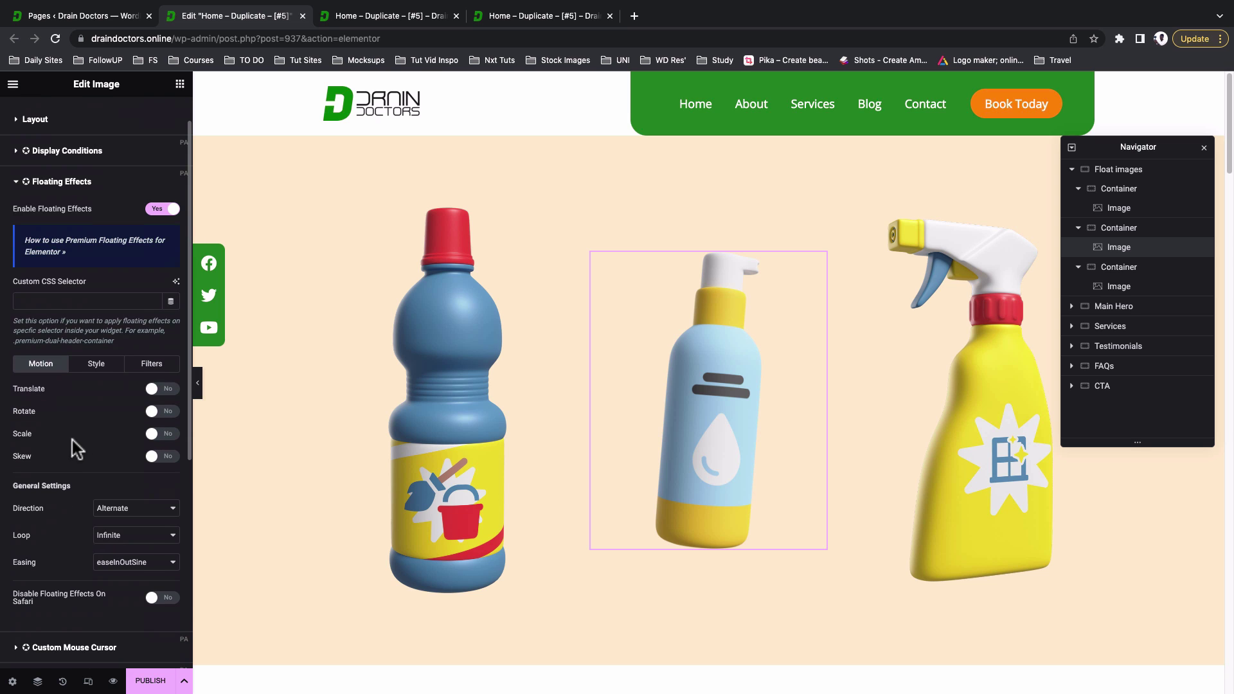
- Enable Translate for the pump bottle, with X from and to about 1 px and Y from -87 to 17 px
click(169, 389)
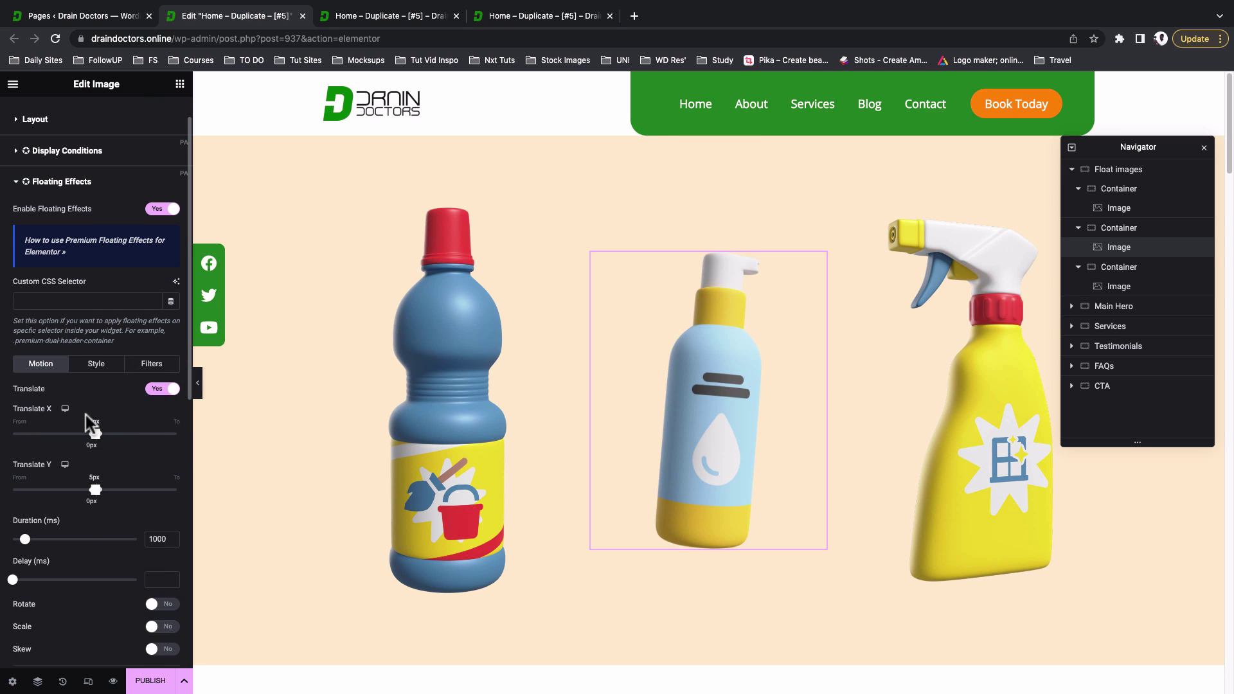
drag(86, 421, 101, 427)
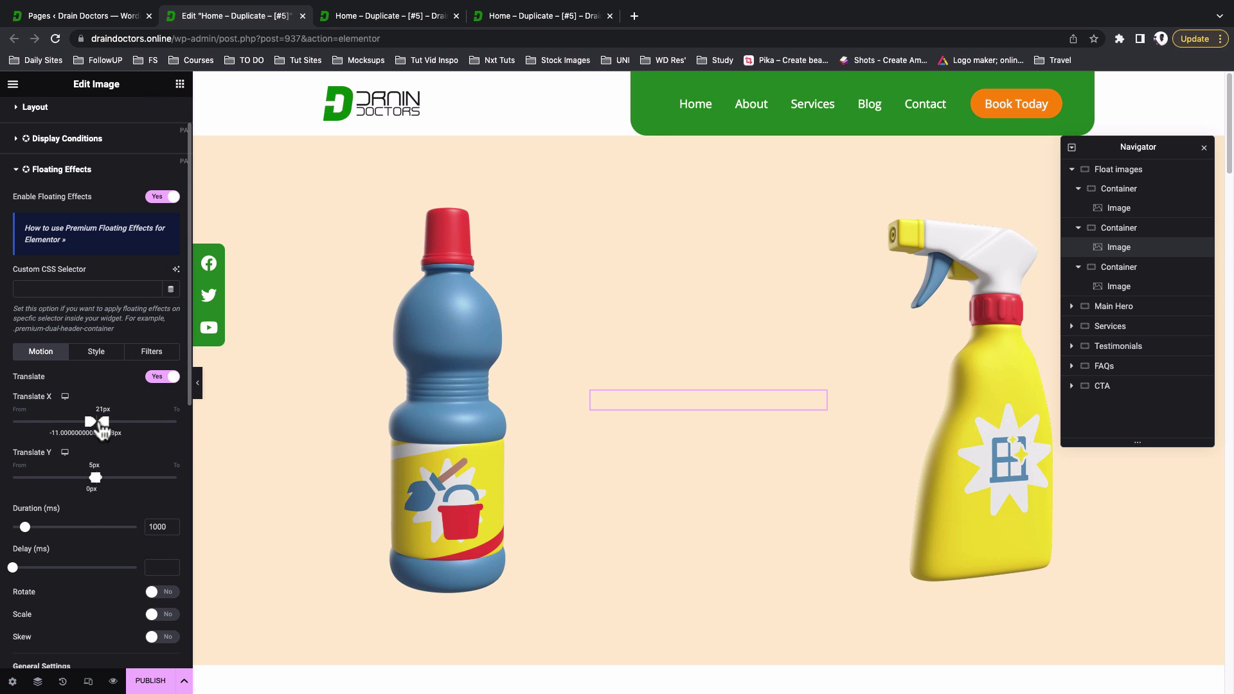
drag(98, 427, 95, 423)
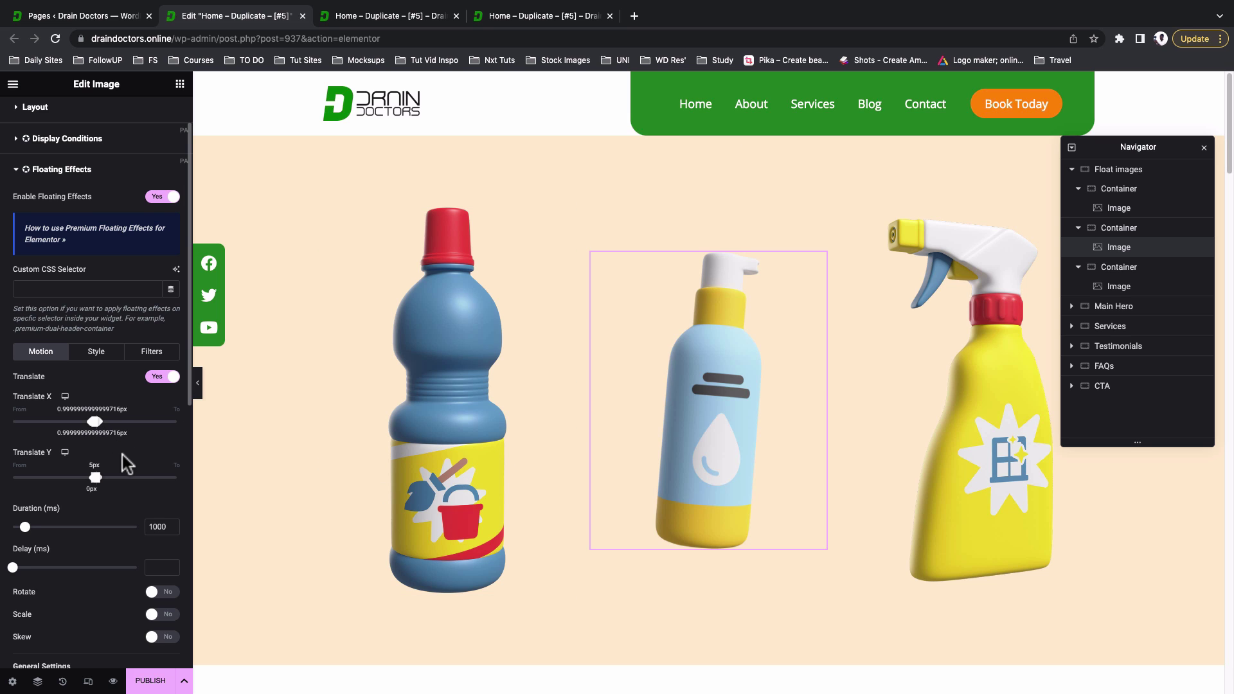
scroll(122, 455, down, 3)
drag(95, 412, 49, 416)
scroll(97, 450, down, 3)
- Enable Scale for the pump bottle, with X and Y from 1 to 1.2 px, and check the motion on the reference page
click(169, 459)
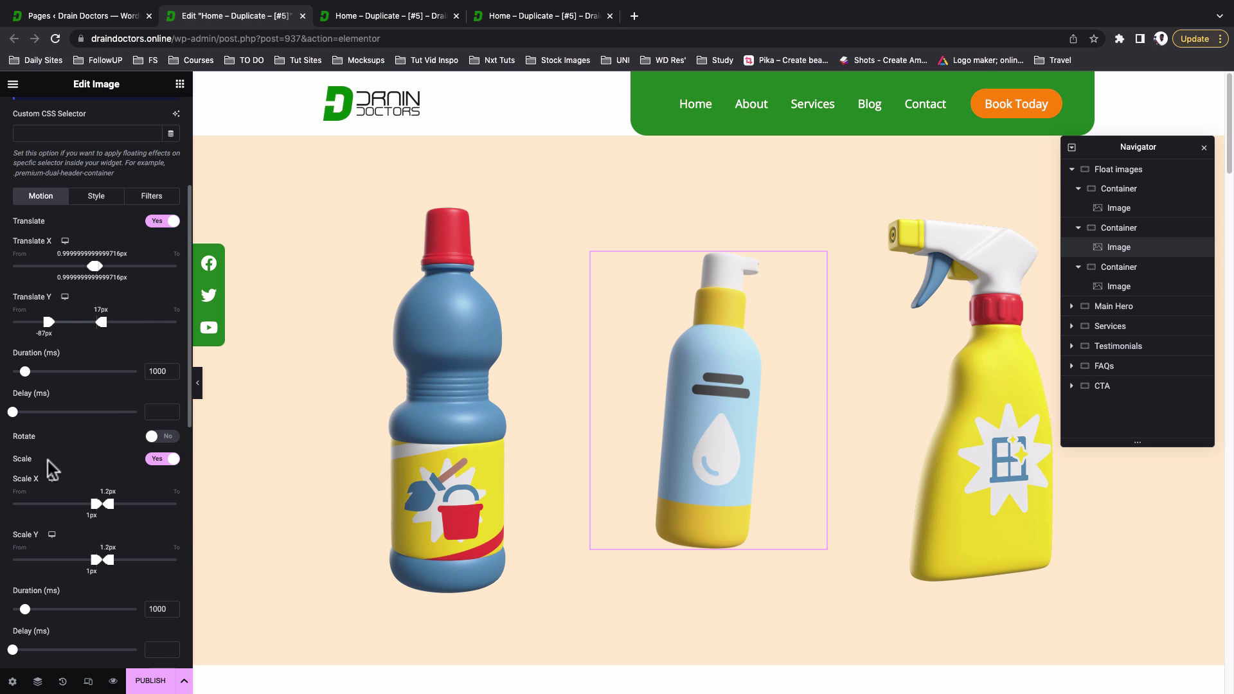
click(528, 15)
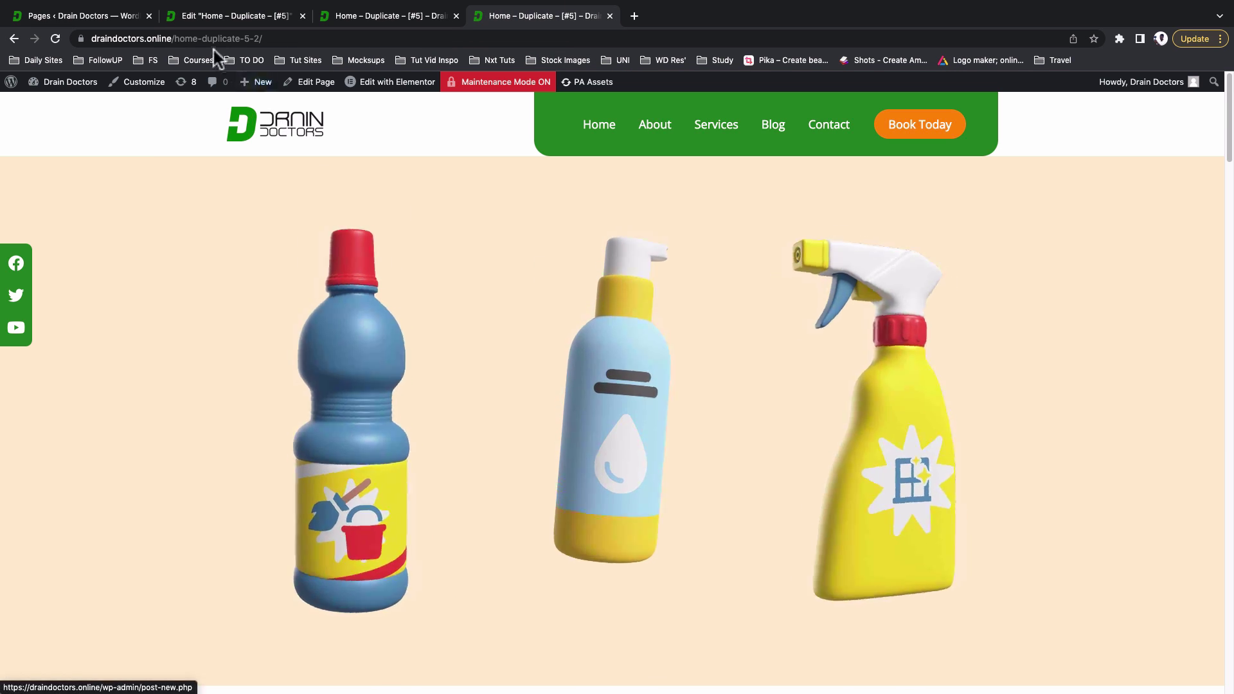
click(198, 18)
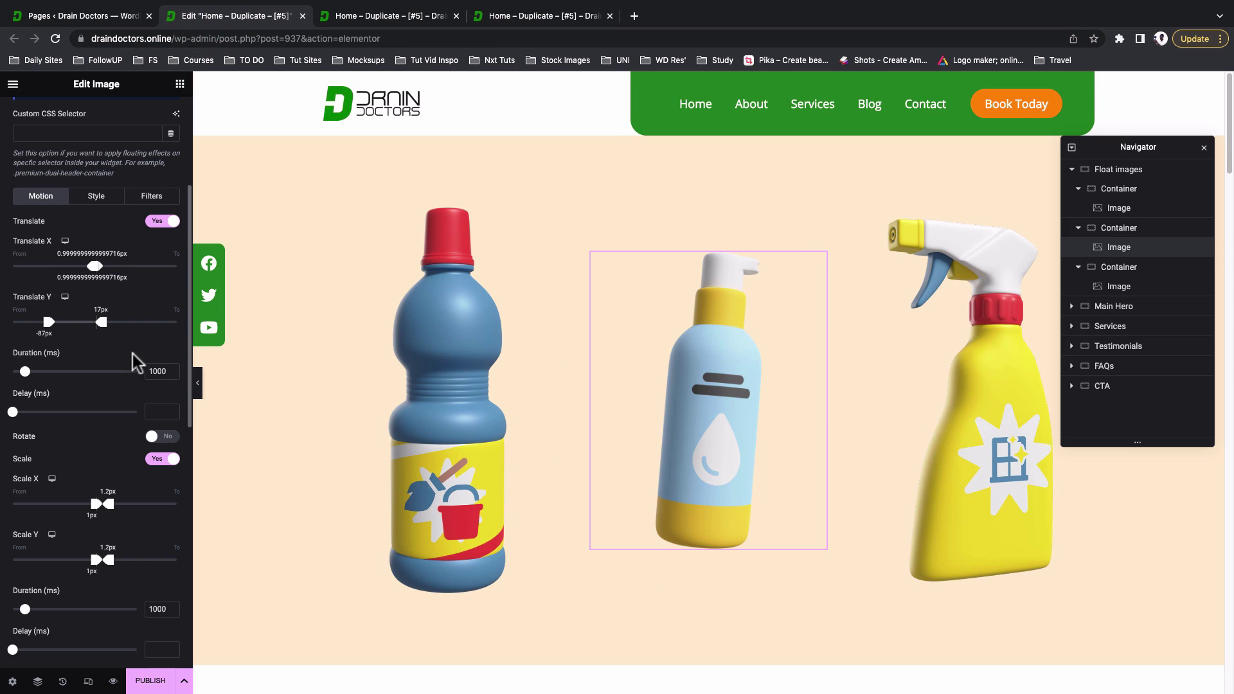
scroll(121, 464, down, 2)
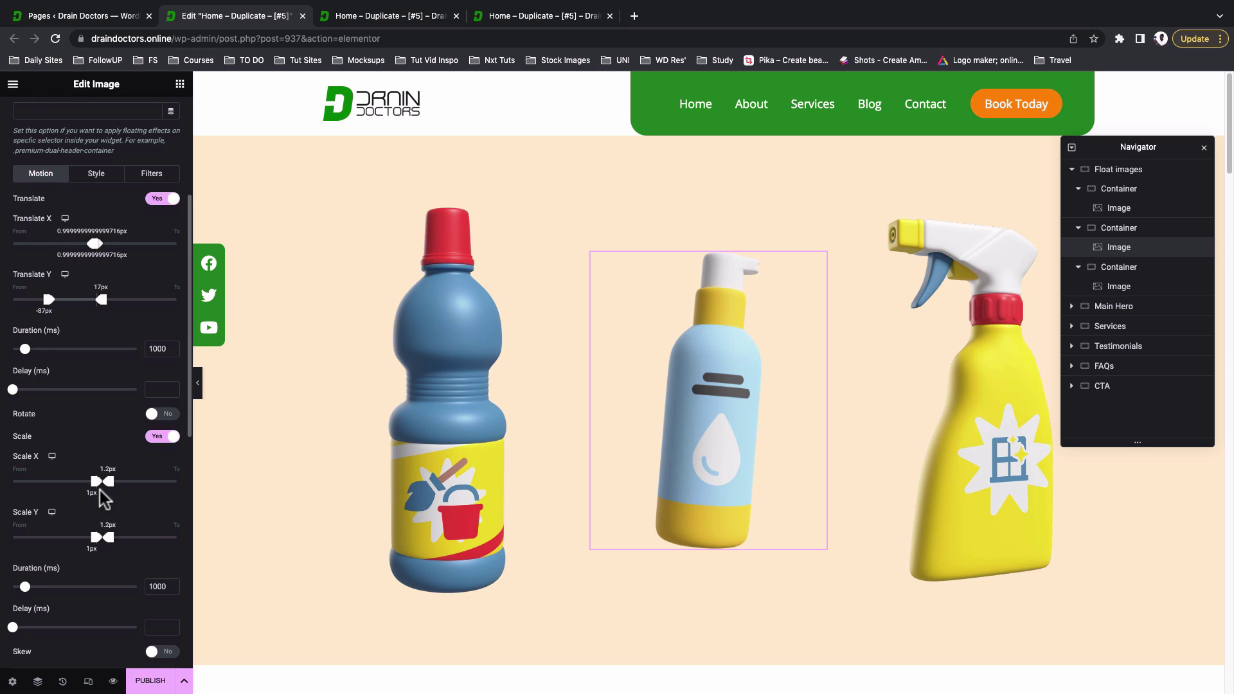
- Save the page as a draft and compare the pump bottle's animation in the preview with the reference page
click(185, 684)
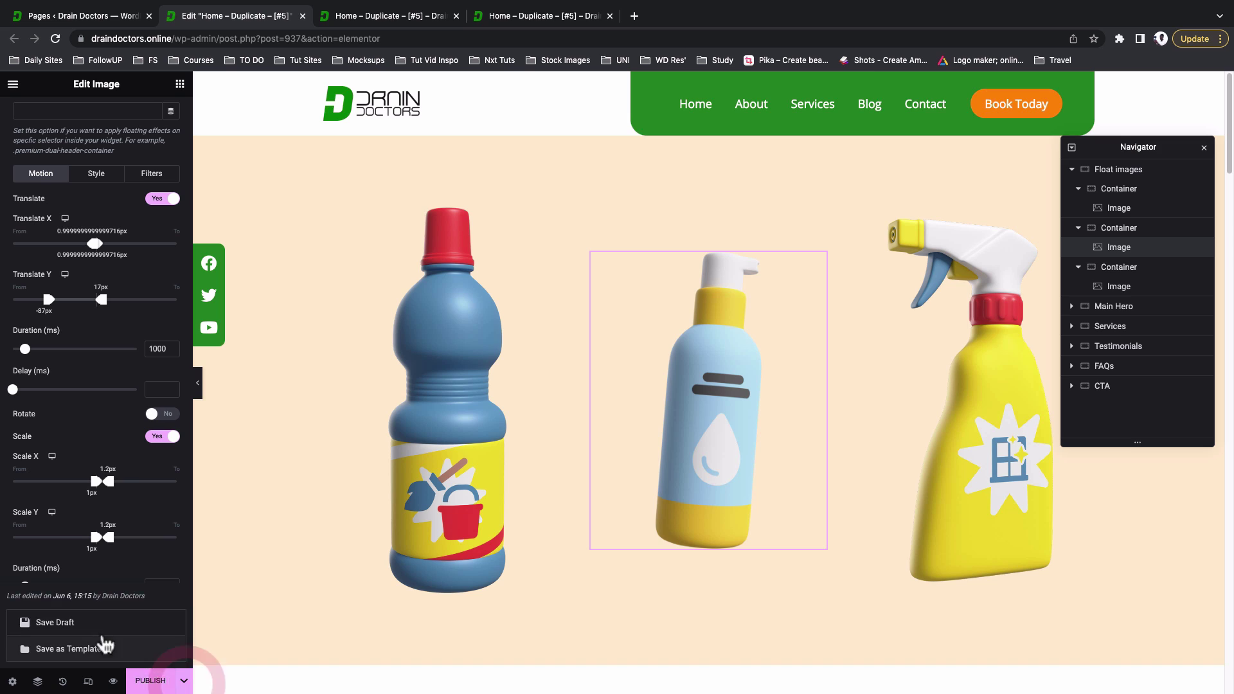
click(91, 623)
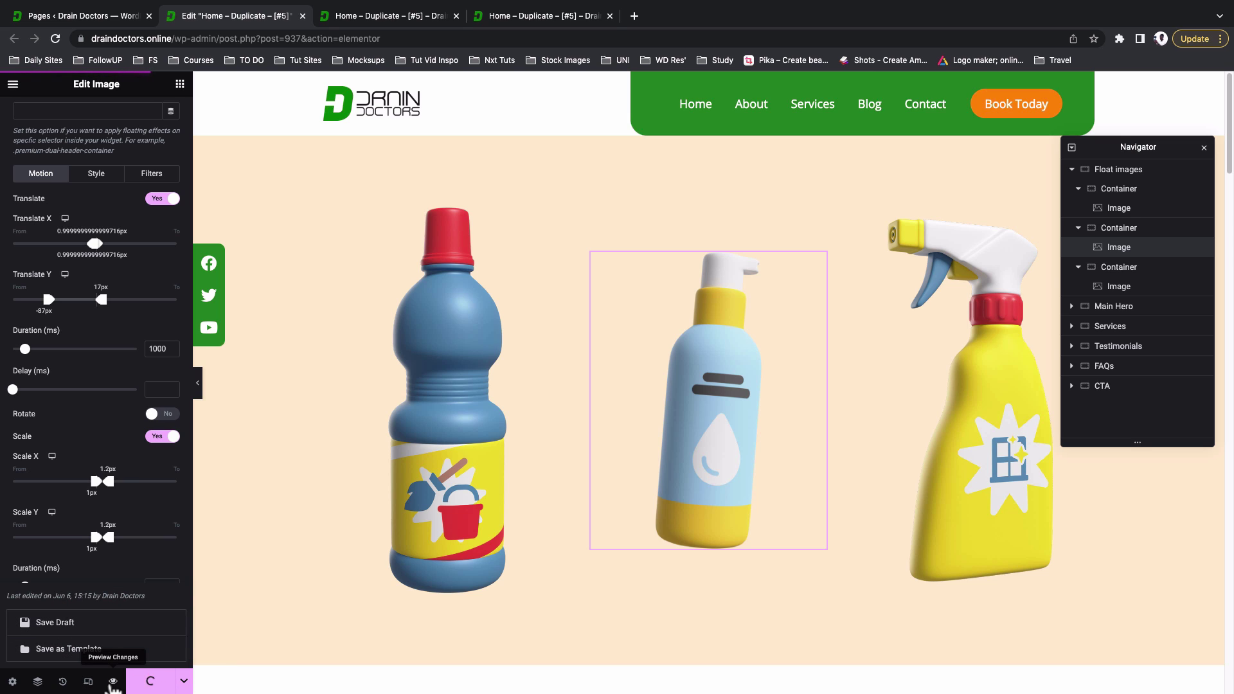
click(113, 683)
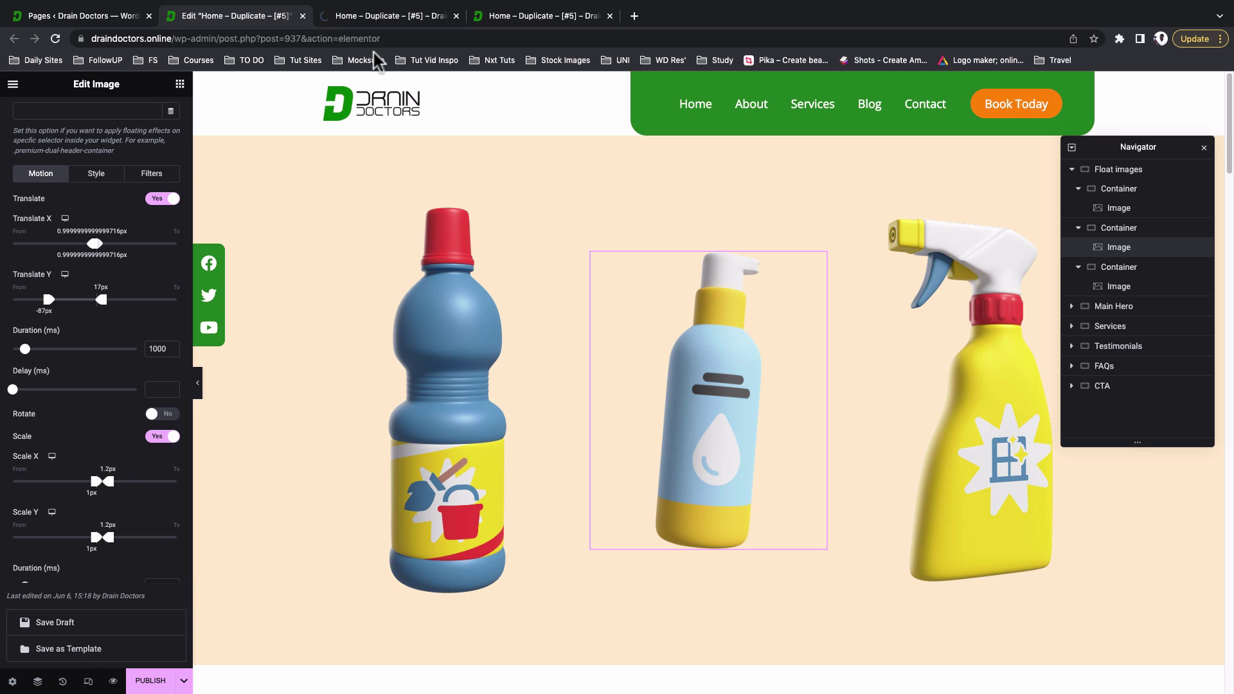
click(376, 19)
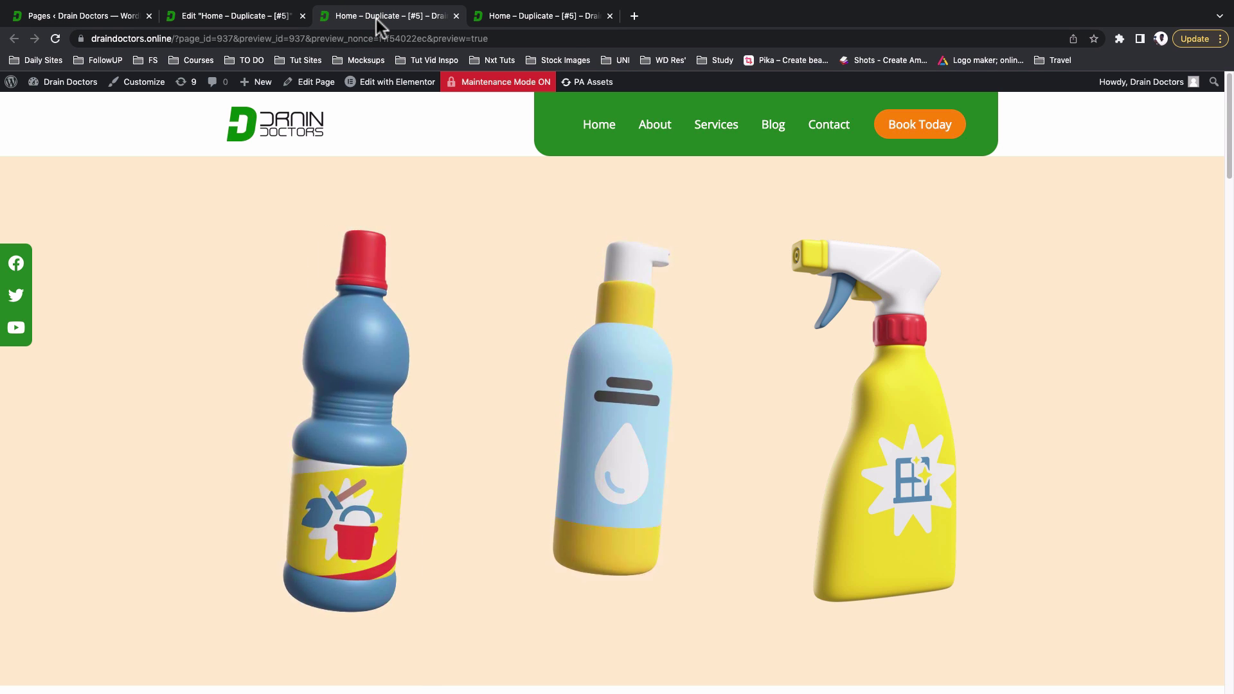
click(386, 19)
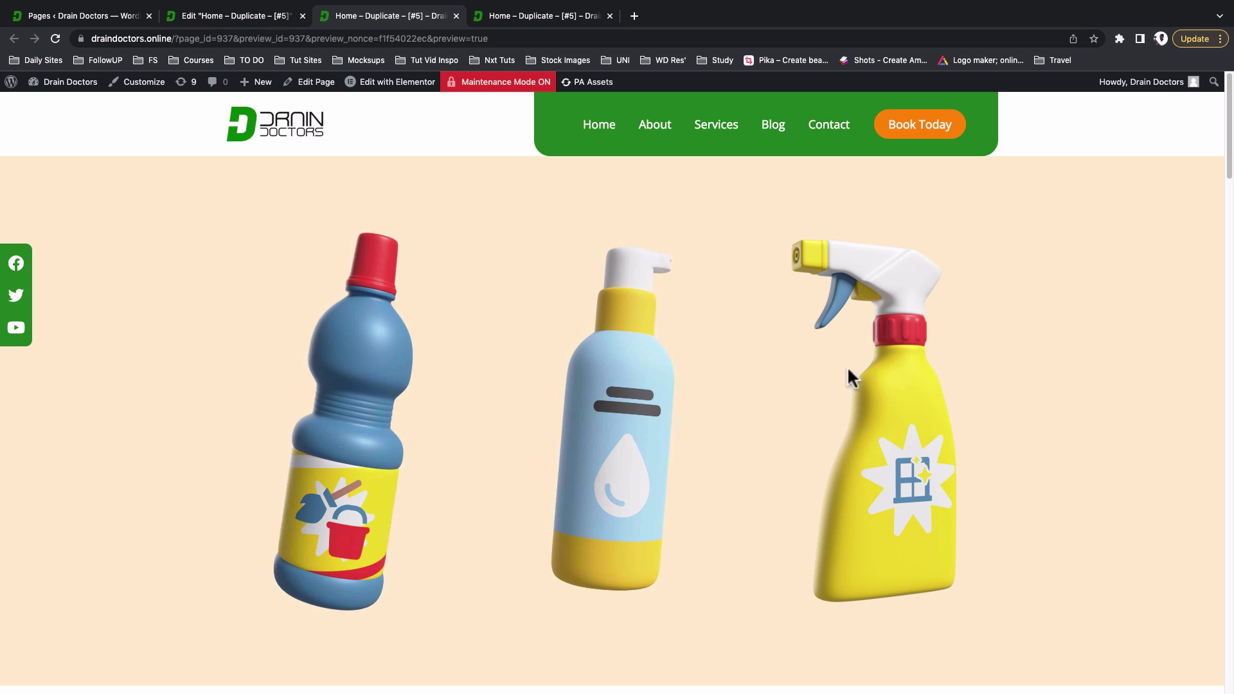
click(512, 21)
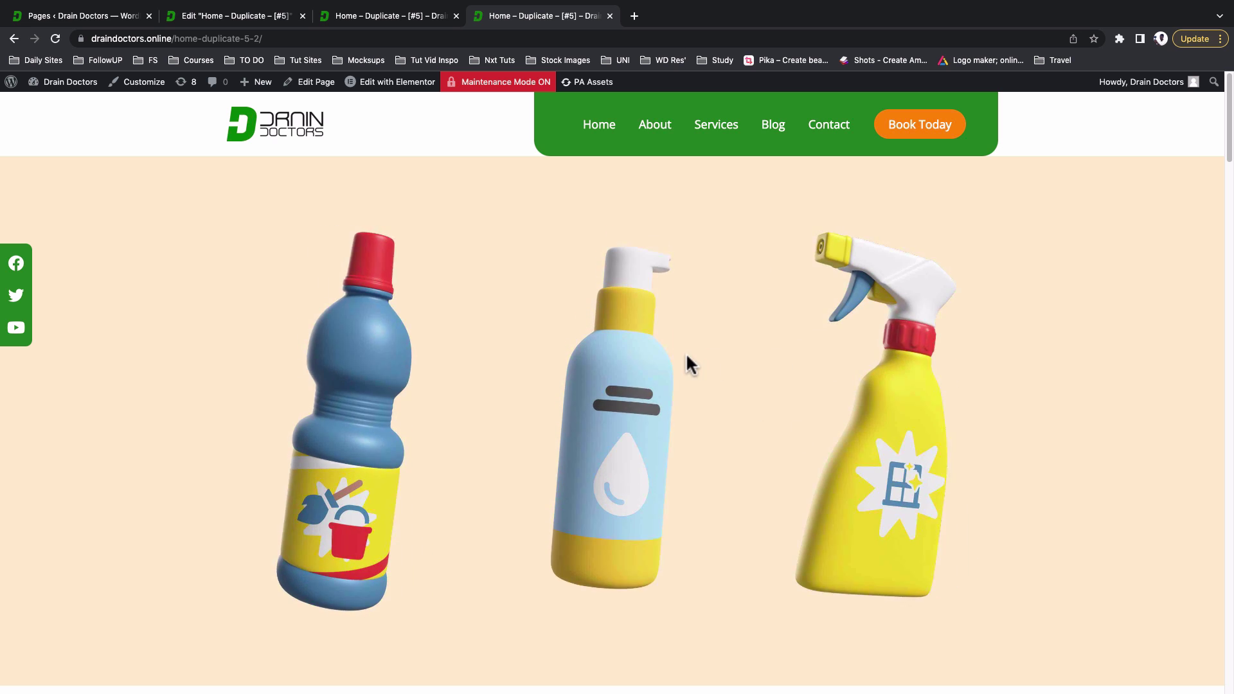
- Enable Floating Effects with Rotate on the yellow spray bottle image in the third nested container
click(231, 16)
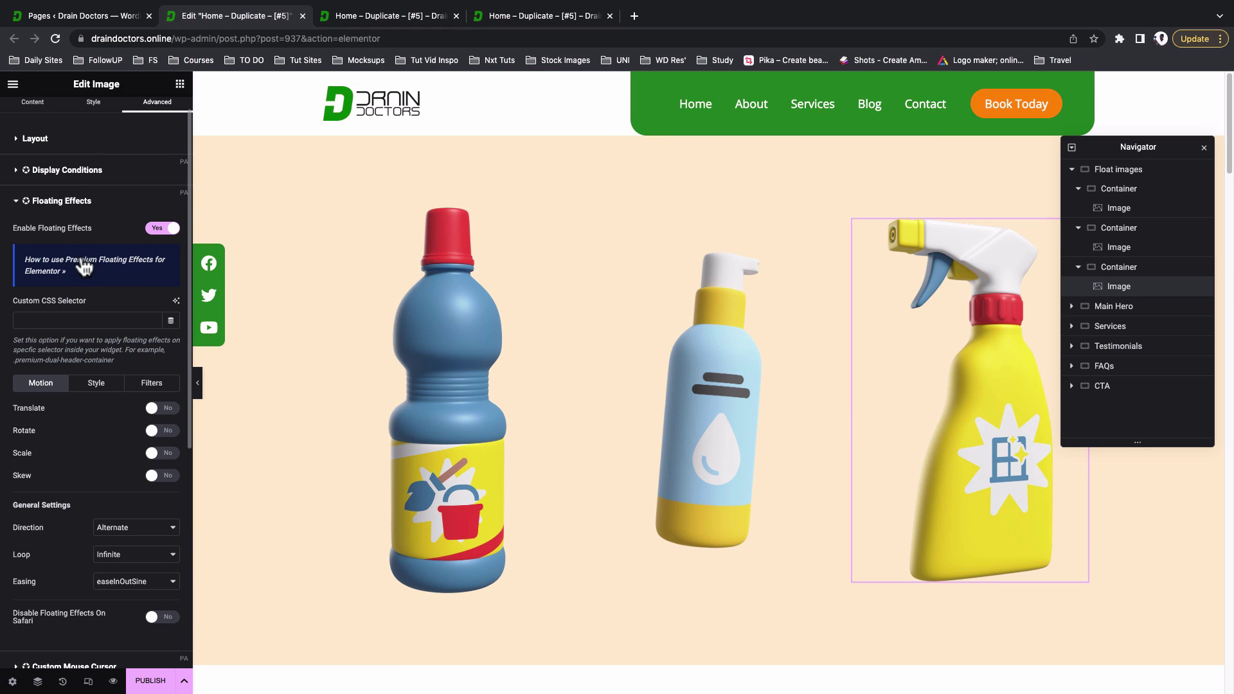
scroll(97, 366, down, 2)
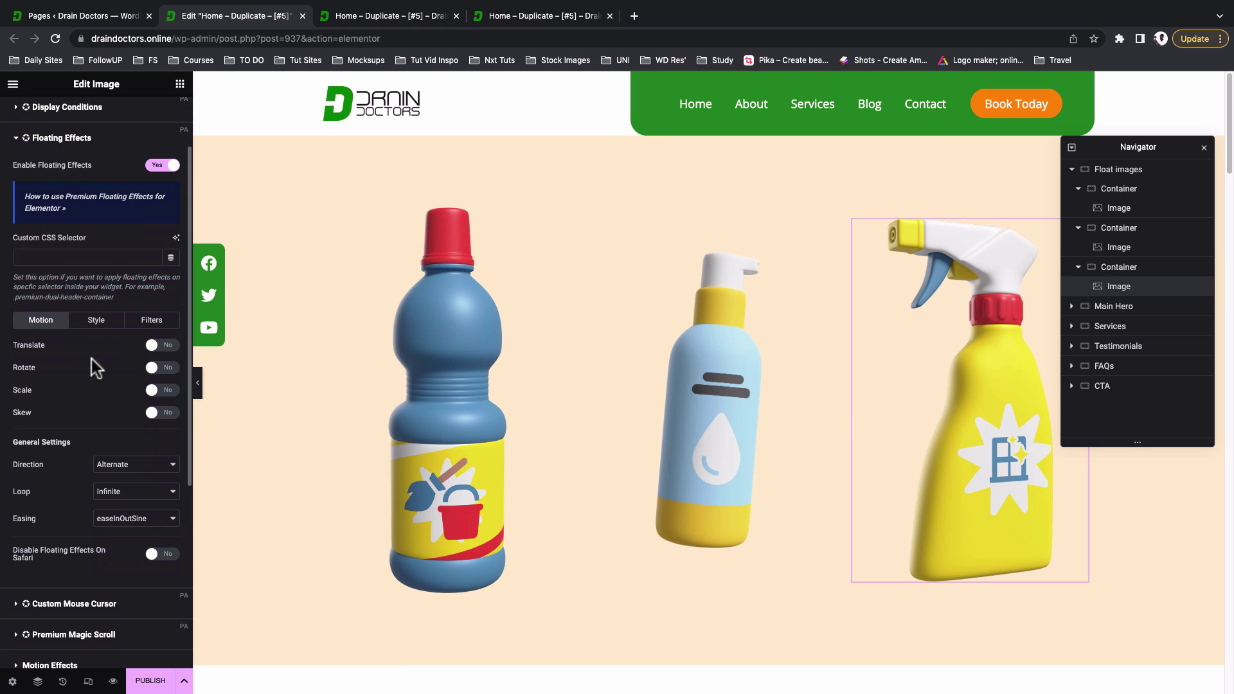
click(171, 372)
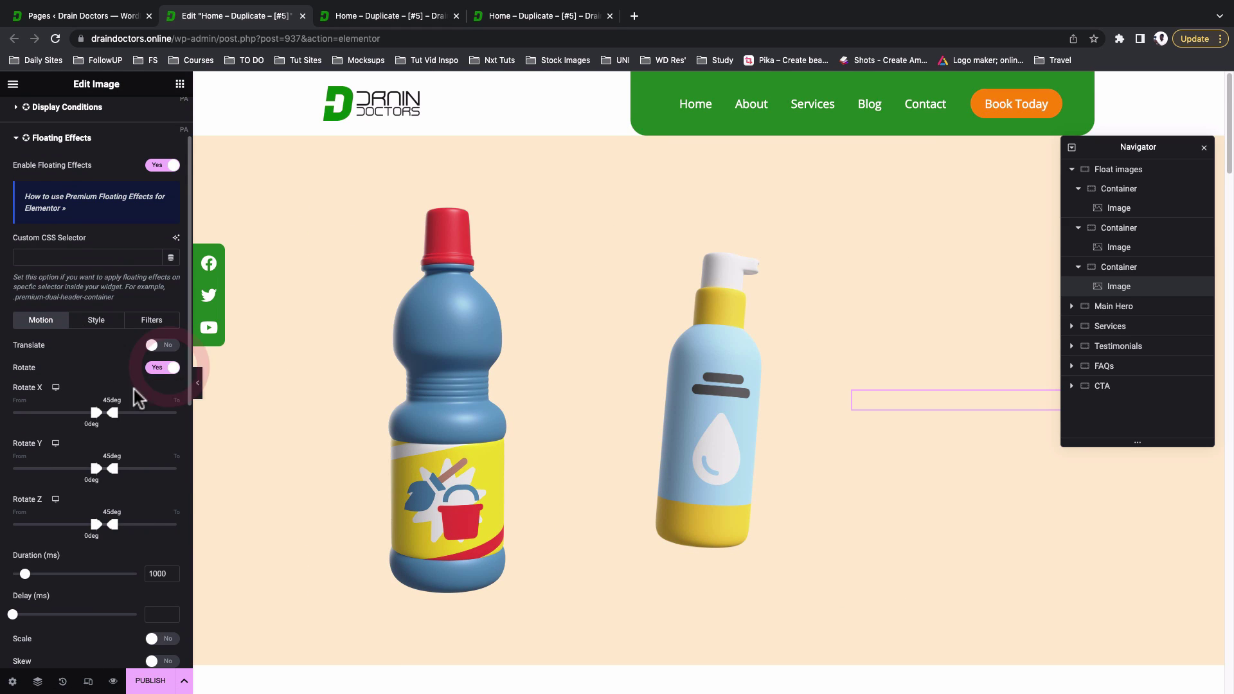
scroll(120, 403, down, 1)
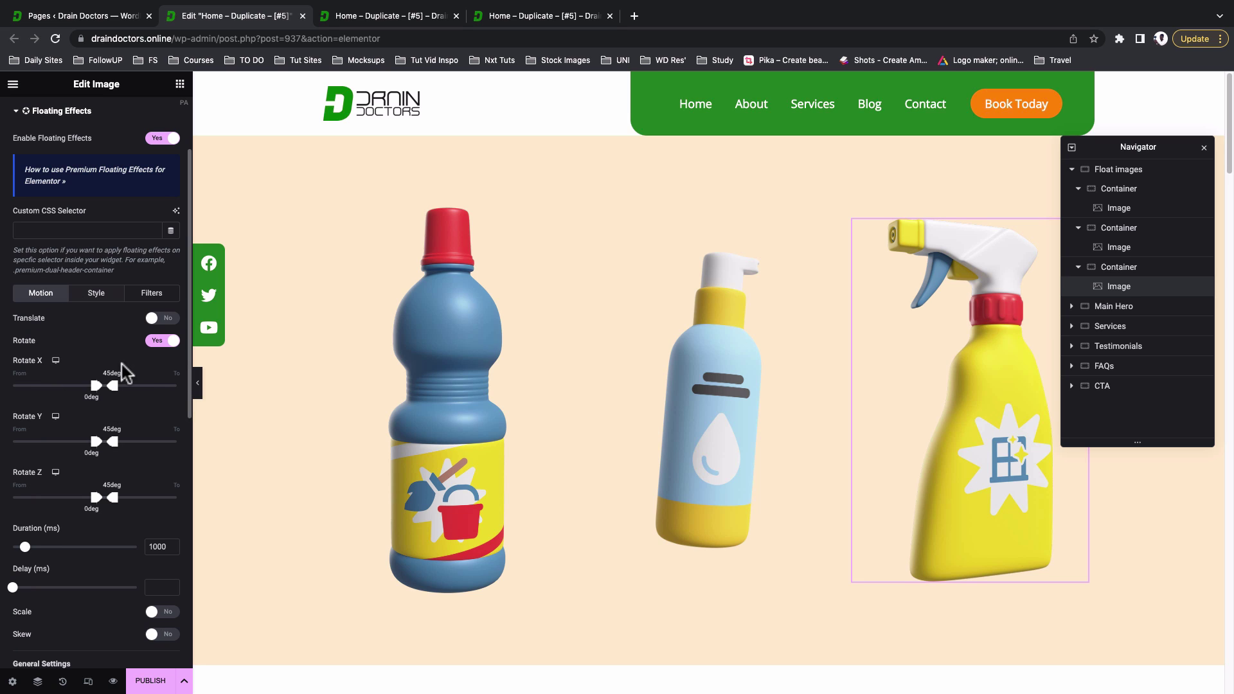
- Set the spray bottle's rotation to X from -3 to 13 deg, Y from -13 to 24 deg and Z from -14 to 13 deg
mouse_move(114, 387)
mouse_down()
mouse_move(84, 387)
mouse_move(93, 397)
mouse_up()
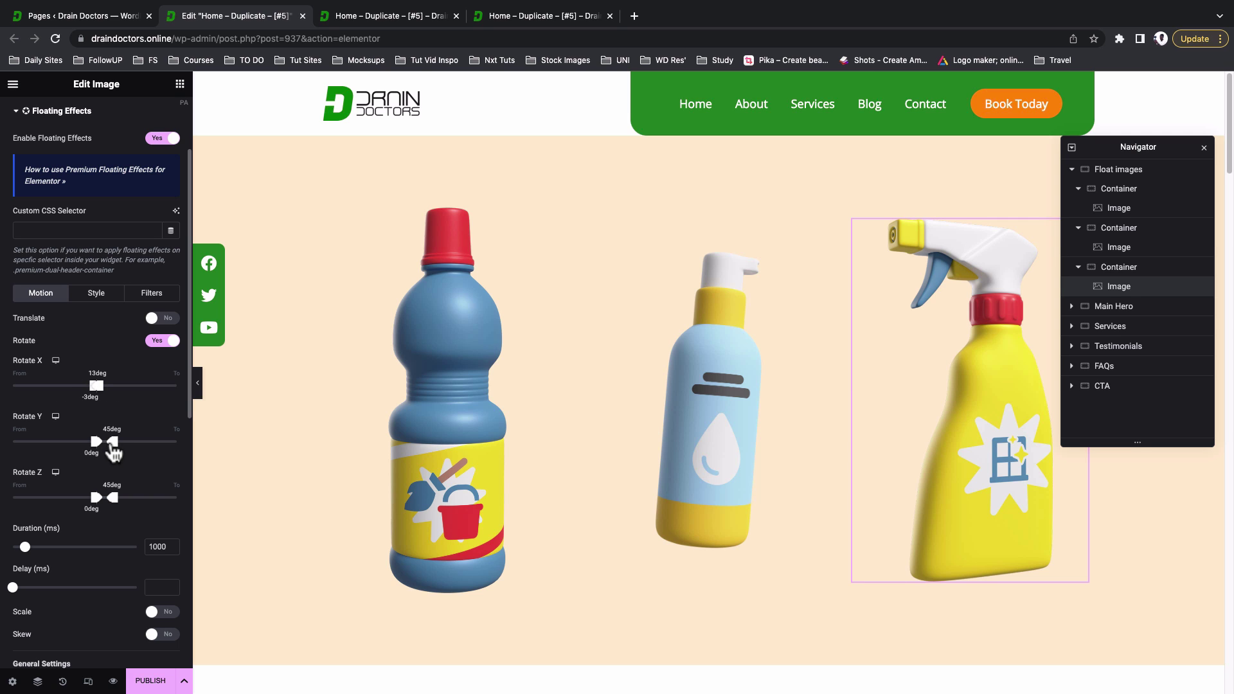
drag(113, 449, 85, 453)
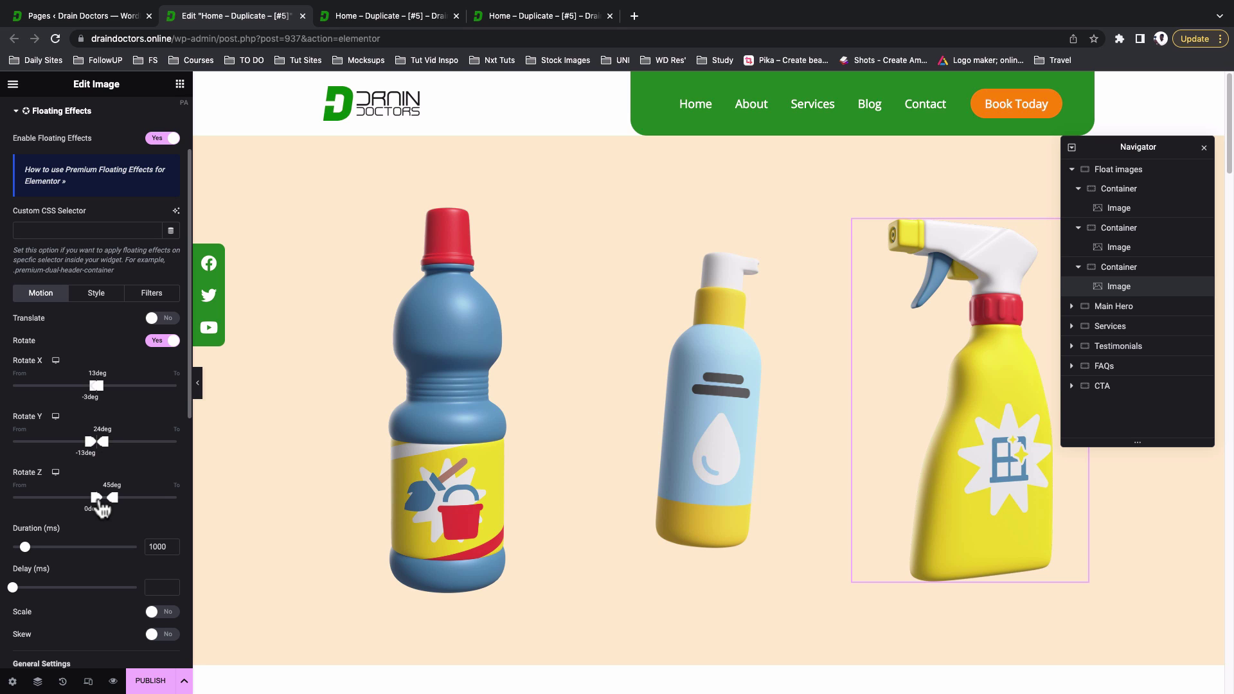
mouse_move(97, 503)
mouse_down()
mouse_move(75, 502)
mouse_move(93, 505)
mouse_up()
drag(114, 504, 112, 504)
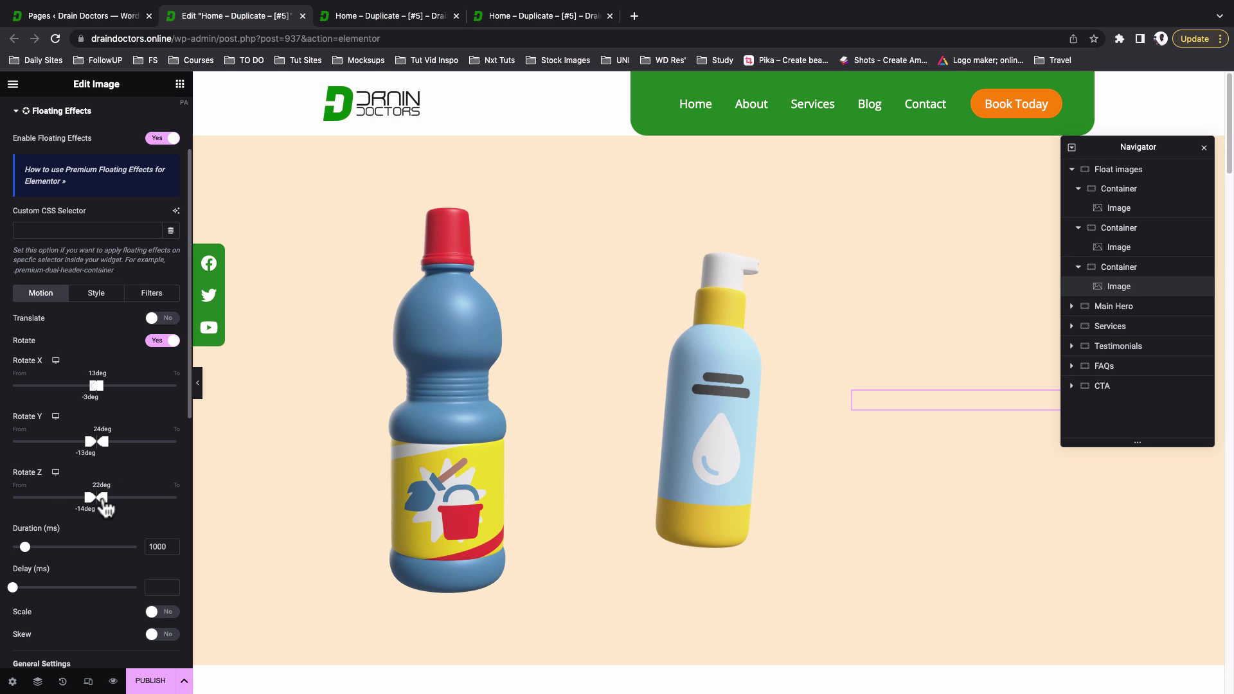
drag(106, 508, 98, 504)
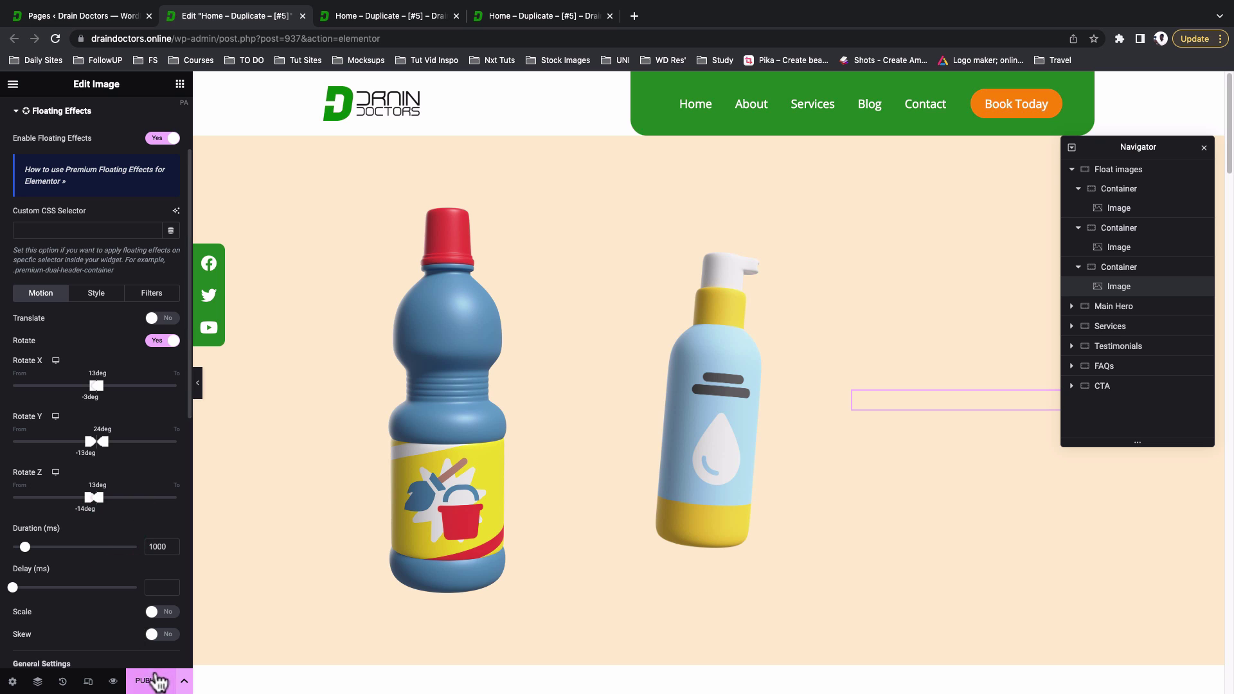
- Save the draft and compare all three bottles' animations in the preview with the reloaded reference page
click(184, 682)
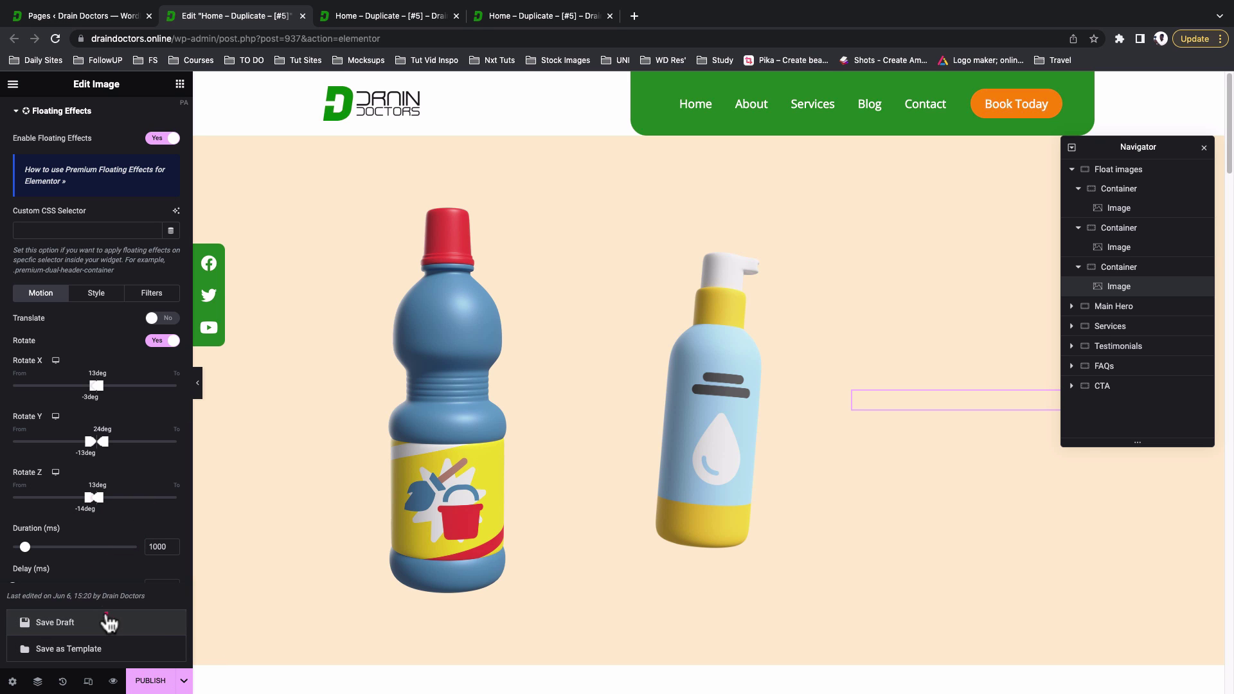
click(356, 14)
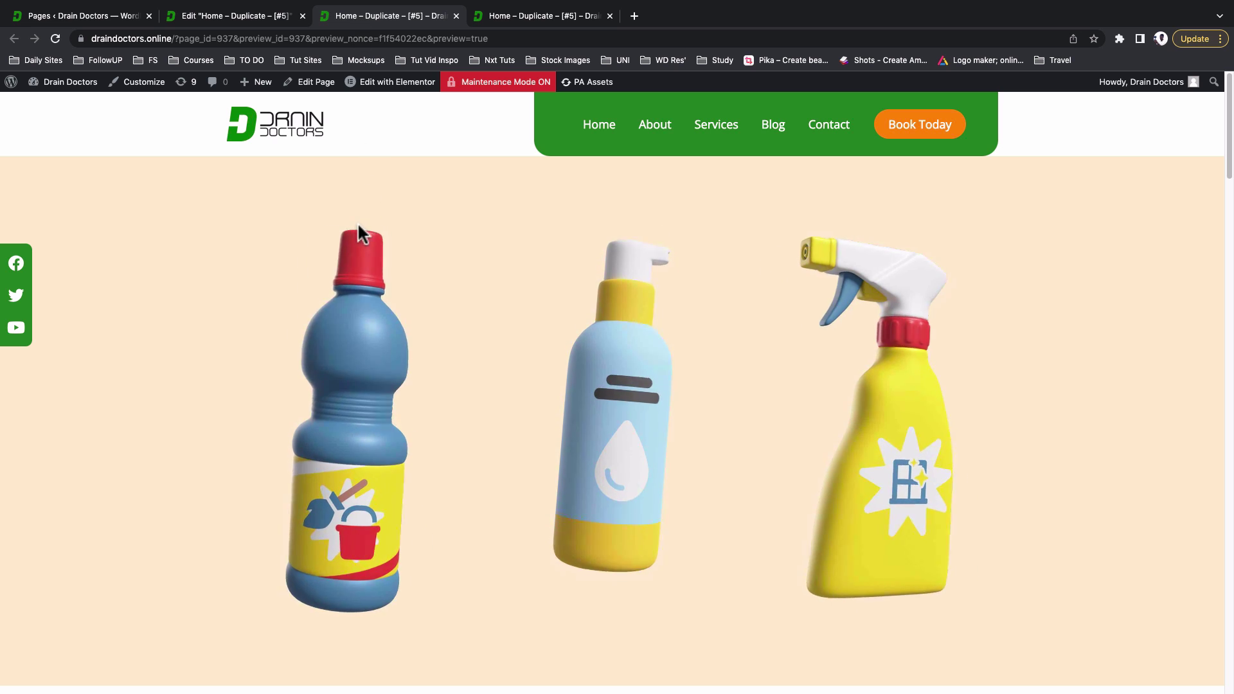
click(509, 18)
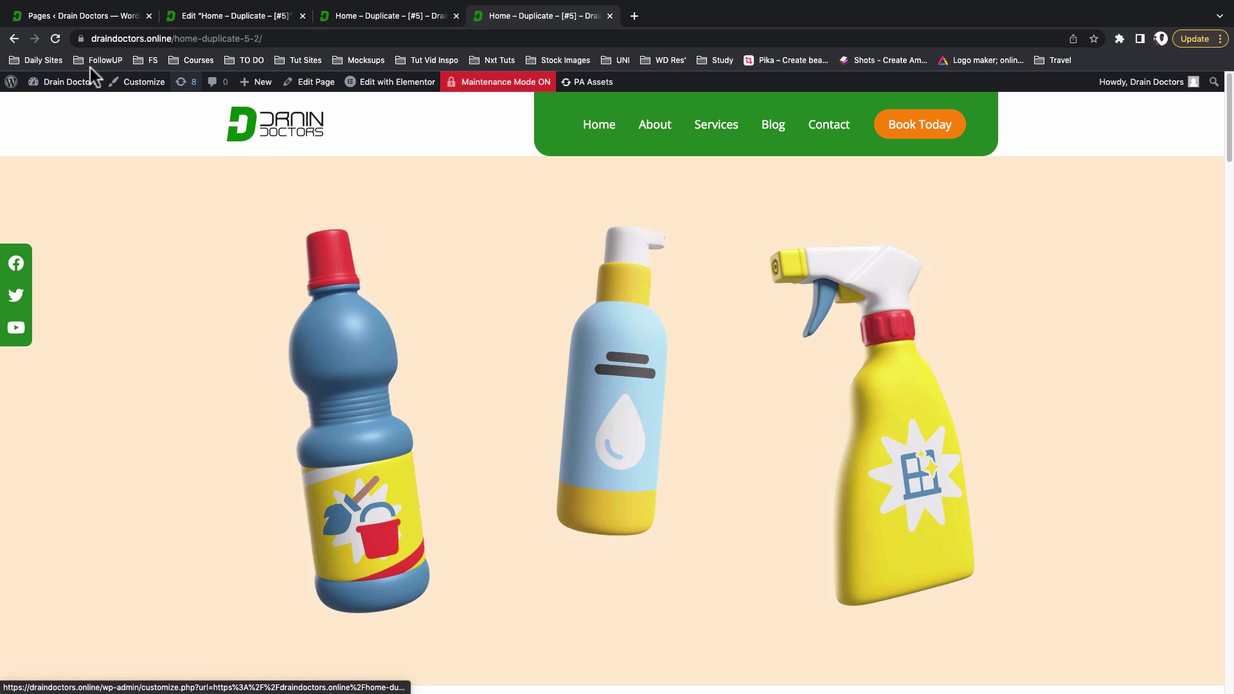
click(54, 39)
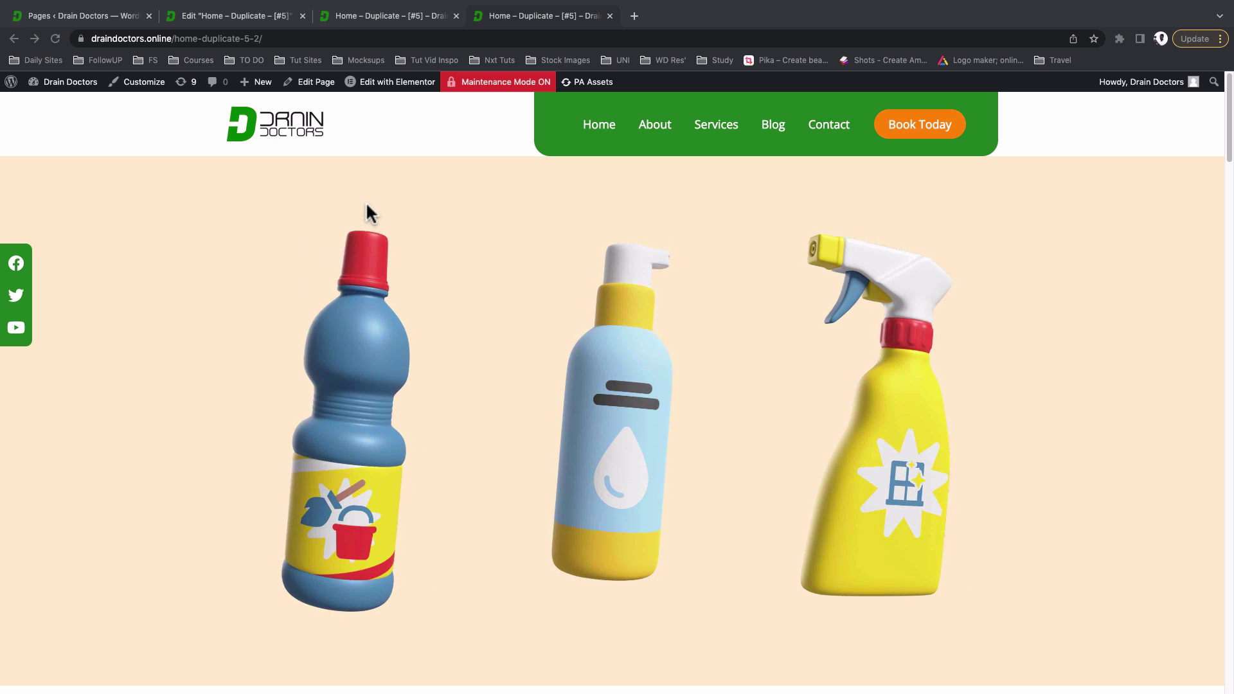
- Return to the Elementor editor and set the blue bottle image's entrance animation to Fade In Up
click(245, 16)
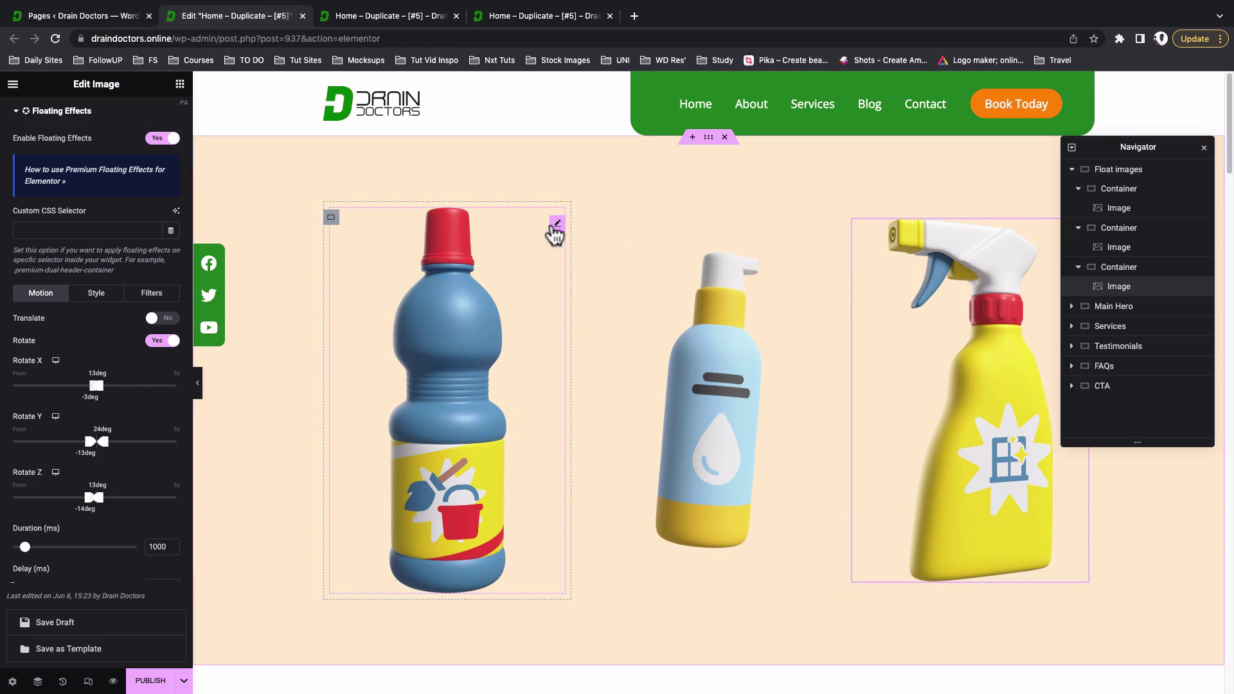
click(556, 228)
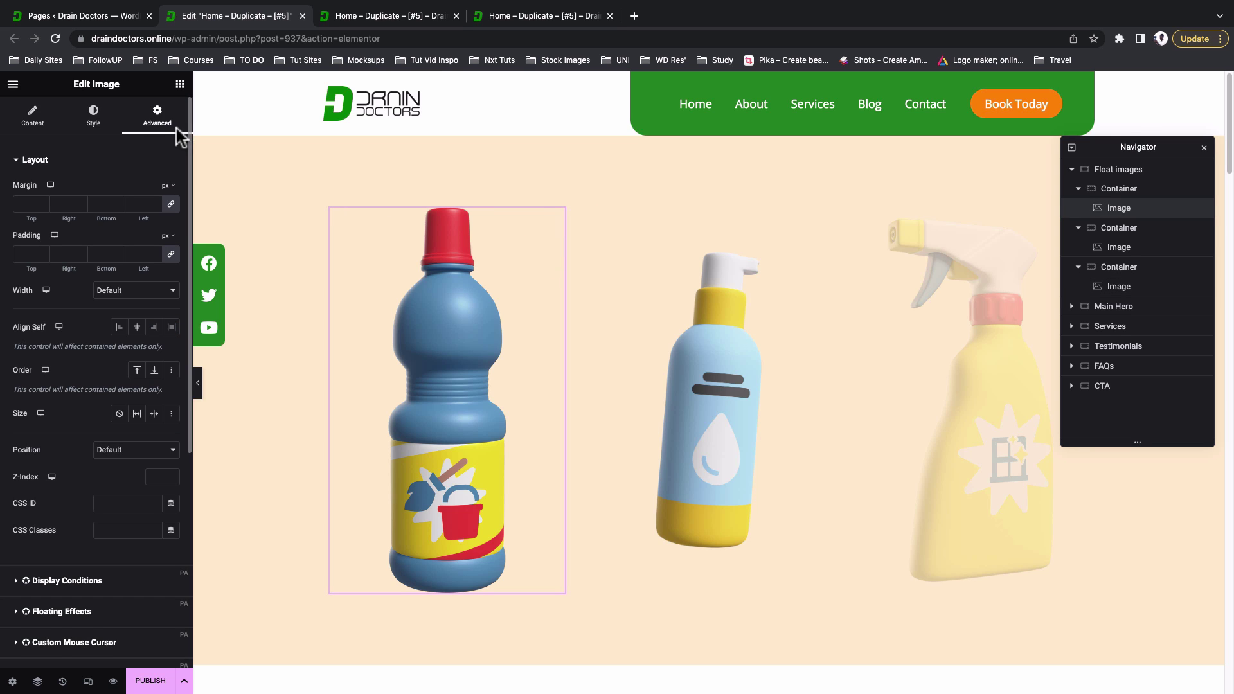
scroll(165, 352, down, 4)
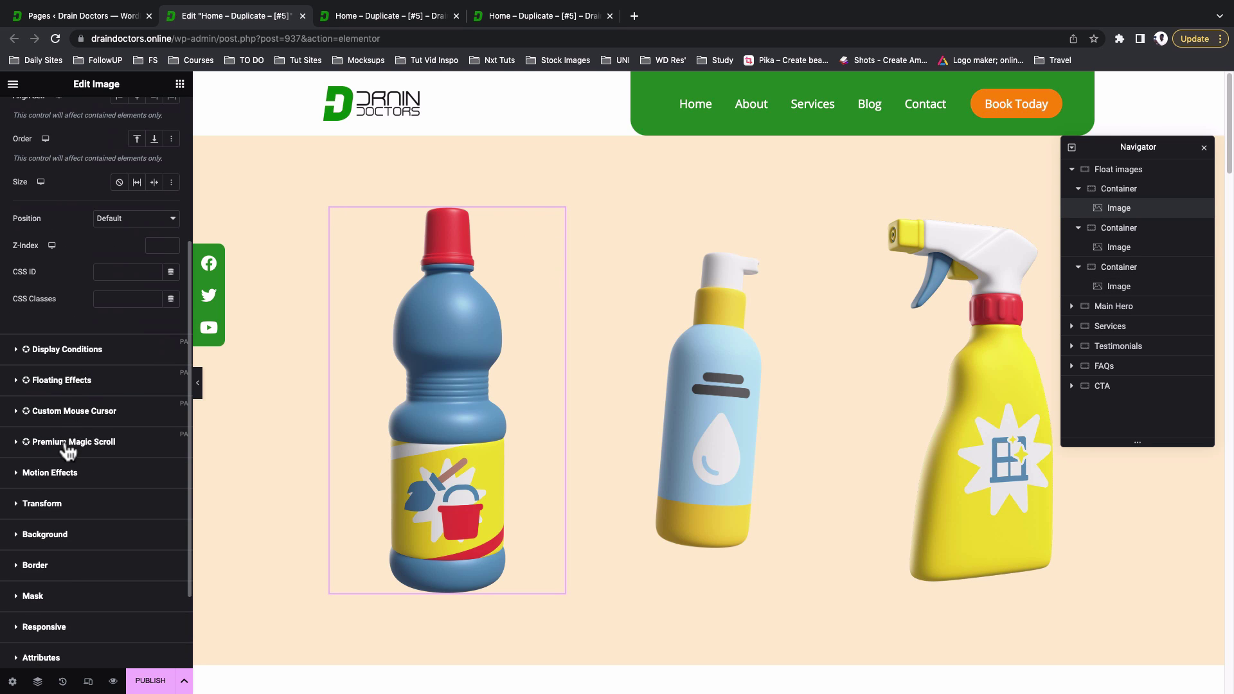
click(66, 477)
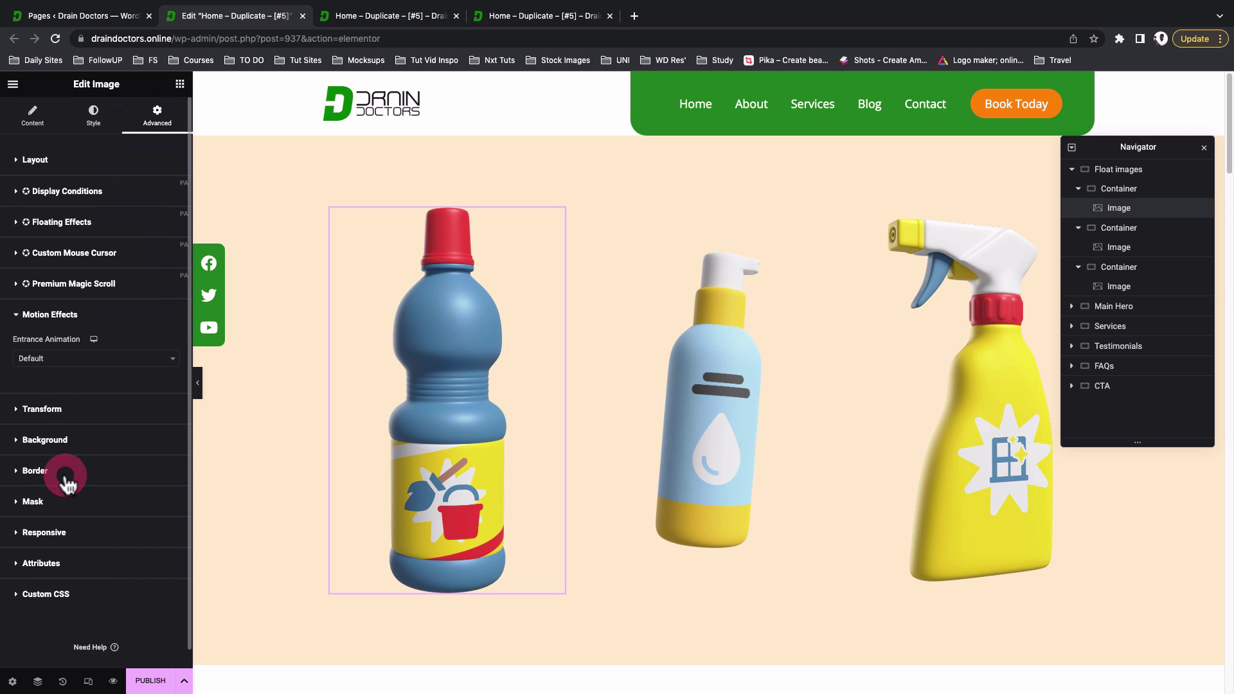
click(67, 366)
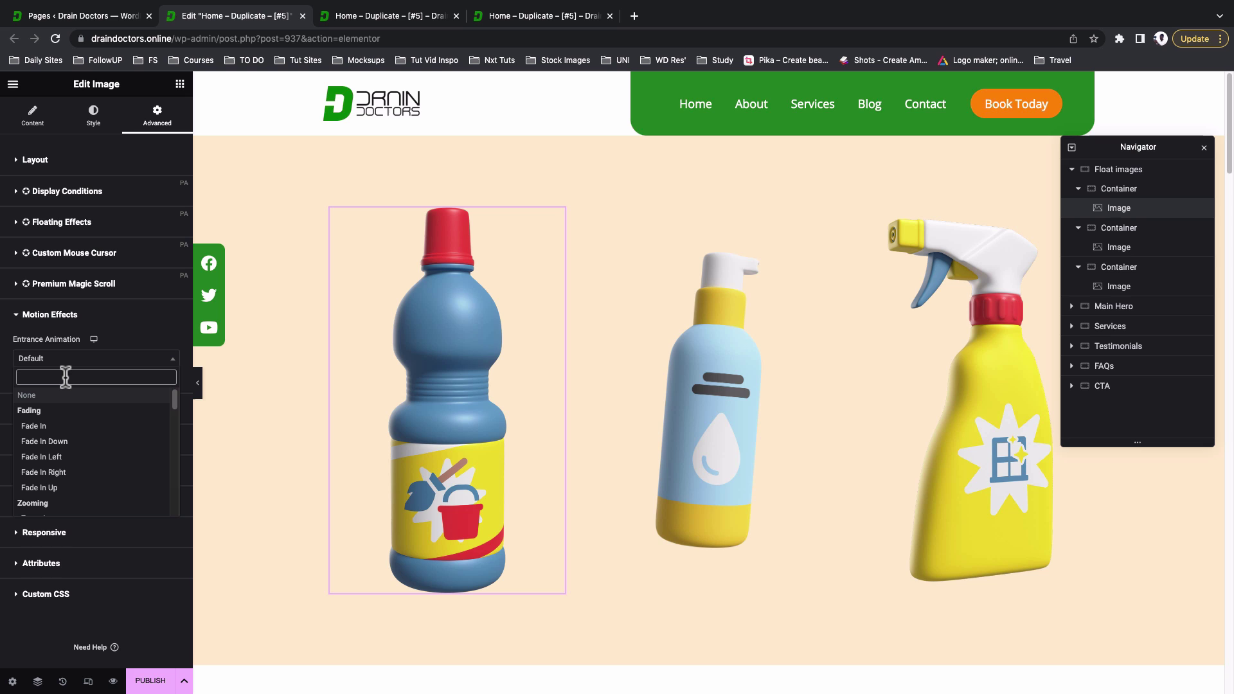
text(fad)
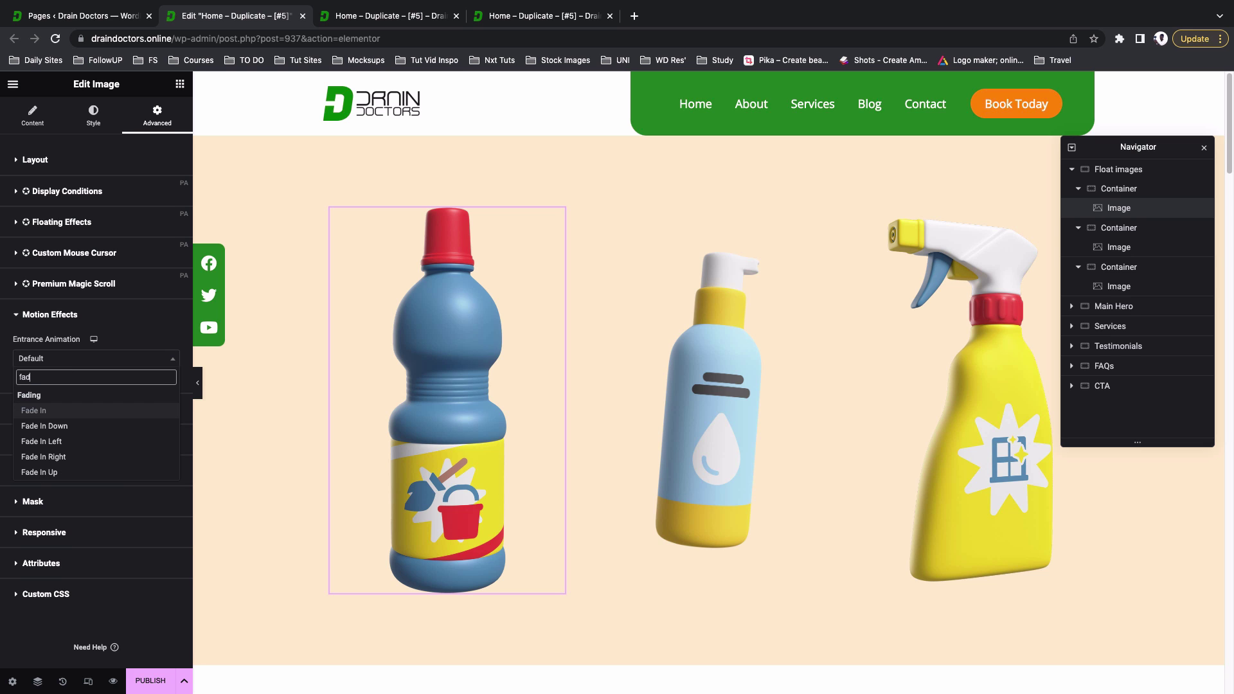
click(66, 474)
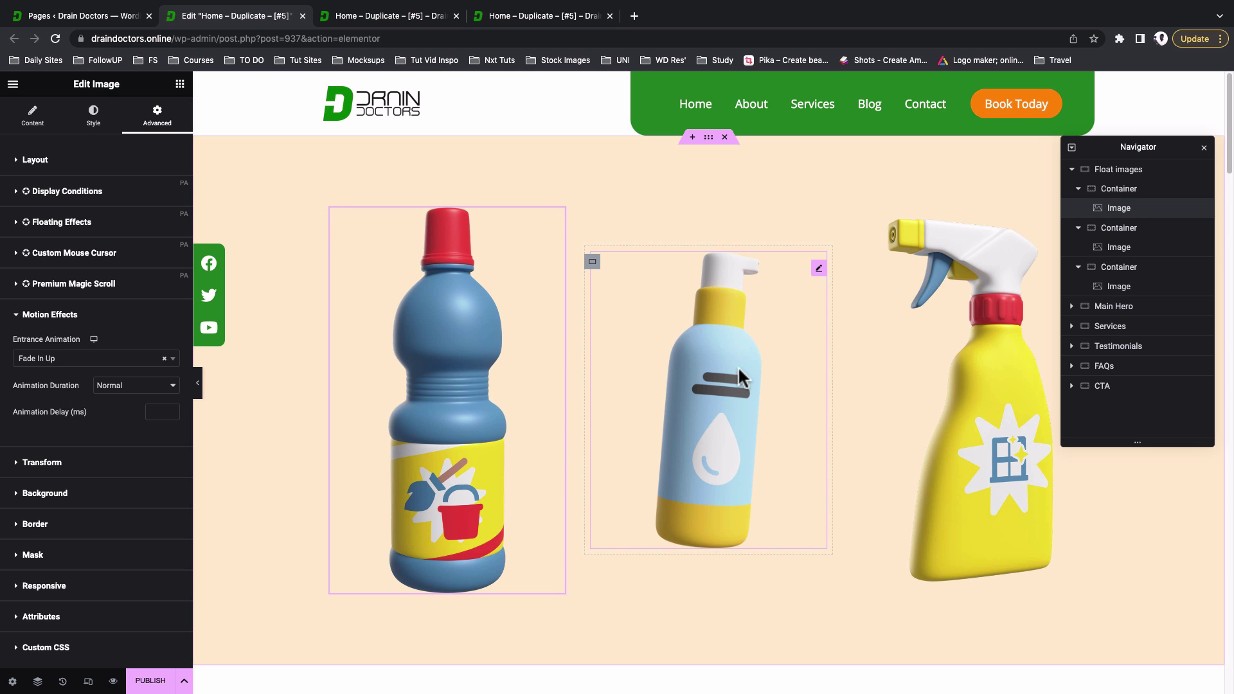
- Set the entrance animation of the pump bottle image in the second nested container to Fade In
click(818, 269)
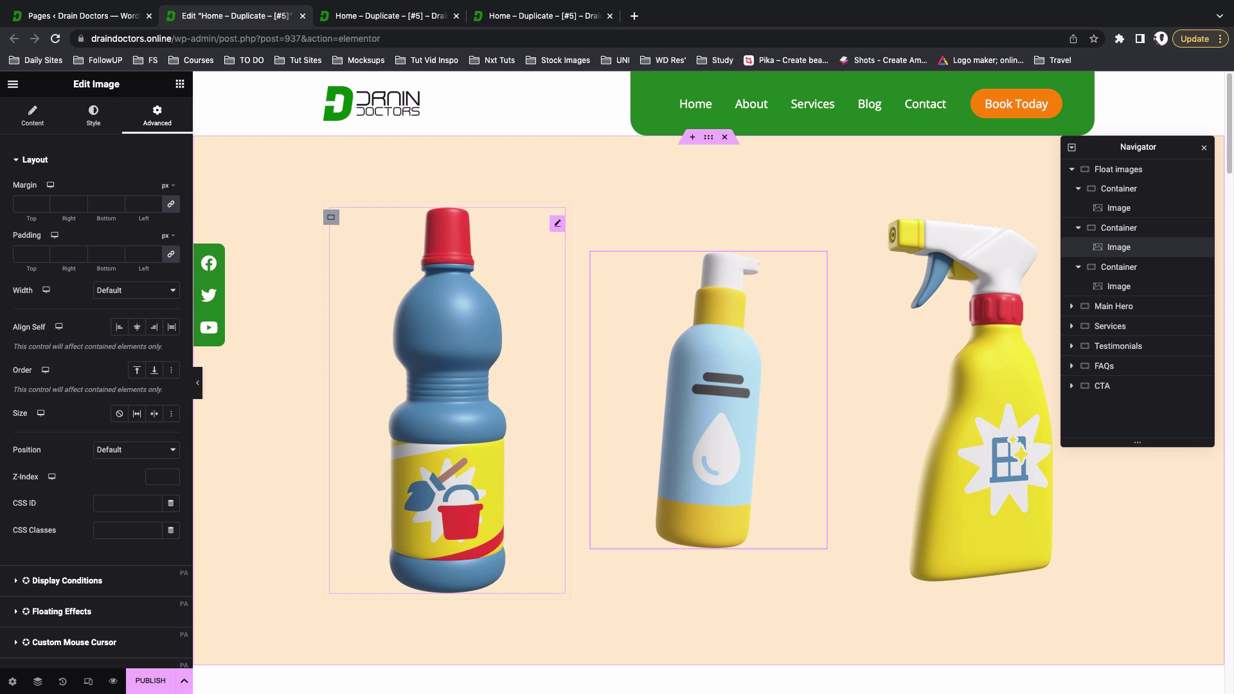
scroll(66, 450, down, 5)
click(67, 498)
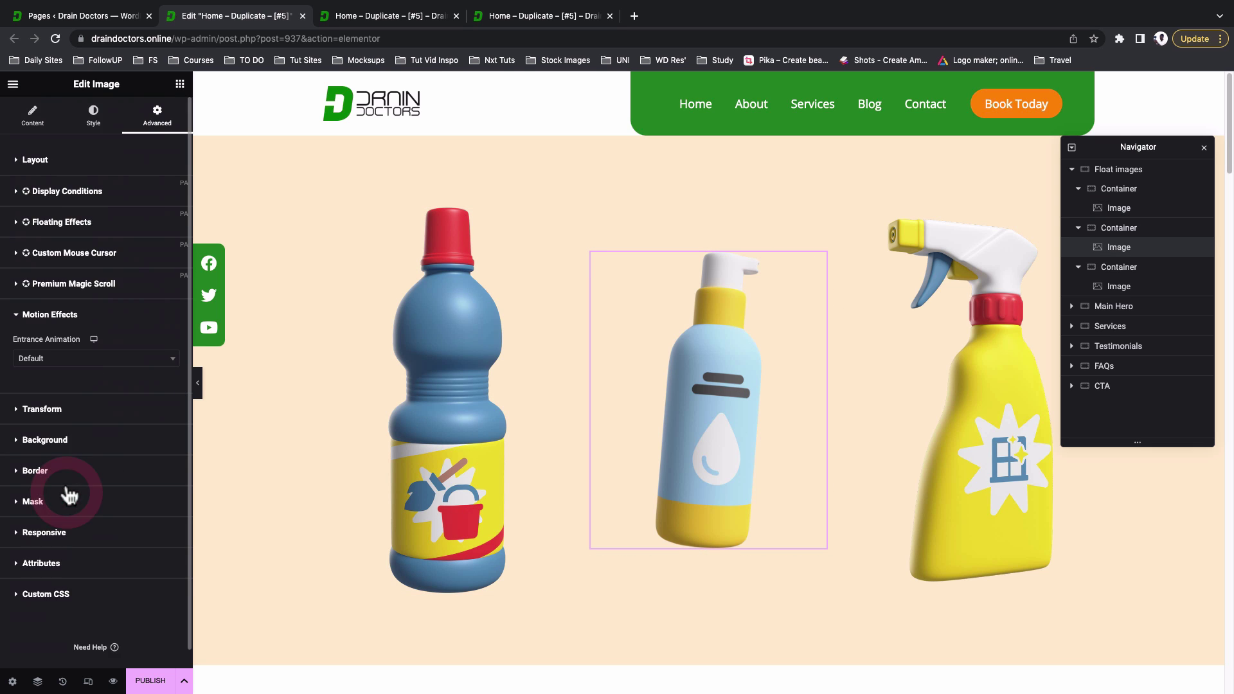
click(89, 364)
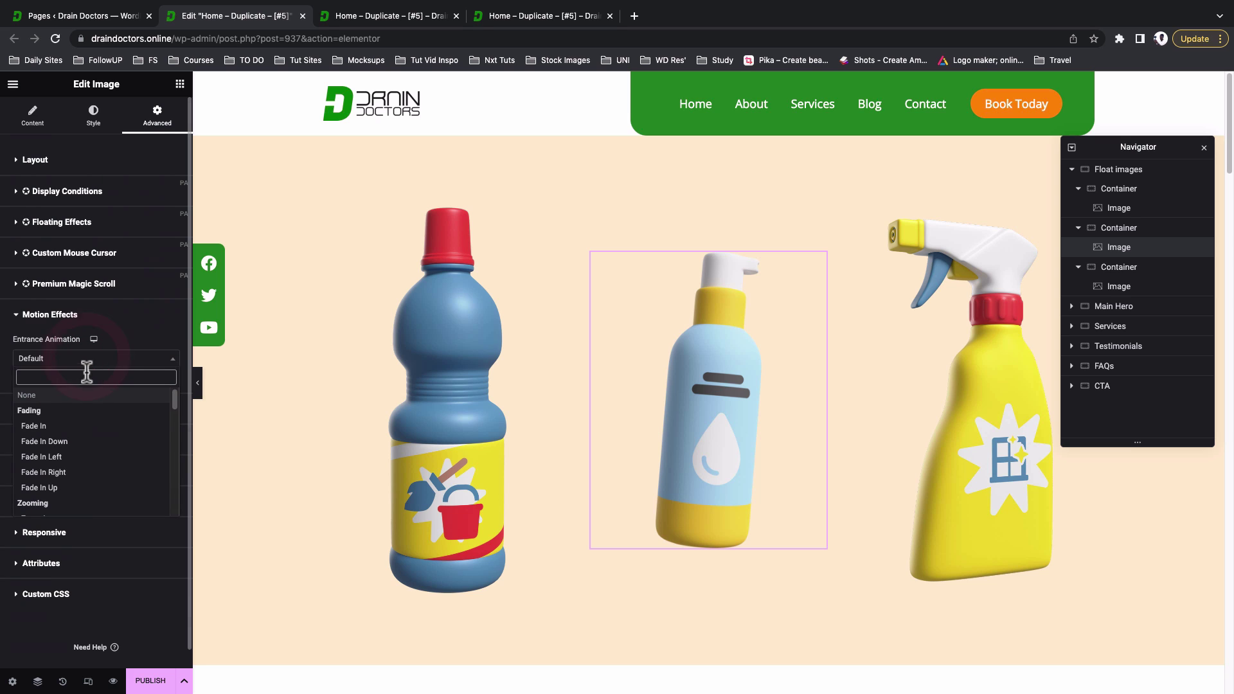
click(82, 427)
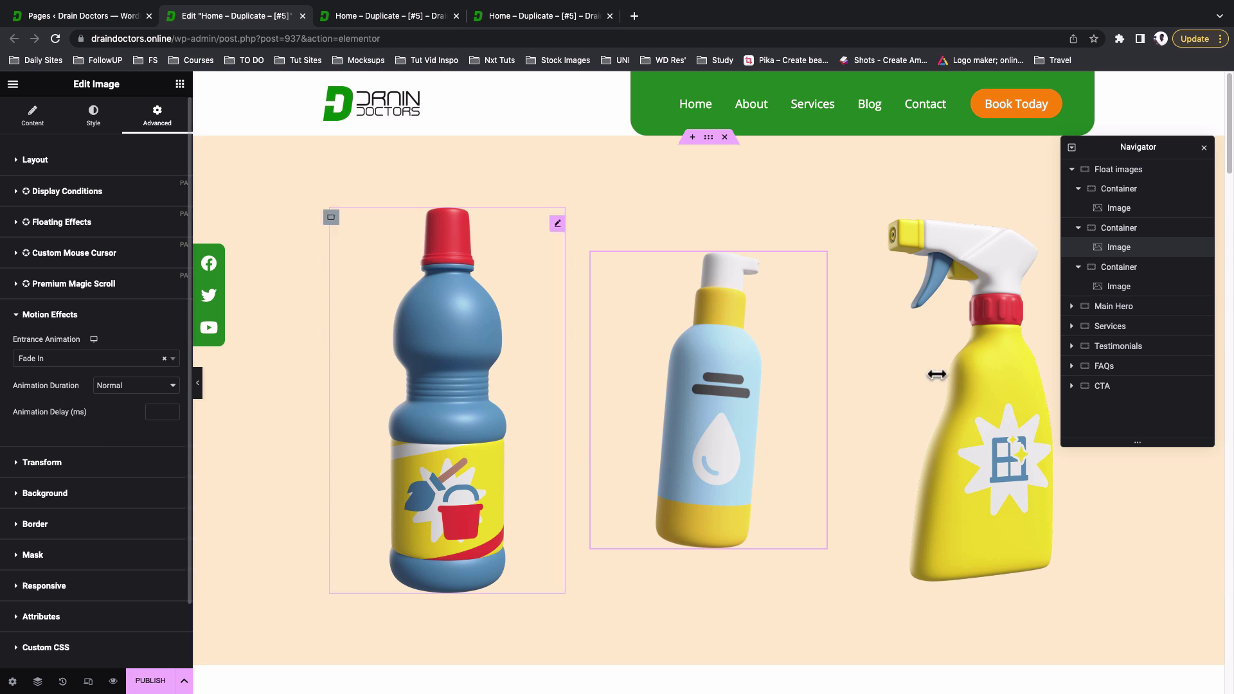
- Set the entrance animation of the yellow spray bottle image to Fade In Up
click(1031, 230)
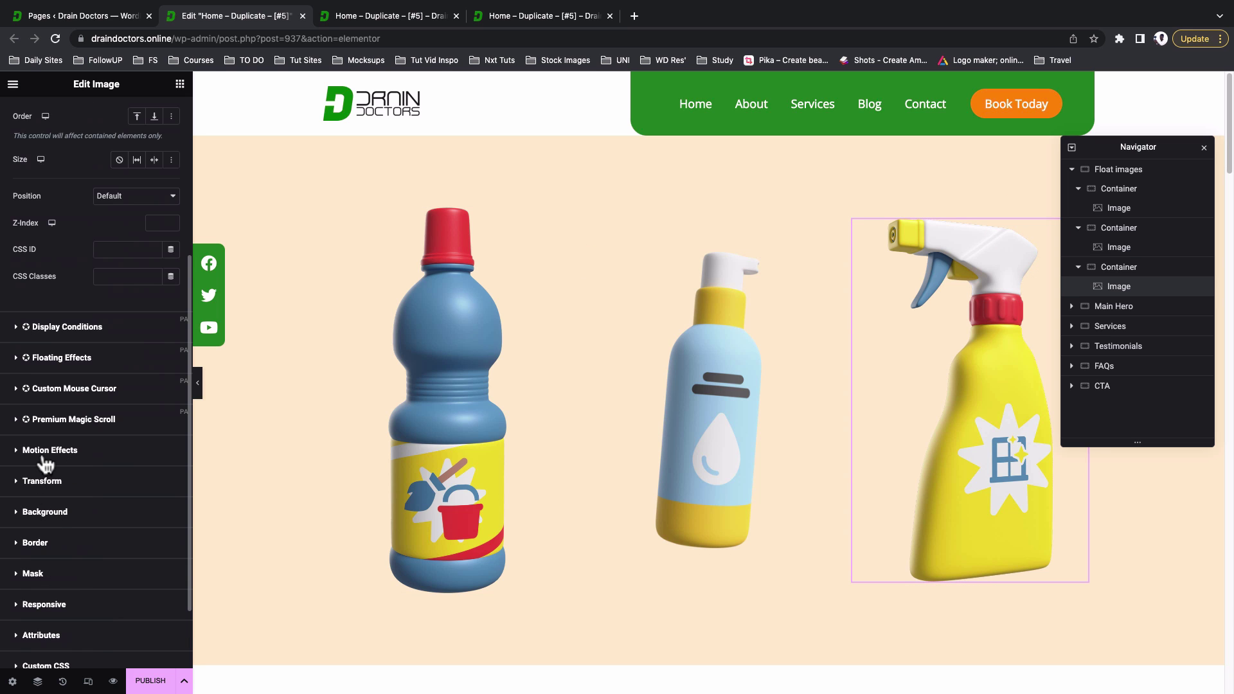
click(43, 453)
click(64, 360)
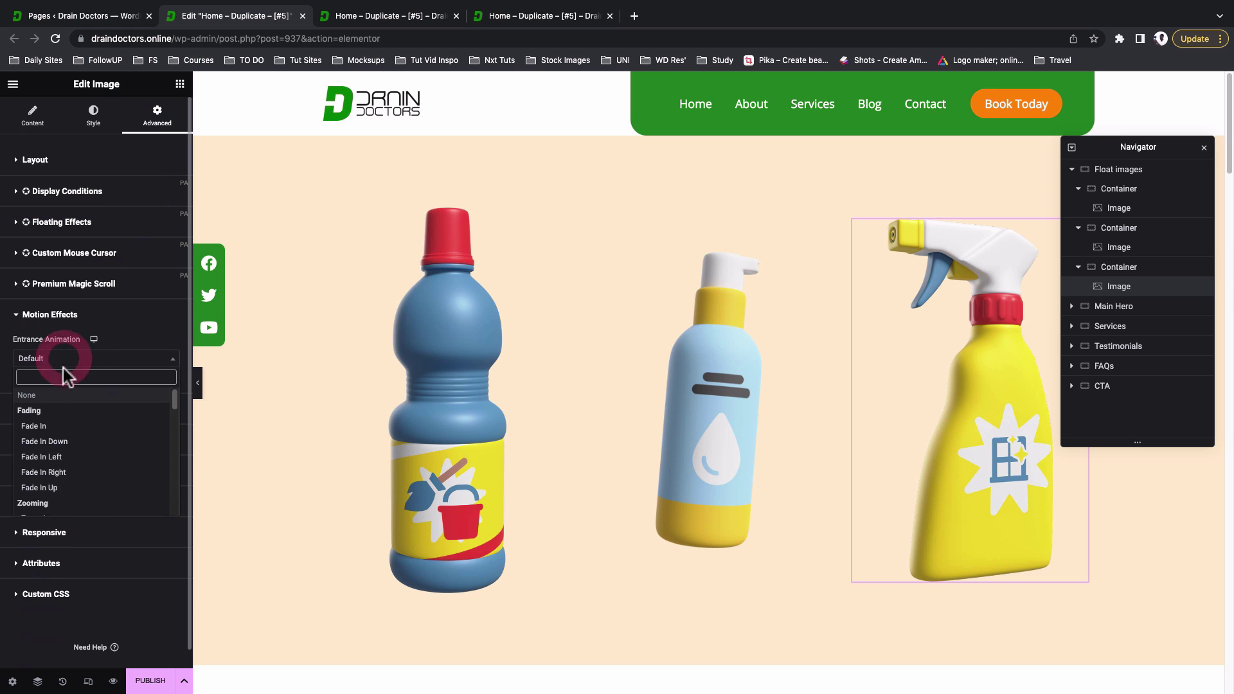
click(59, 495)
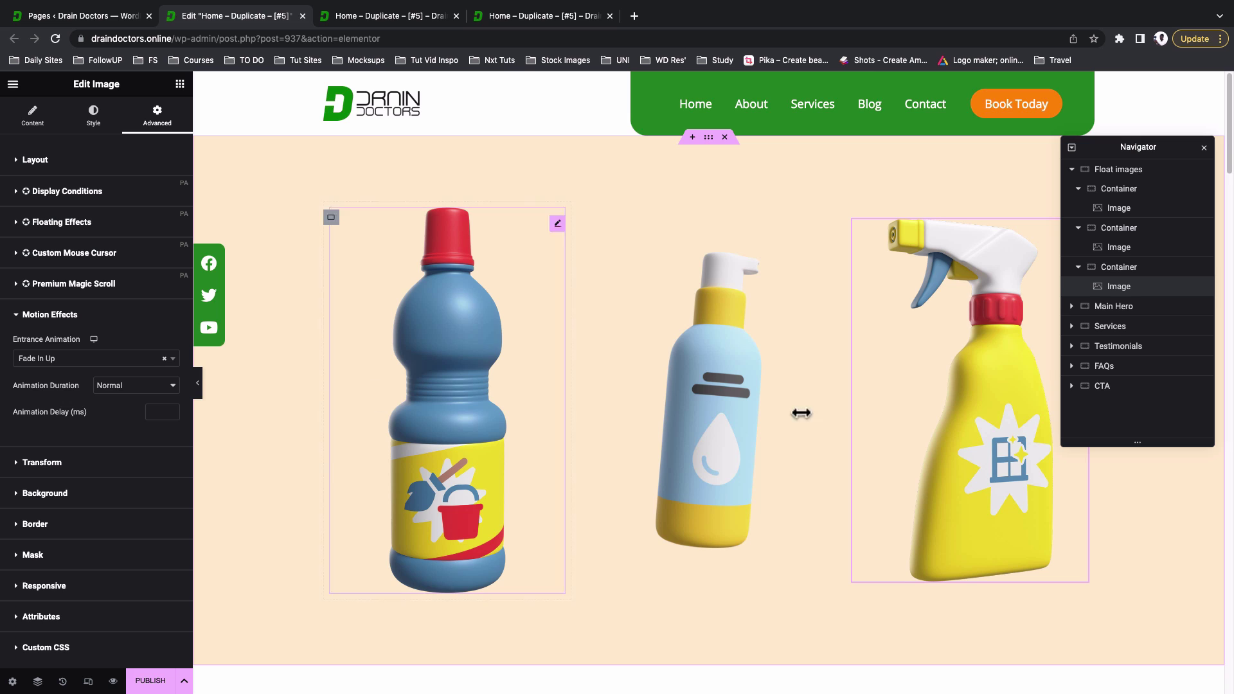
- Save the page as a draft and view the animated bottles in the preview
click(183, 680)
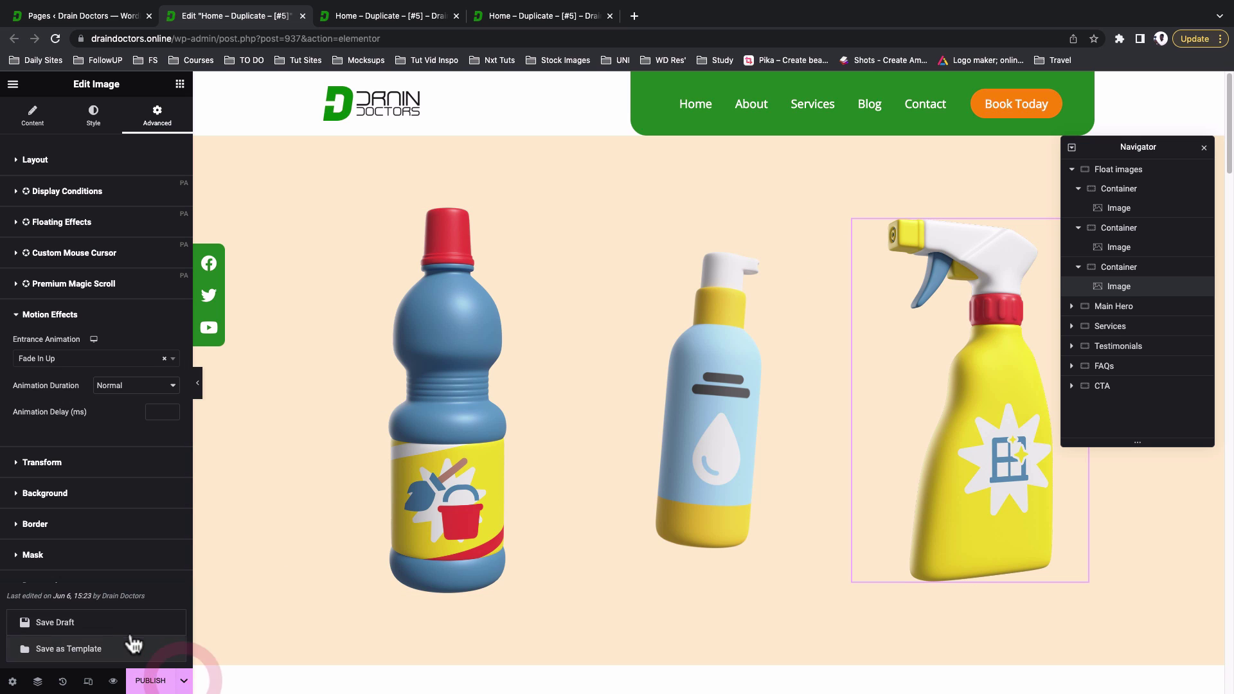
click(119, 624)
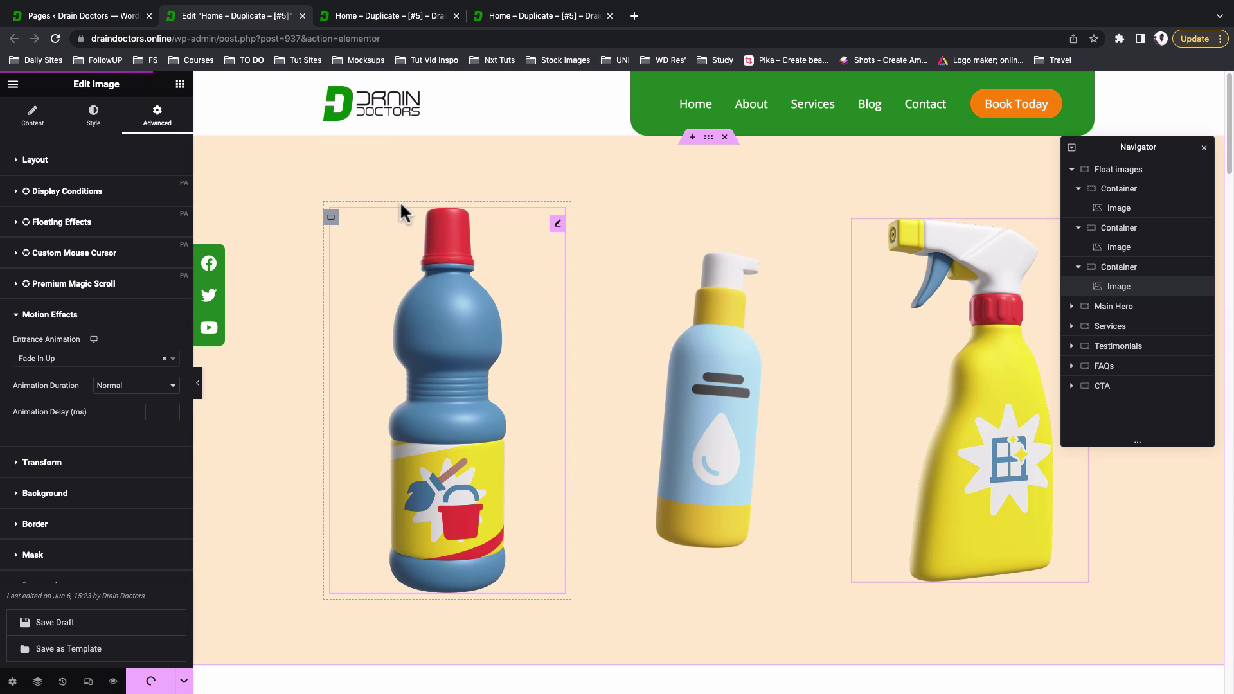
click(372, 14)
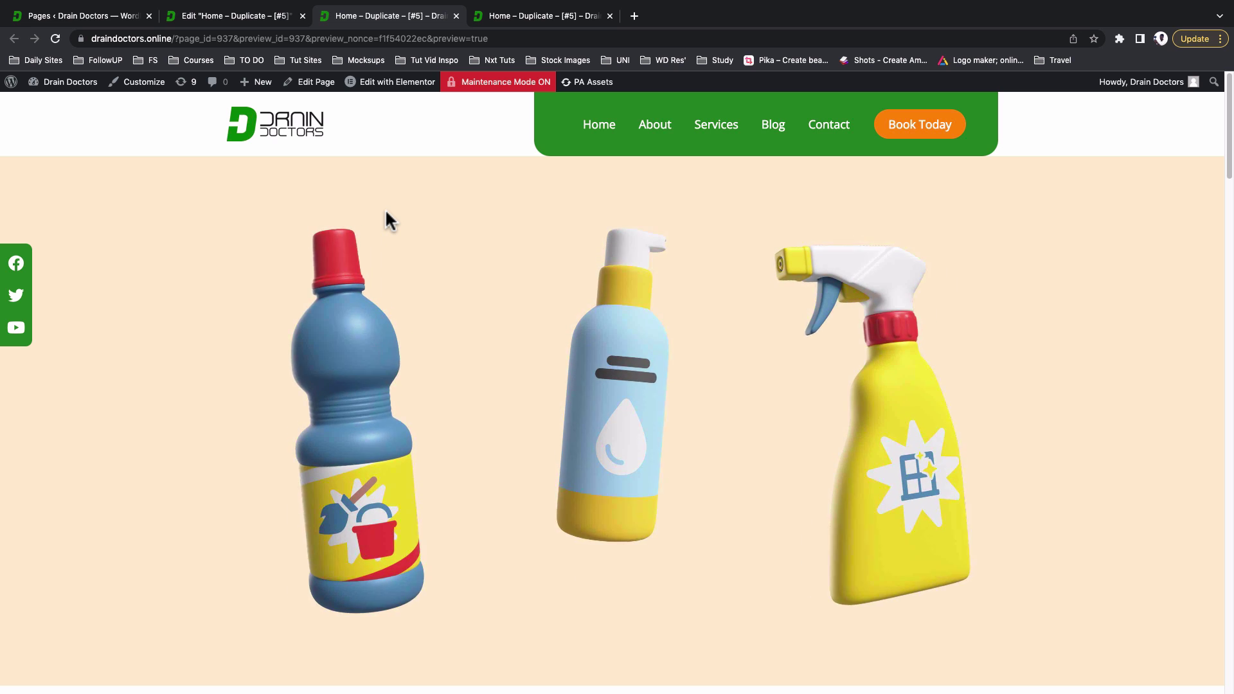
- Examine how the bottles in the reference page's Main Hero section react to scrolling down and up
key(ctrl+Tab)
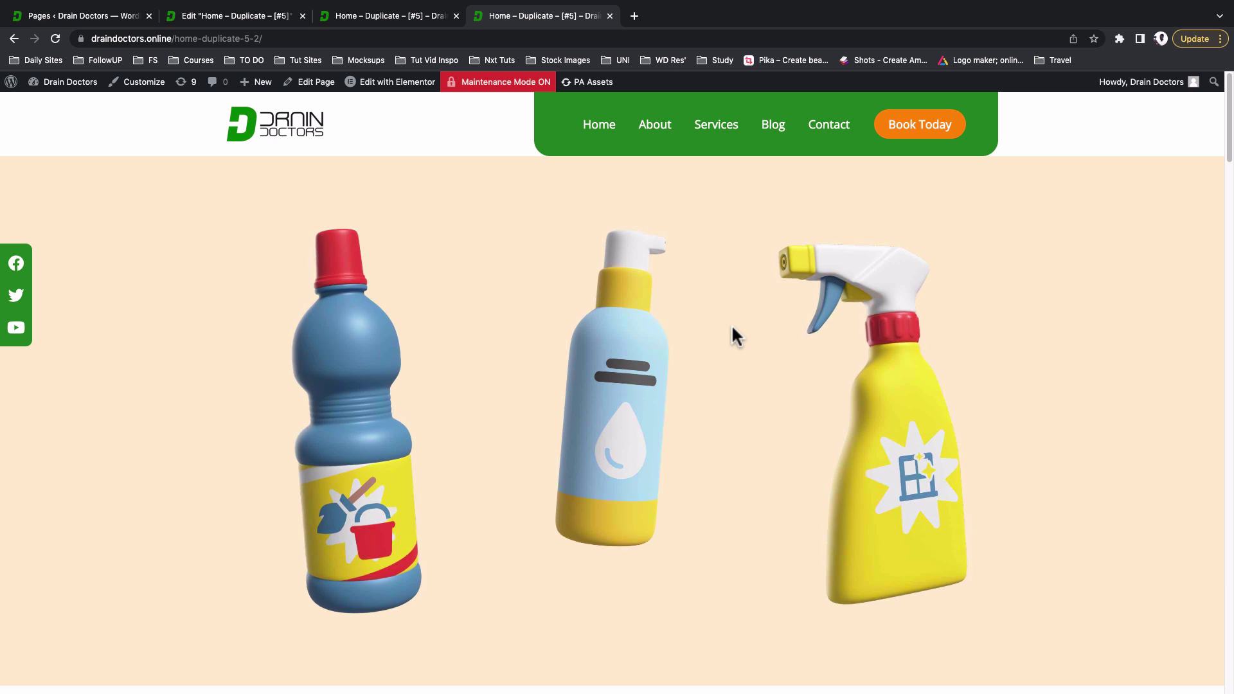
scroll(731, 324, down, 8)
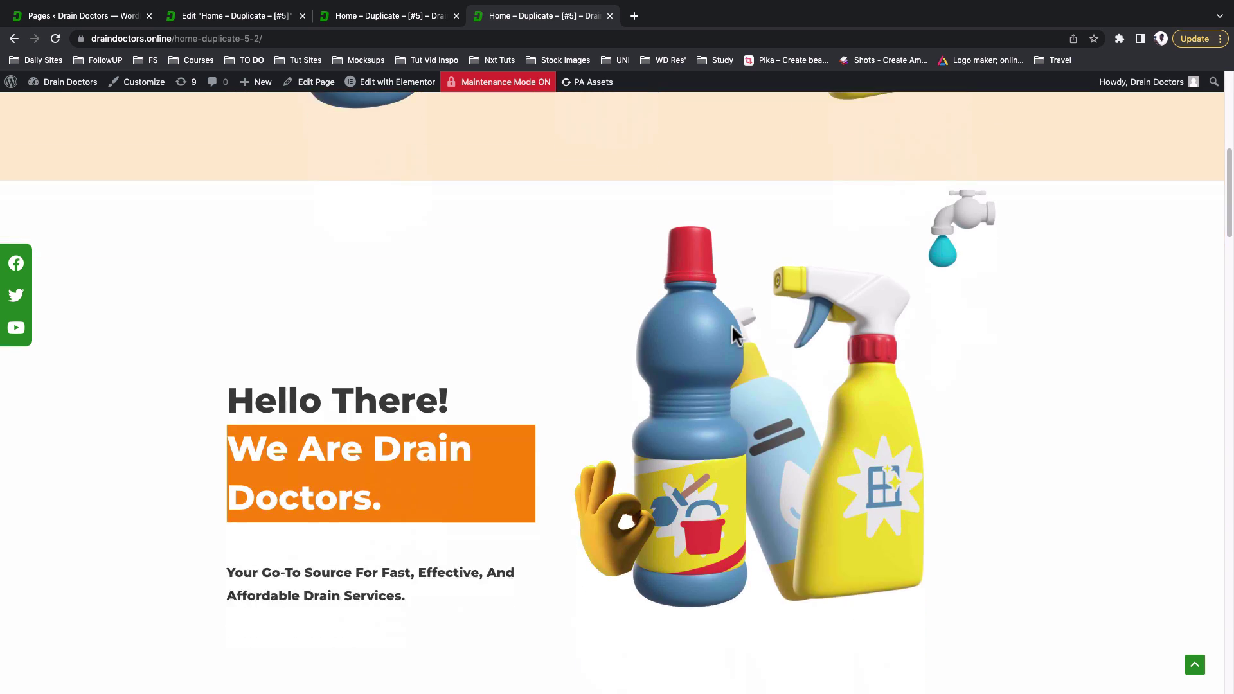
scroll(732, 324, down, 2)
scroll(731, 325, up, 2)
scroll(731, 325, down, 1)
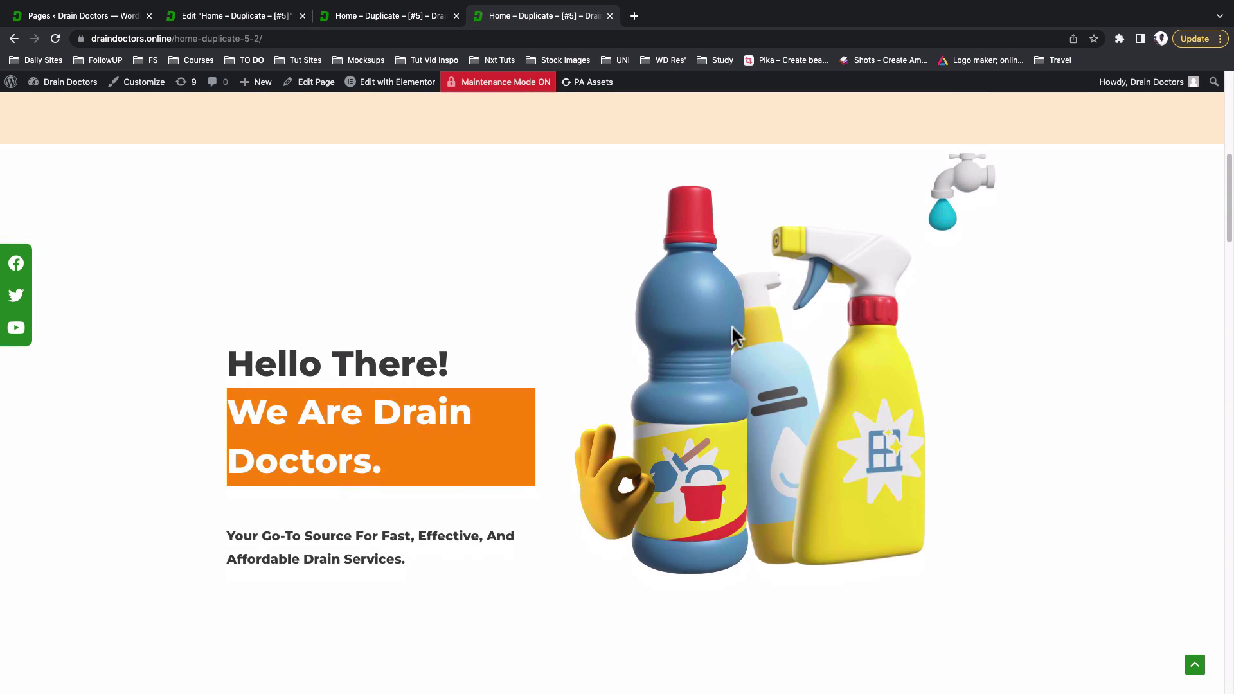
scroll(732, 325, down, 2)
scroll(732, 326, up, 2)
- Open the Image Layers widget in the first Main Hero's second container and inspect its layers' scroll behaviour
key(super+2)
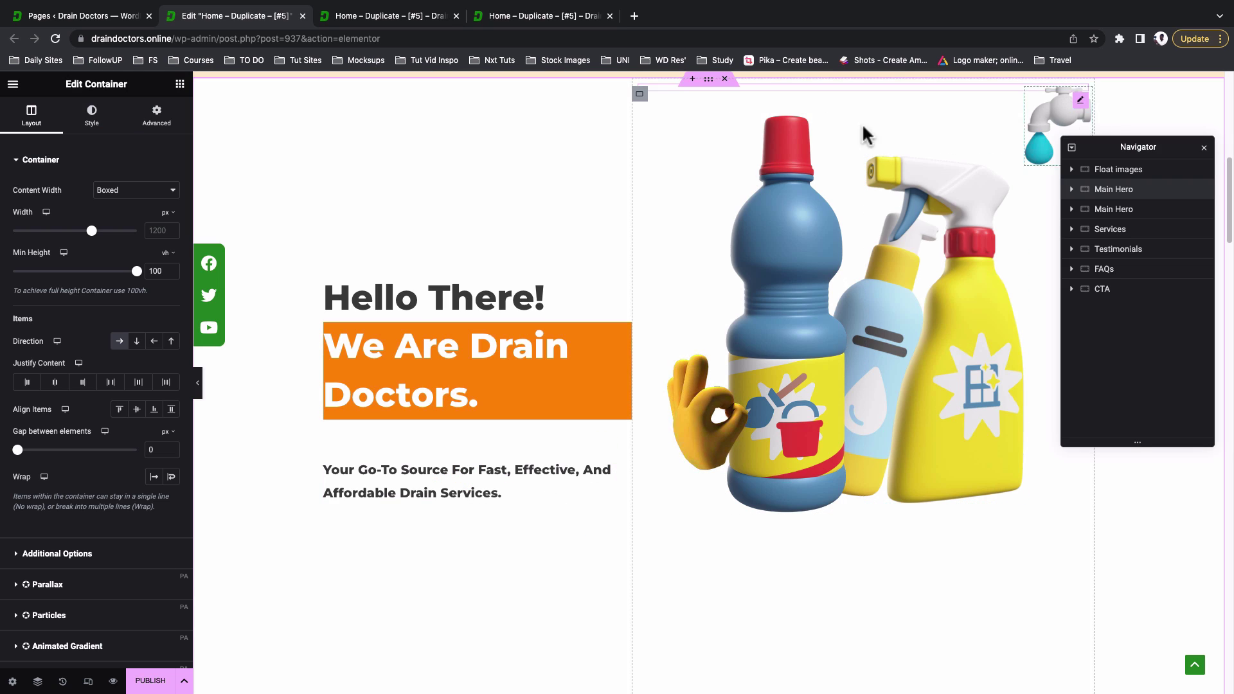
click(1071, 190)
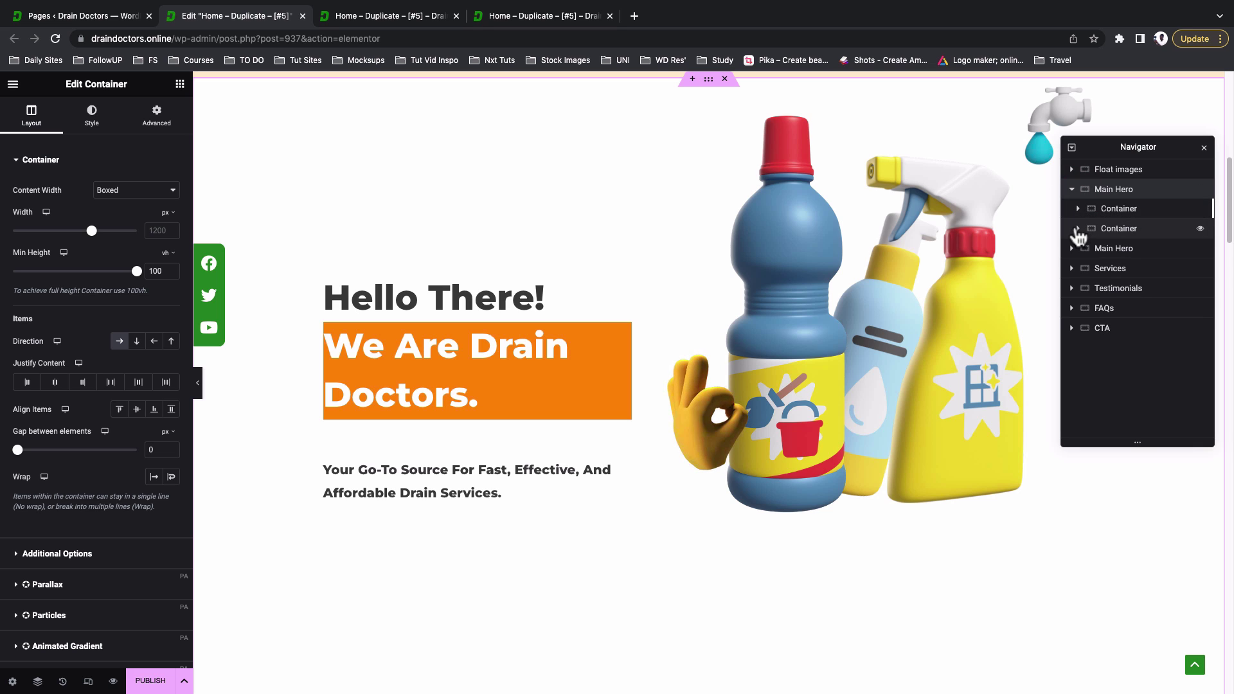
click(1077, 230)
click(1106, 250)
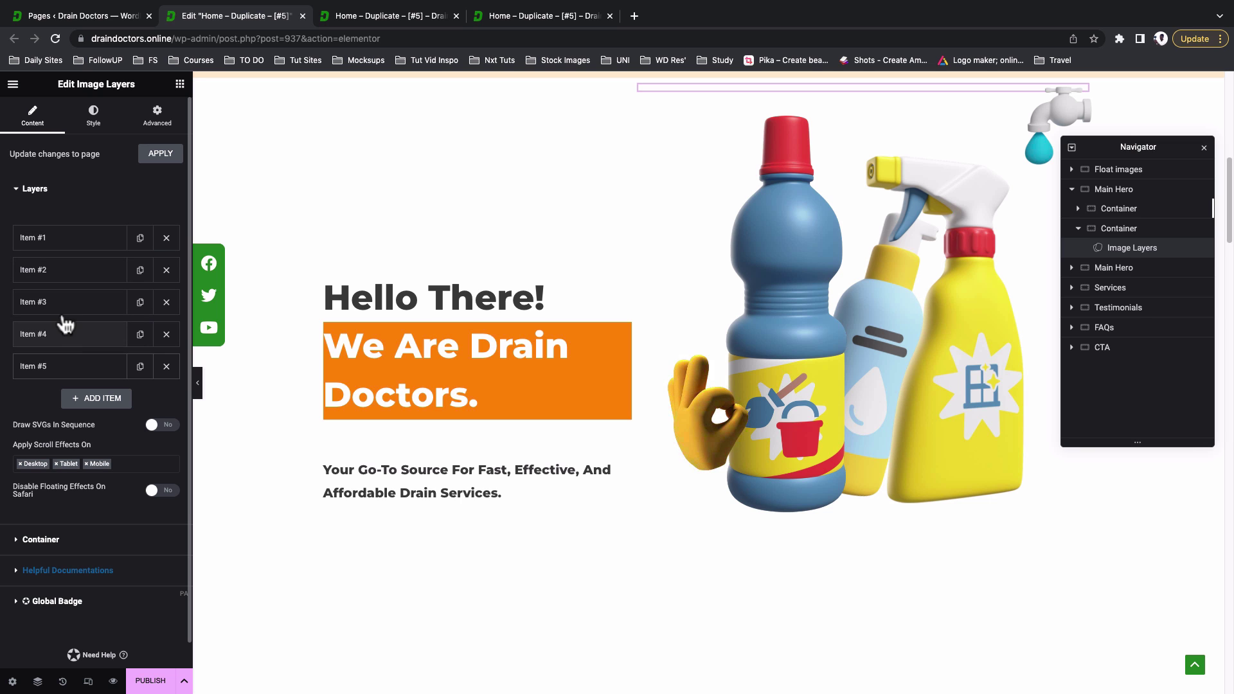
scroll(859, 329, down, 2)
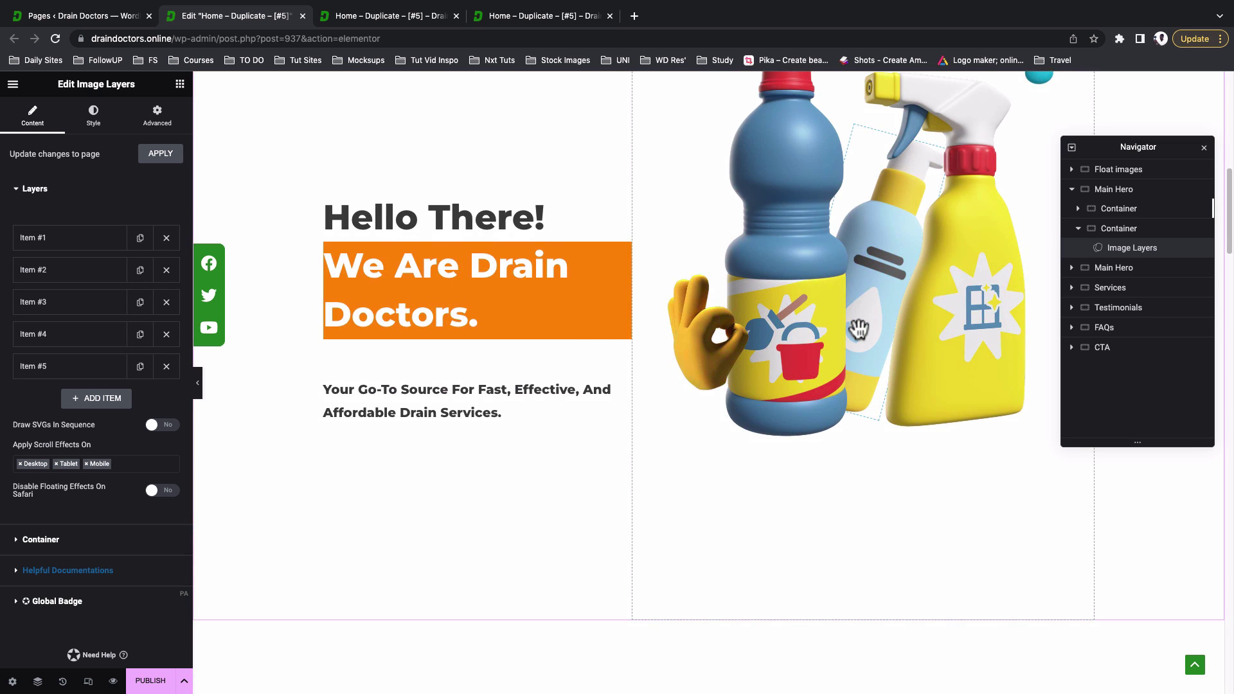
scroll(858, 329, up, 3)
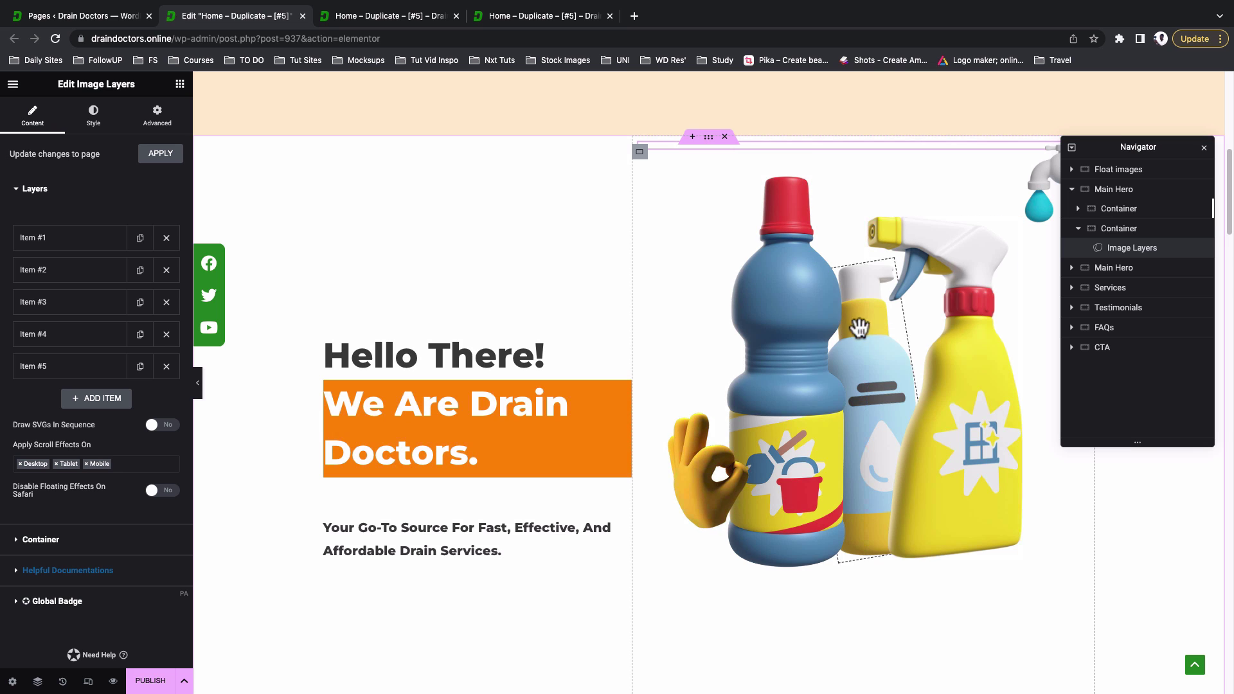
scroll(865, 322, down, 1)
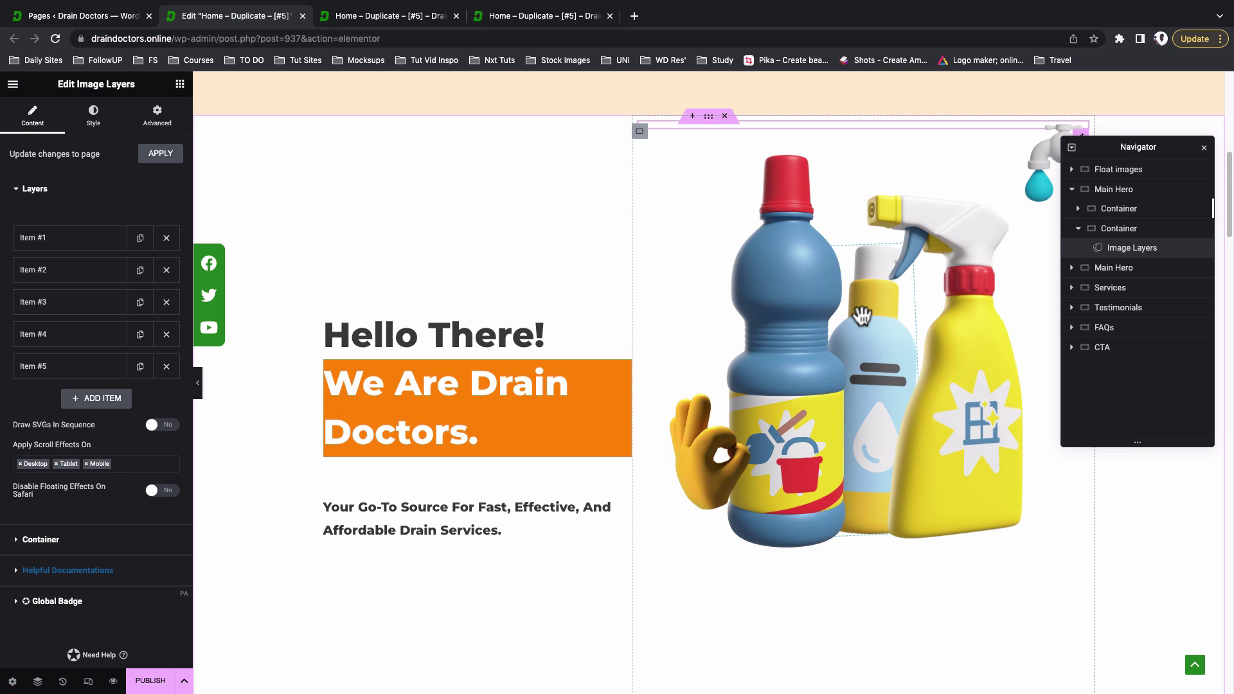
- Review the animation settings of layer Item #2, the pump bottle, against its rotate and scale scroll effects on the canvas
click(86, 273)
mouse_move(73, 411)
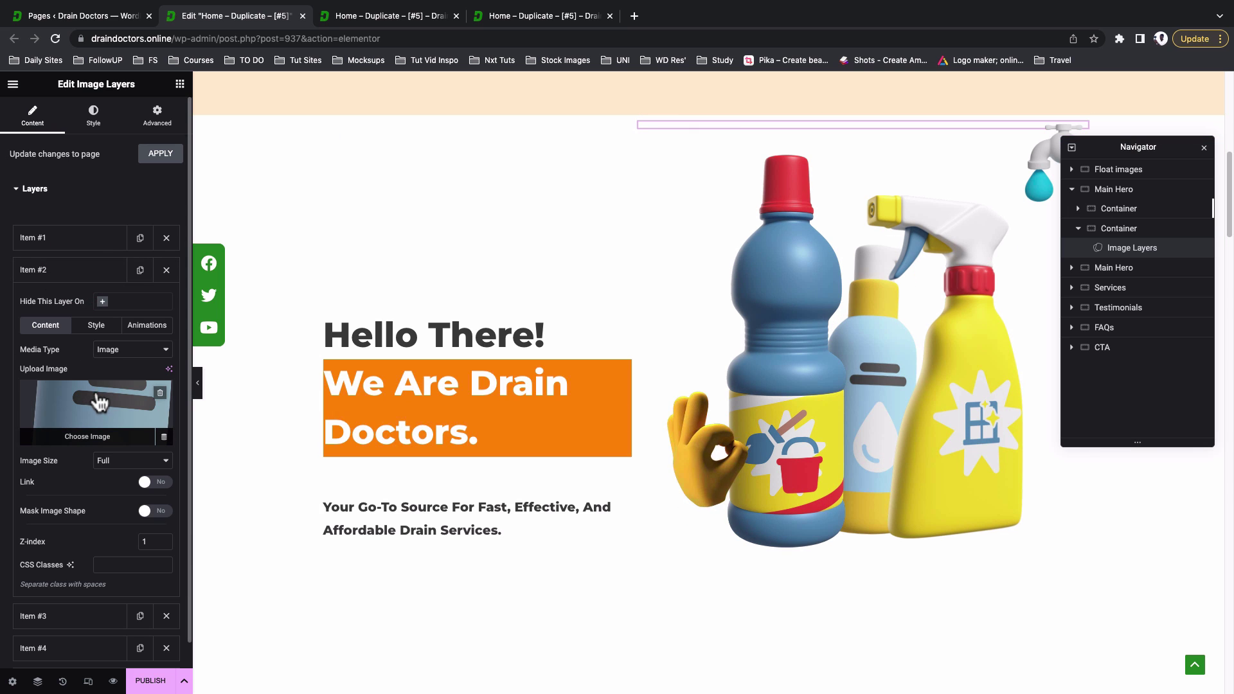
click(148, 326)
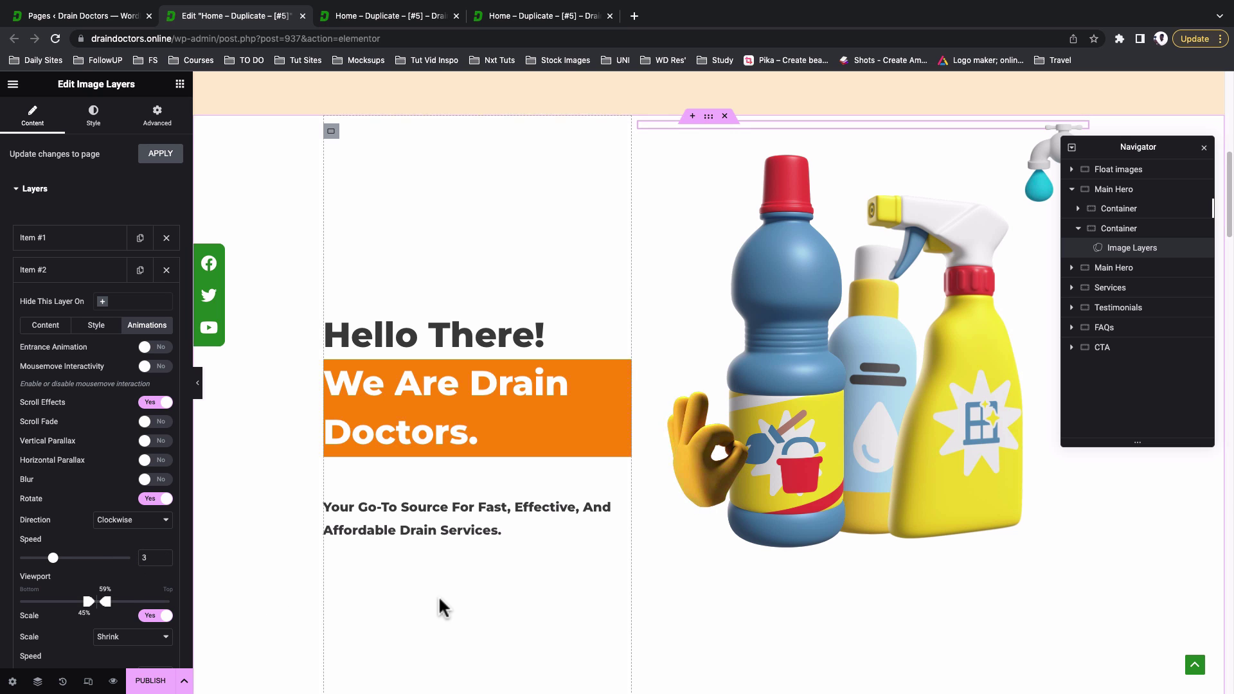
scroll(499, 598, up, 1)
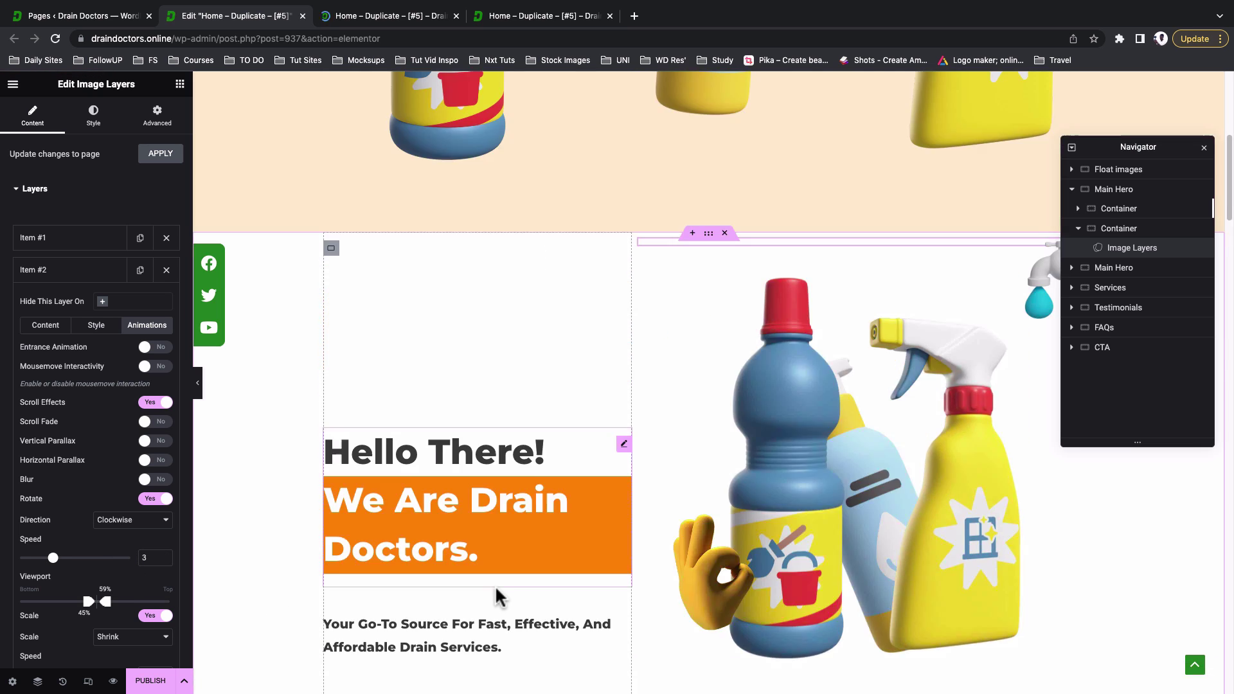
scroll(499, 598, down, 3)
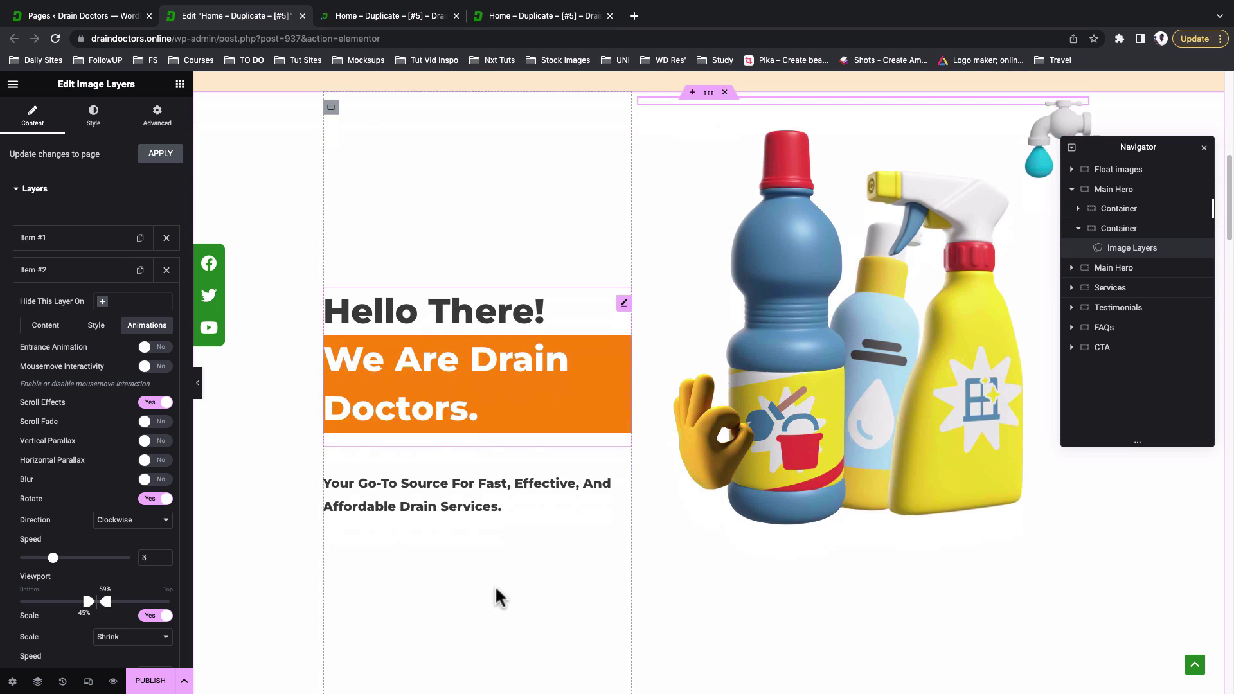
scroll(498, 598, up, 4)
scroll(835, 380, down, 4)
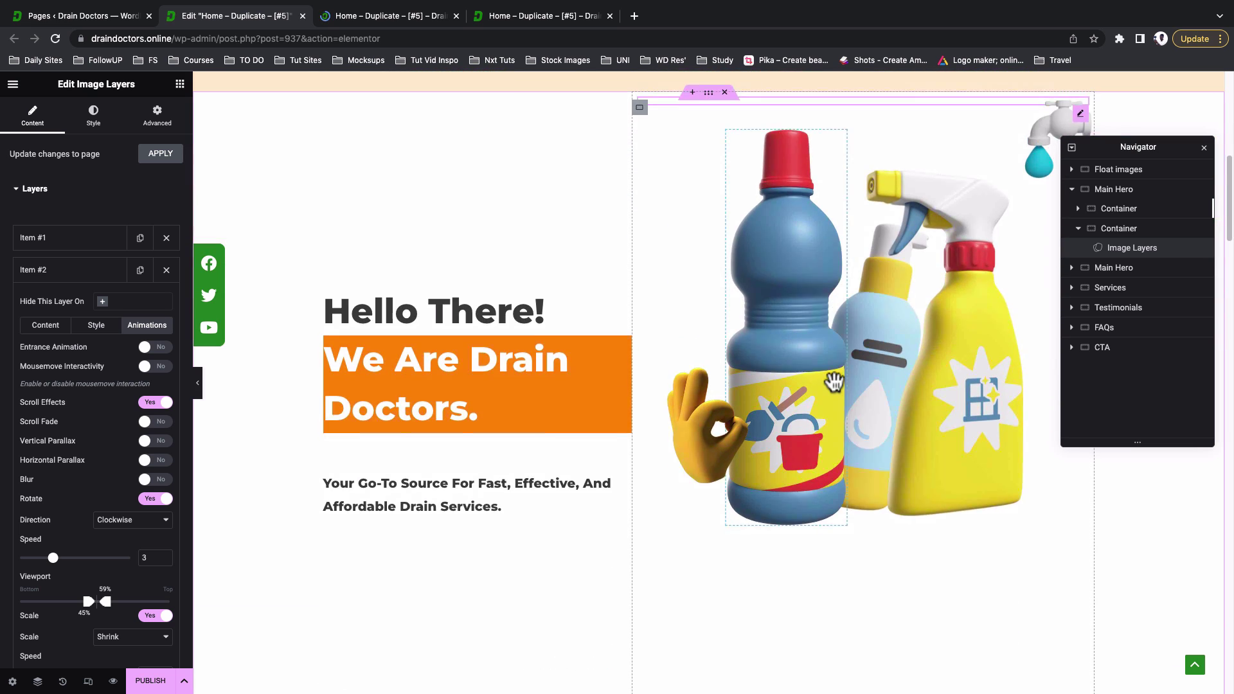
scroll(849, 359, up, 1)
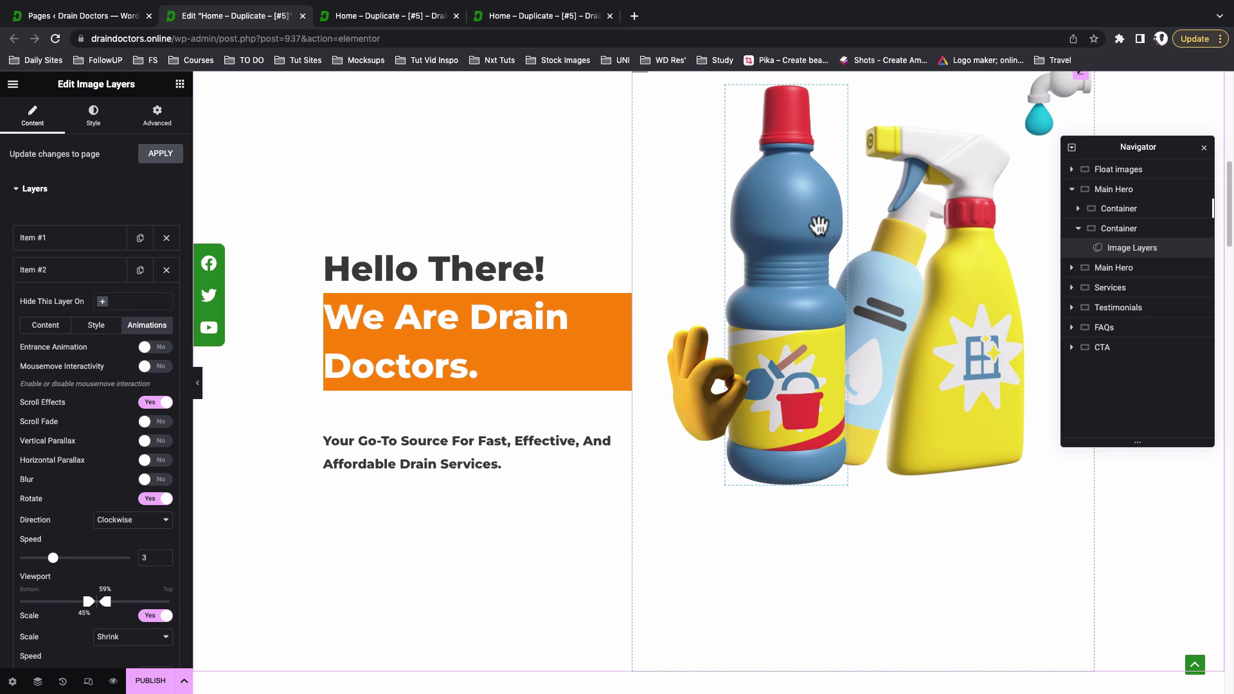
- Collapse layer Item #2 and inspect the animation settings of layer Item #5, the hand image
click(73, 275)
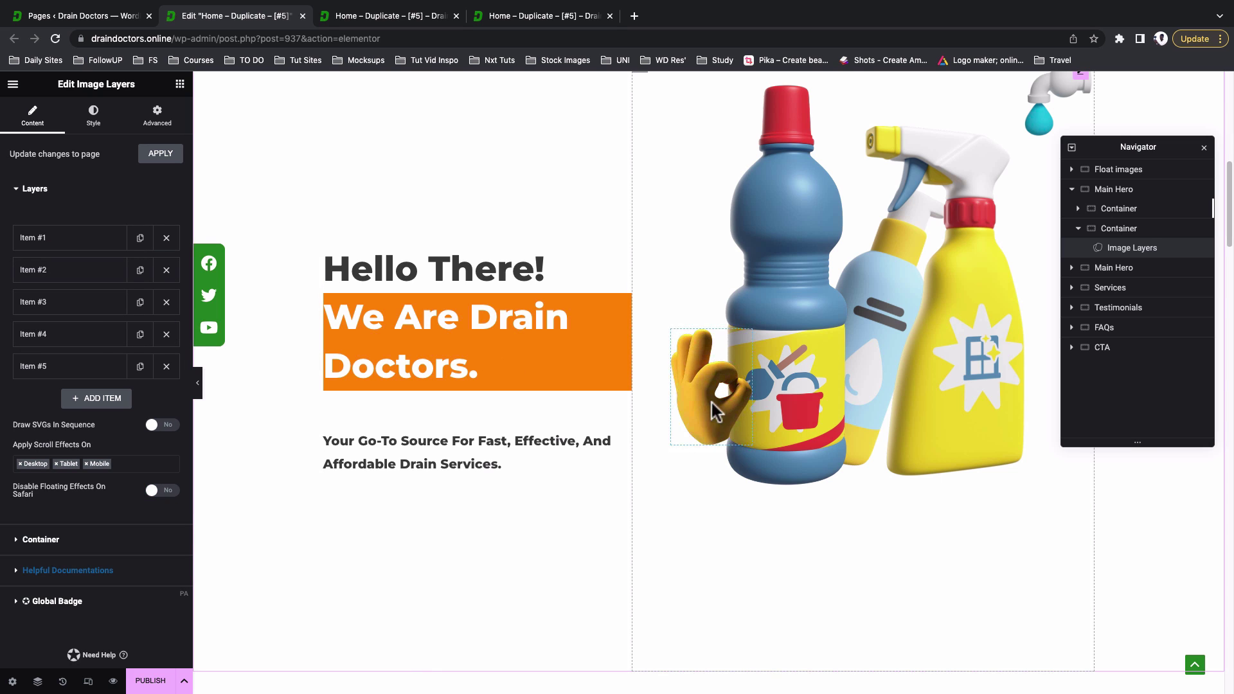
click(75, 369)
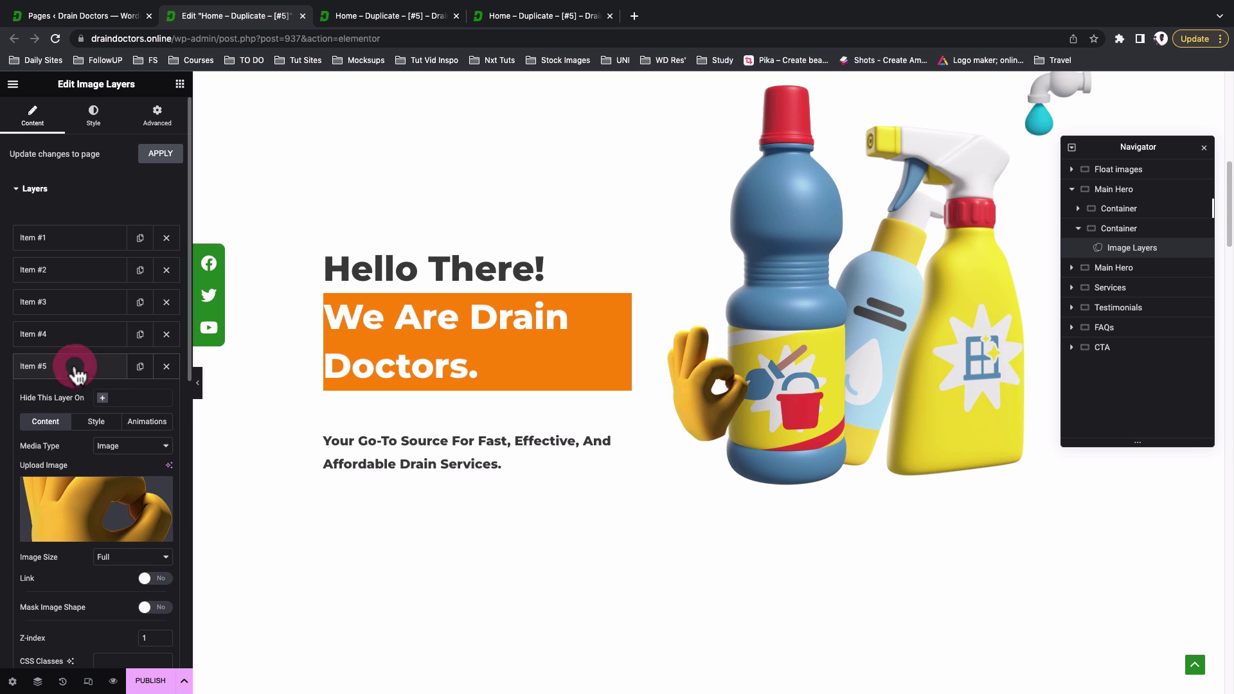
scroll(109, 424, down, 3)
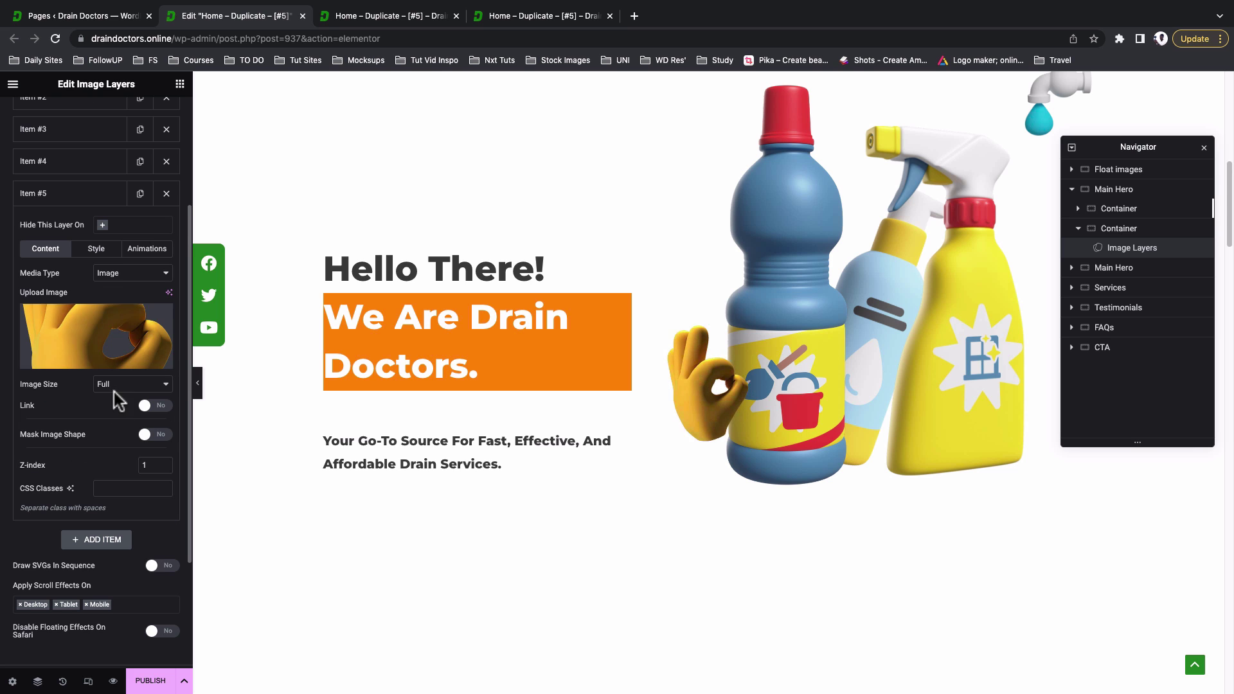
click(139, 257)
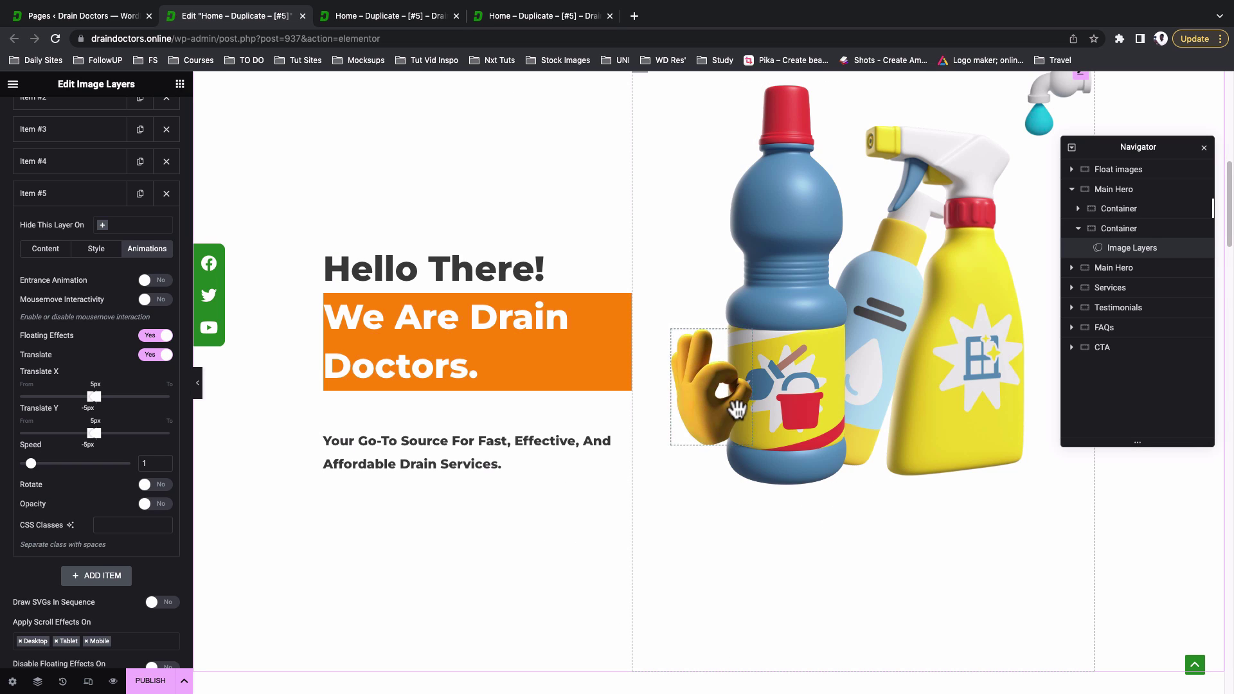
- Switch to the live duplicate page and examine how the Main Hero and Services sections behave while scrolling
key(super+4)
scroll(551, 349, down, 3)
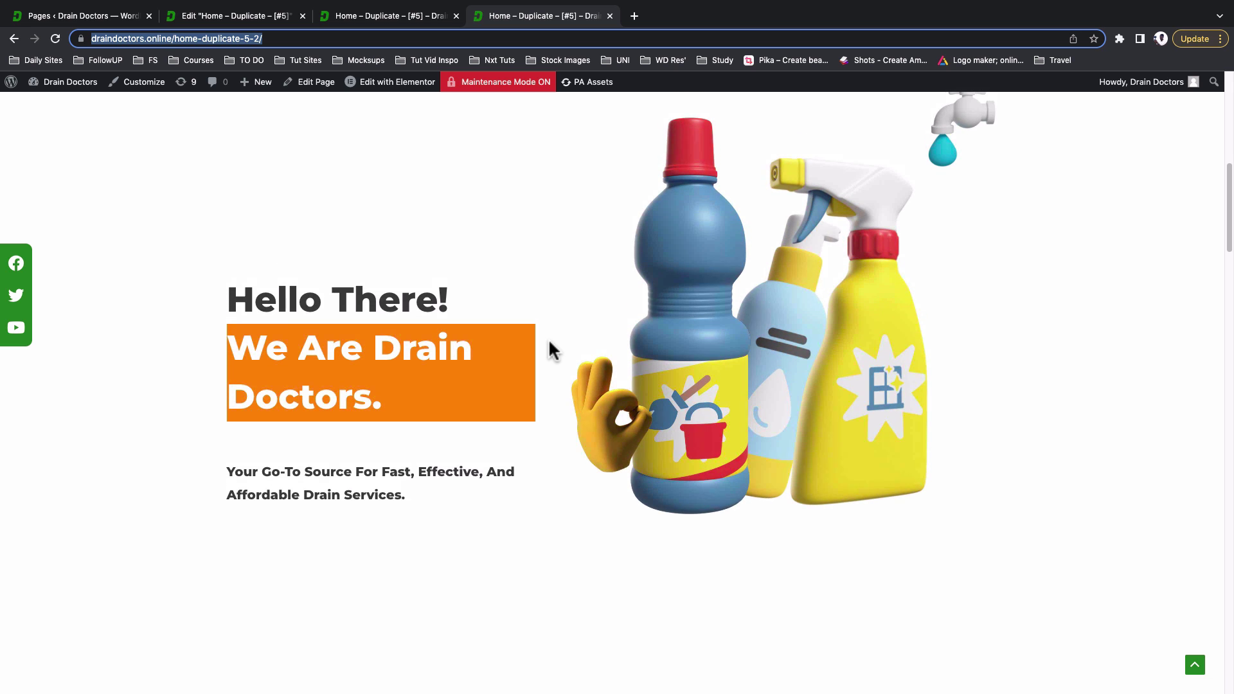
scroll(551, 349, up, 1)
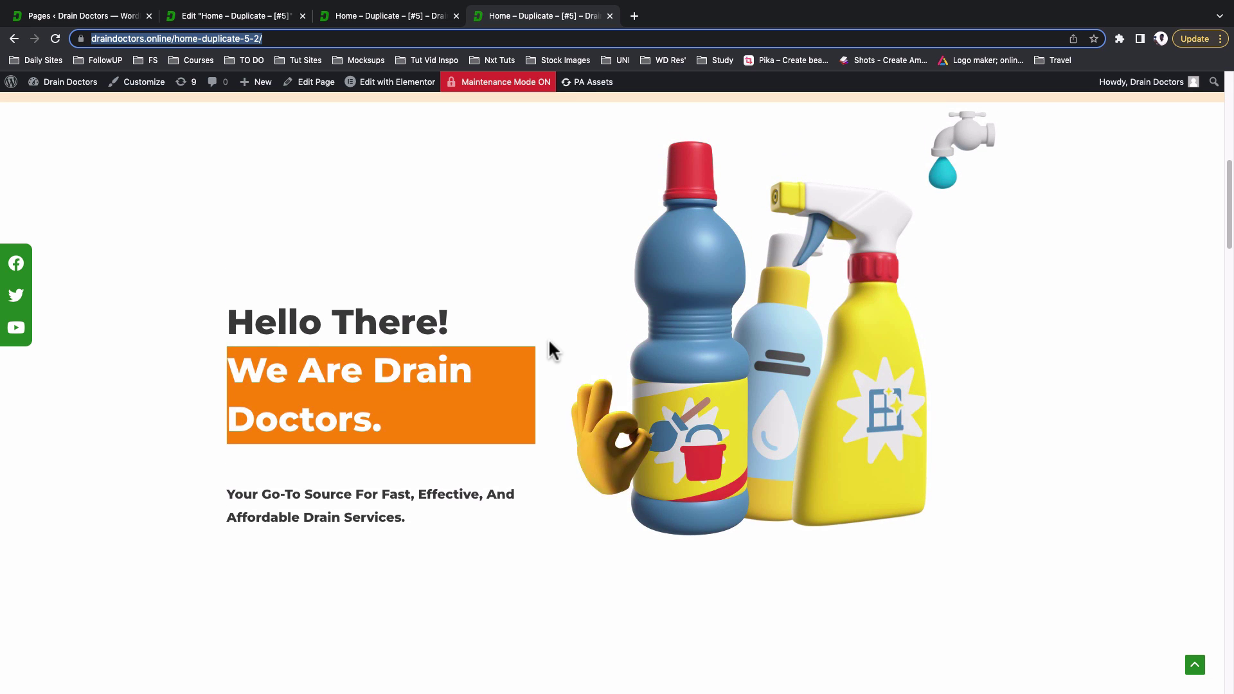
scroll(552, 349, down, 8)
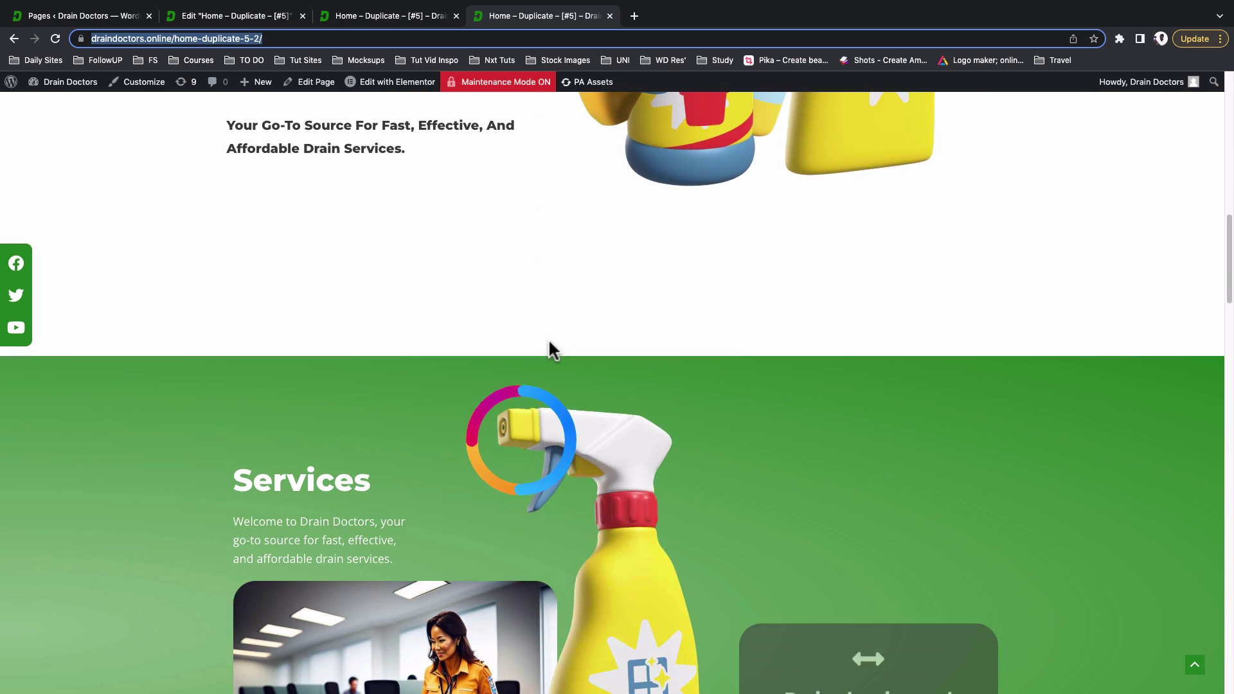
scroll(550, 340, down, 1)
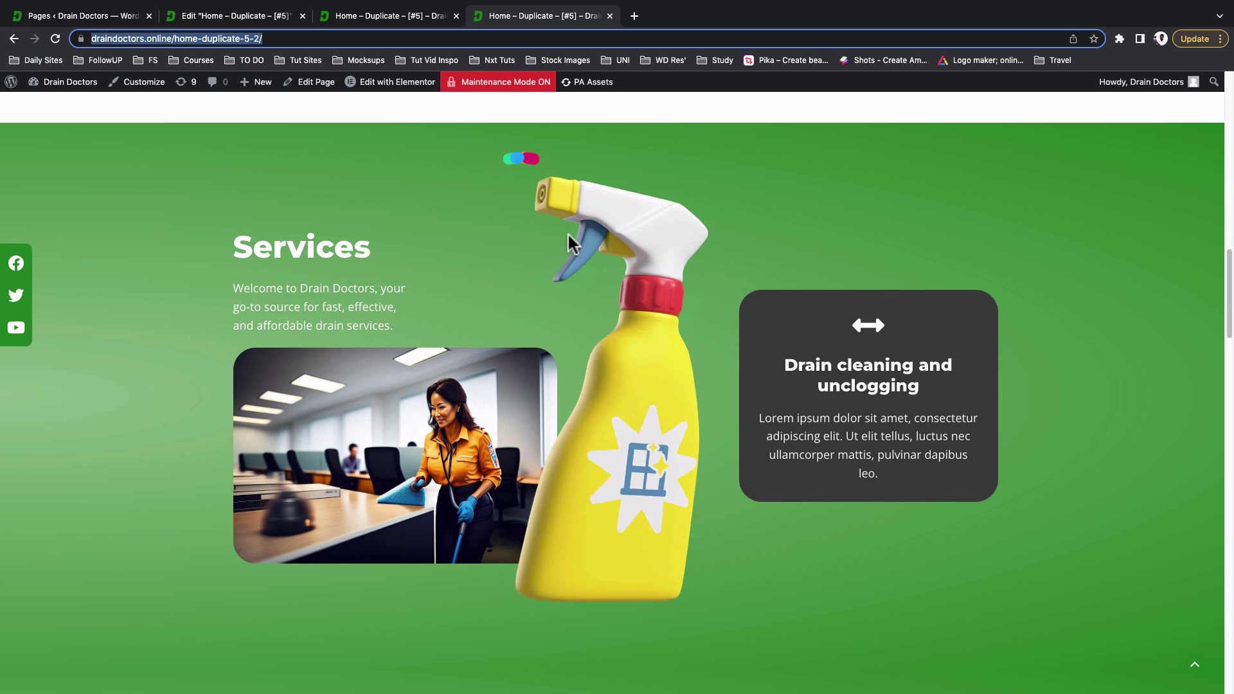
- Back in the editor, inspect the advanced layout settings of the Image widget in the first container of the Services section
key(super+2)
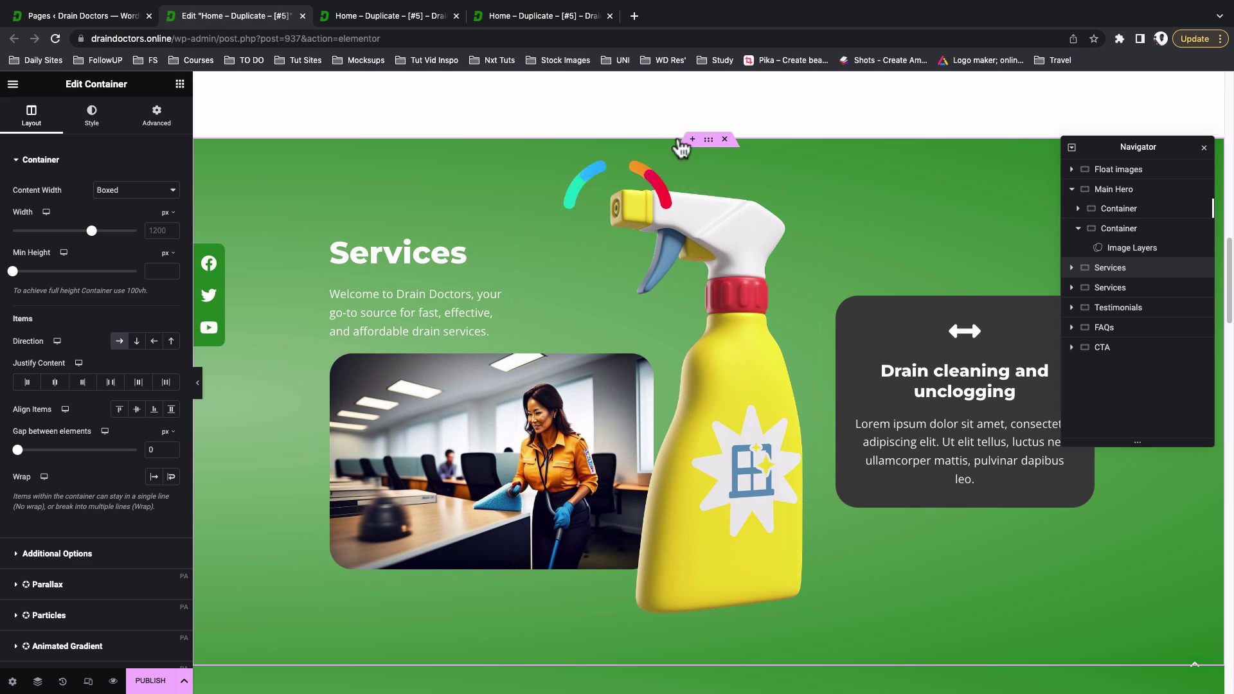
click(1071, 268)
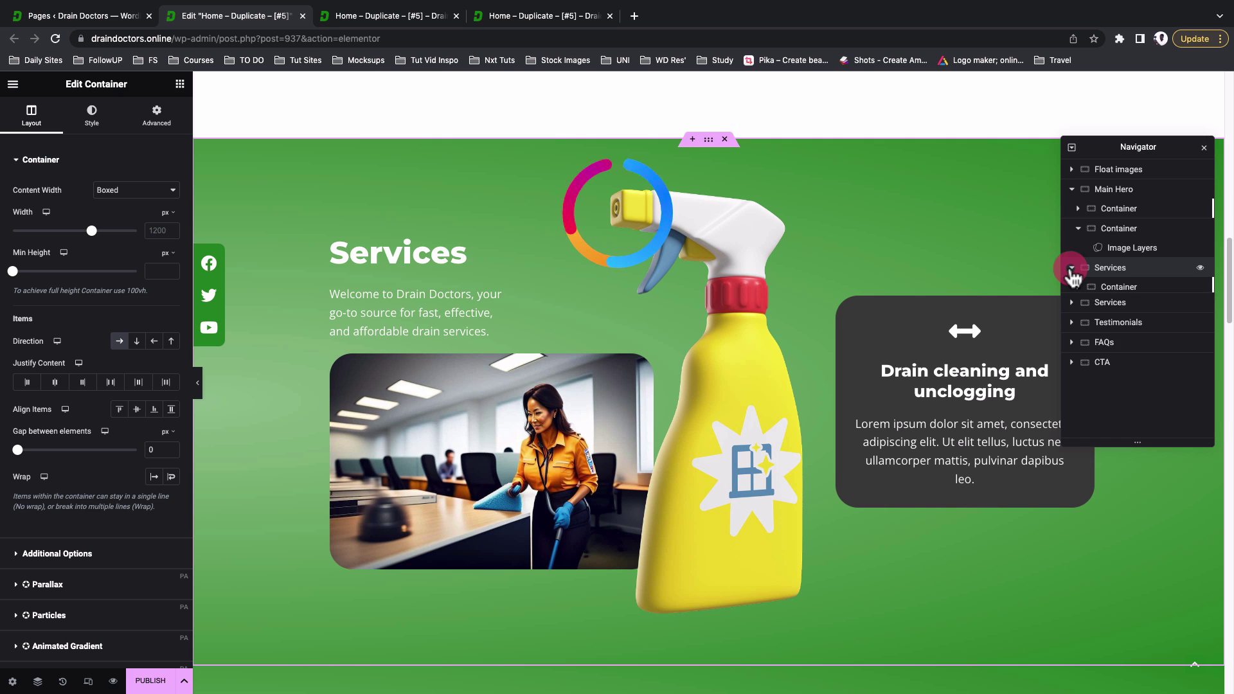
click(1111, 289)
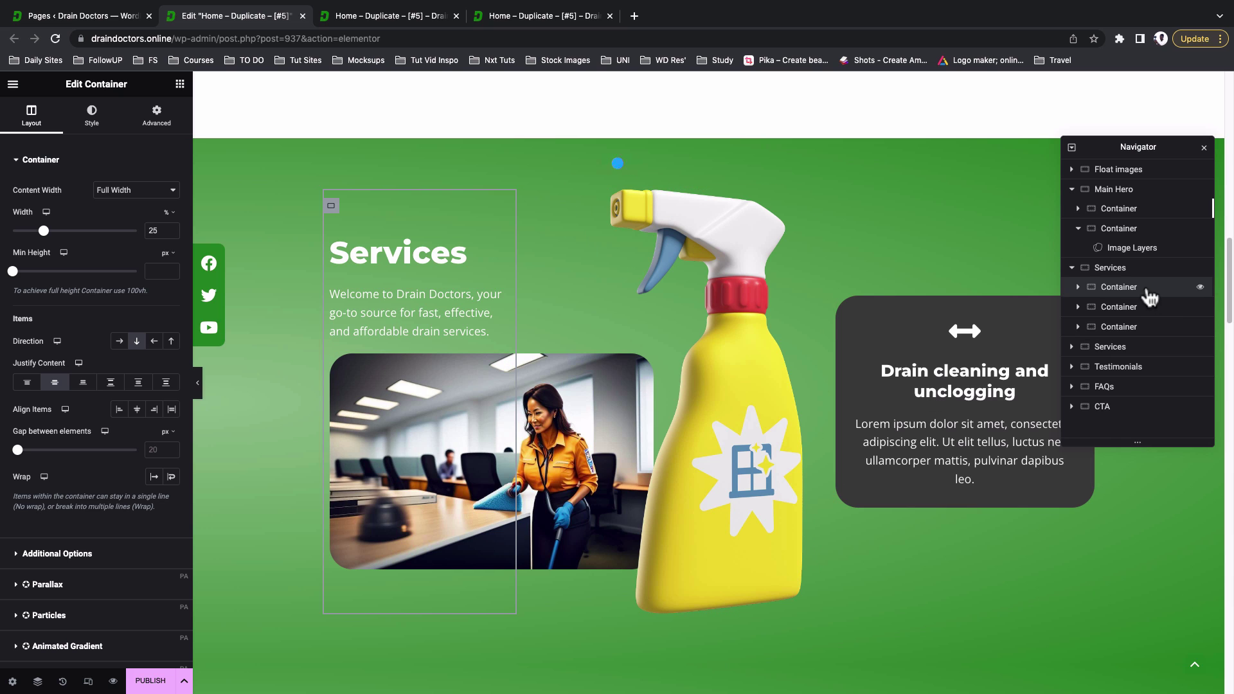
click(1078, 287)
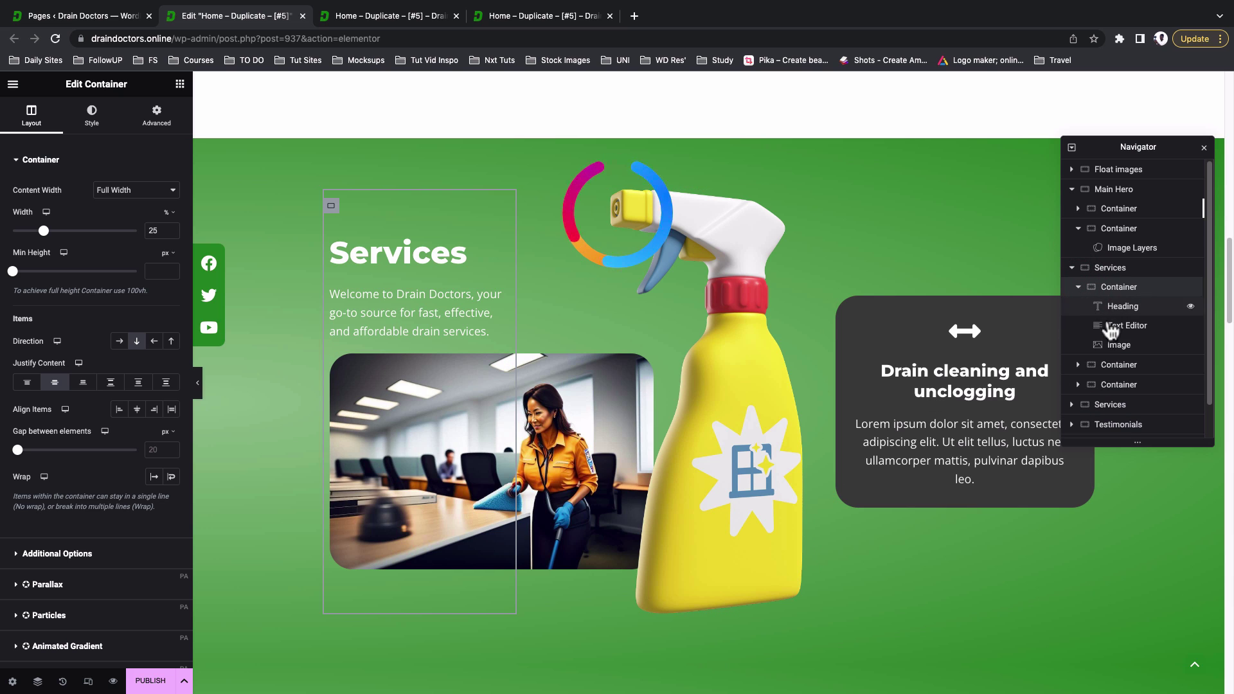
click(1118, 345)
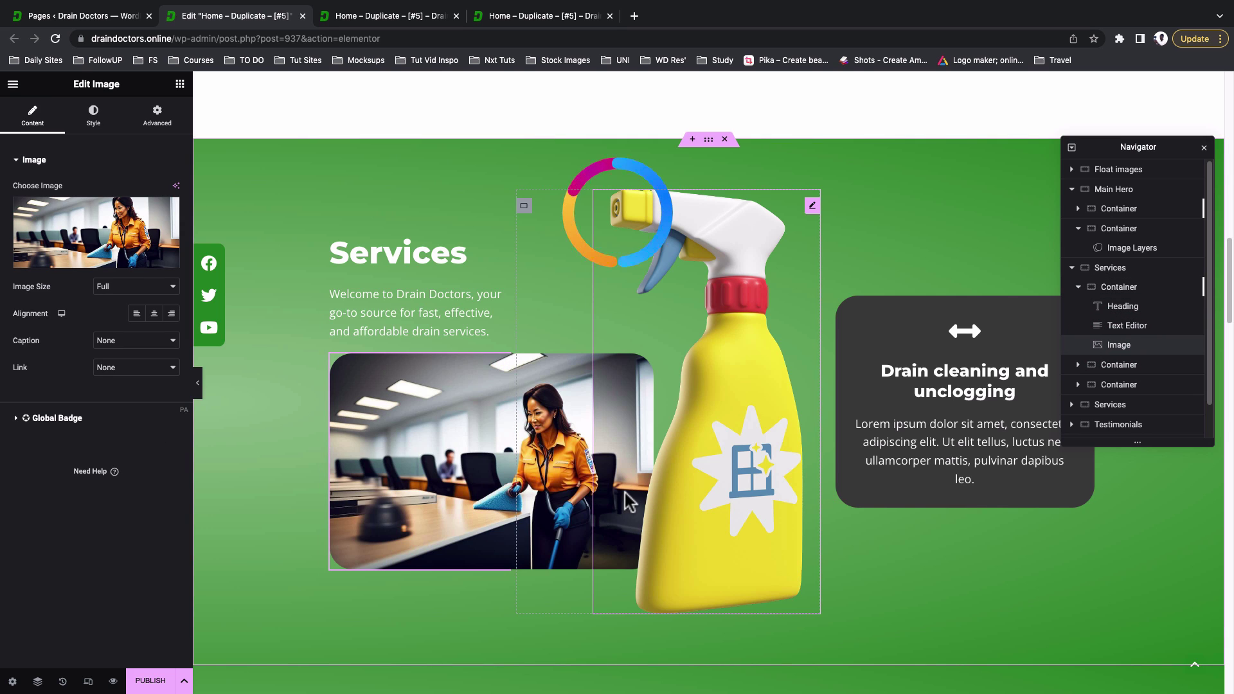
click(161, 128)
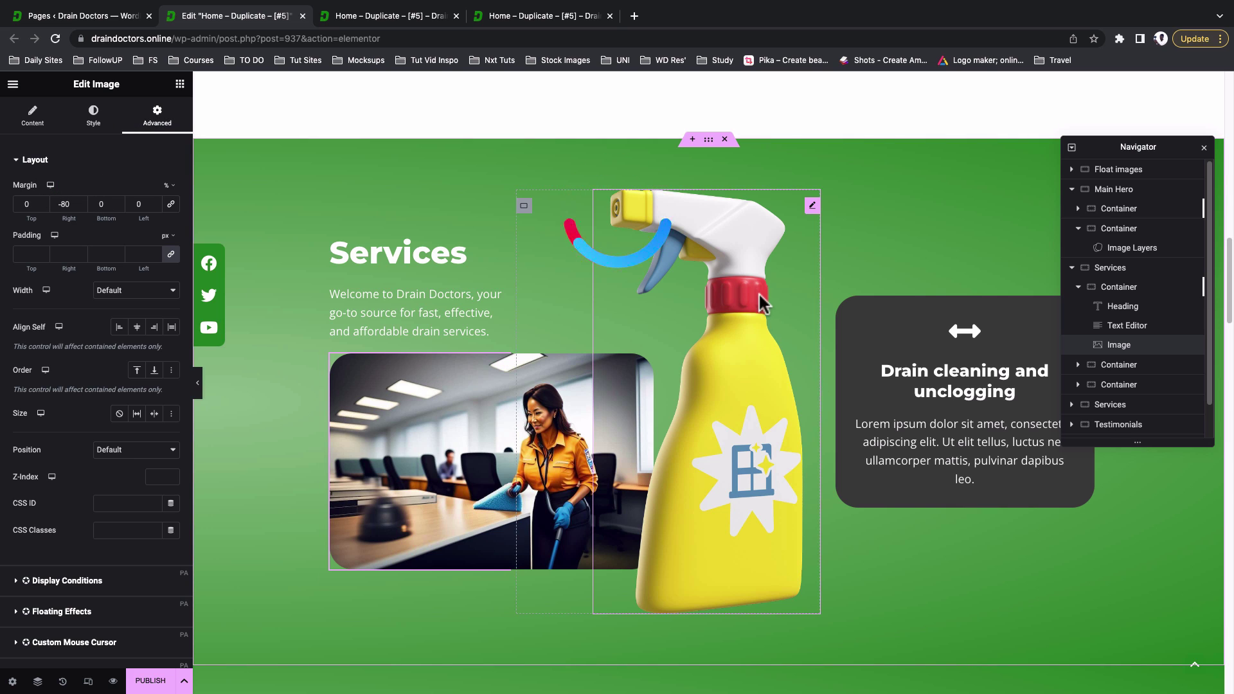
- Expand the Services section's second container and inspect its spray bottle image and the Lottie Animations widget's general settings, including the JSON URL
click(1078, 286)
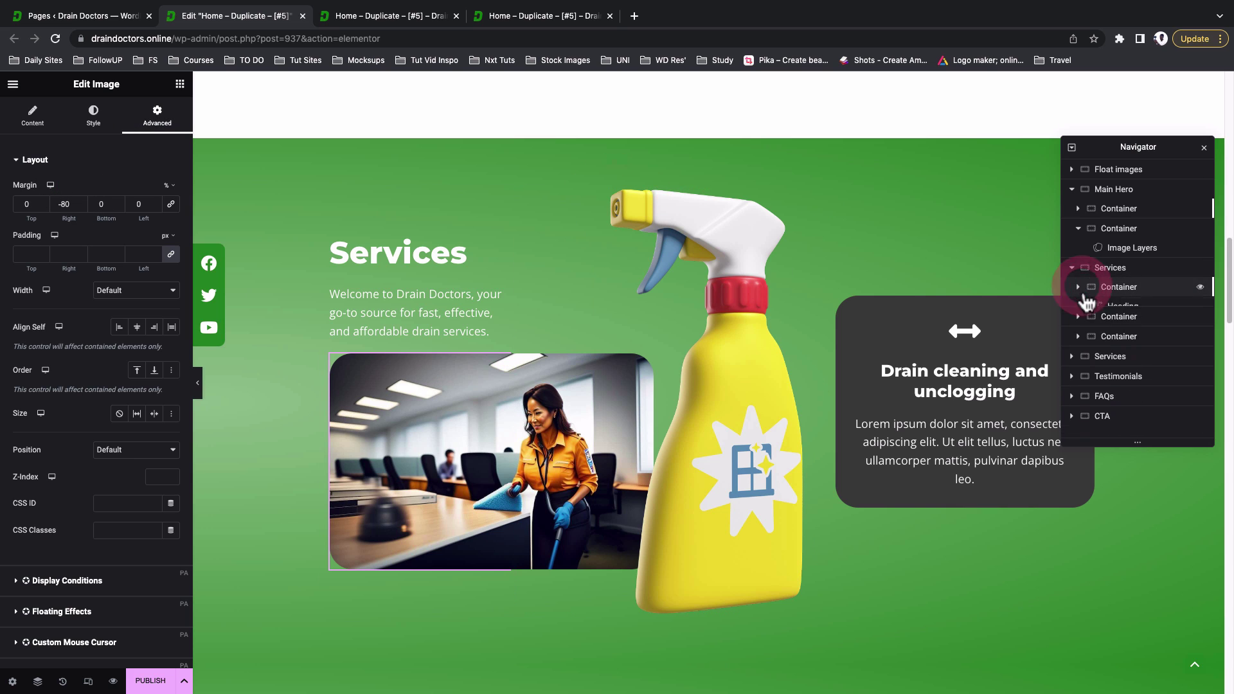
click(1101, 309)
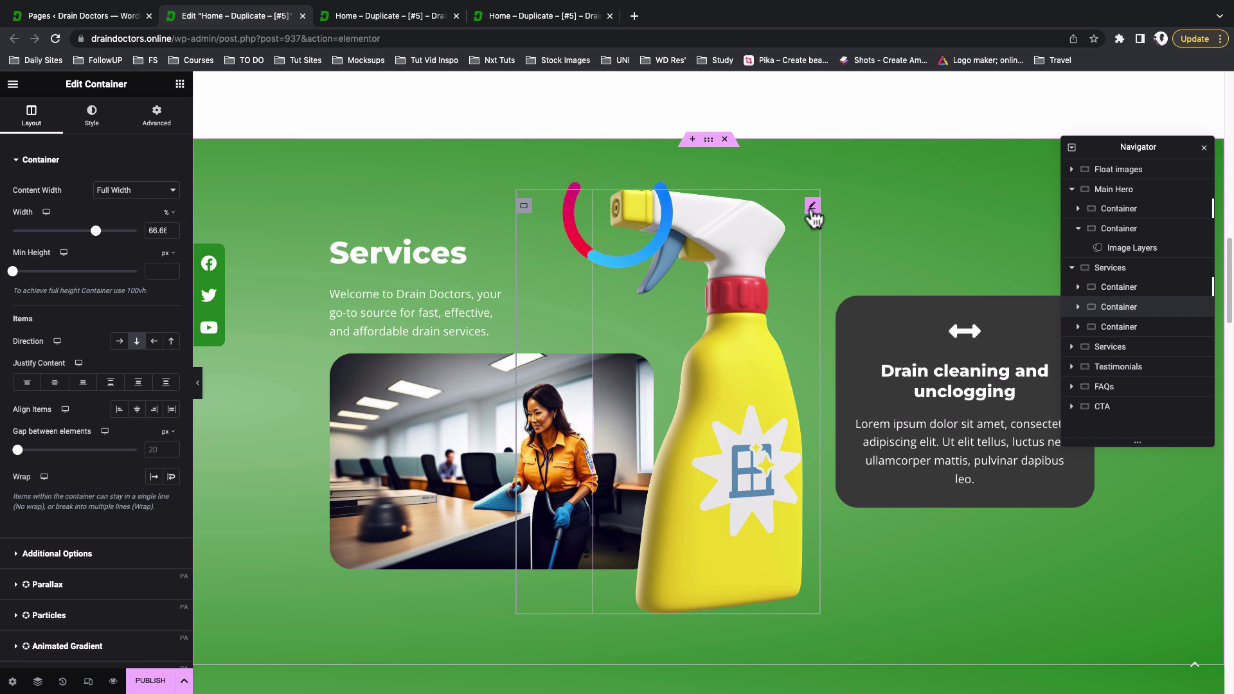
click(1078, 307)
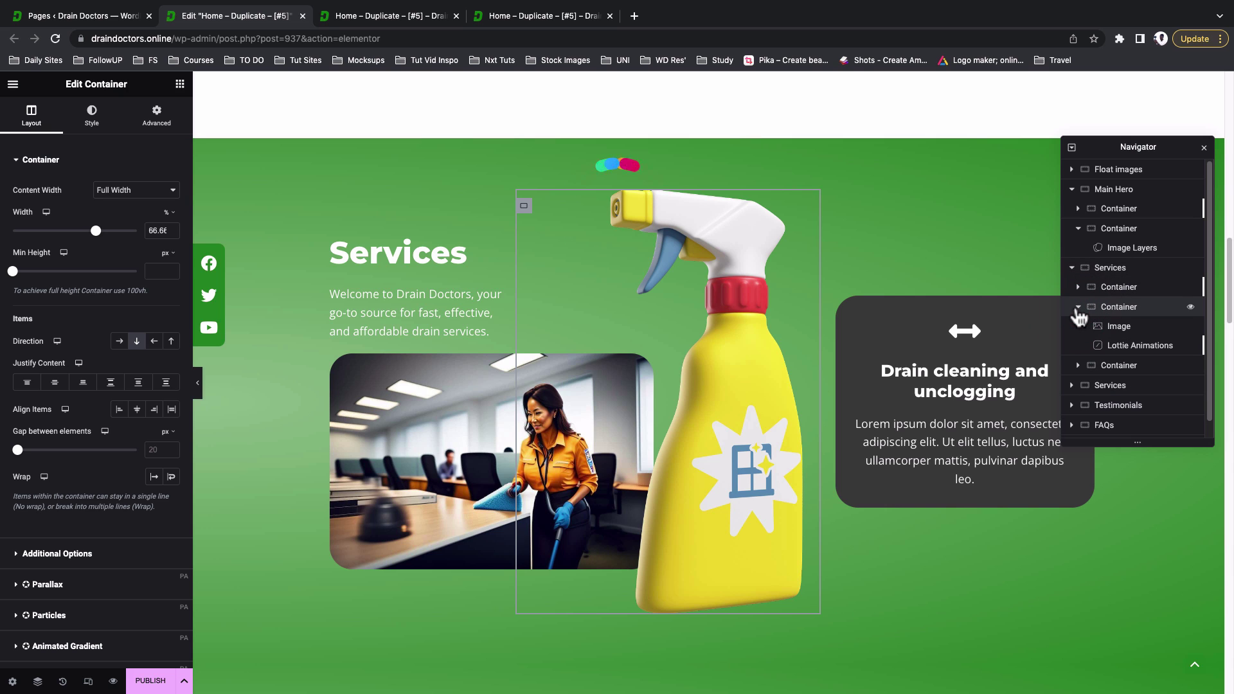
click(760, 338)
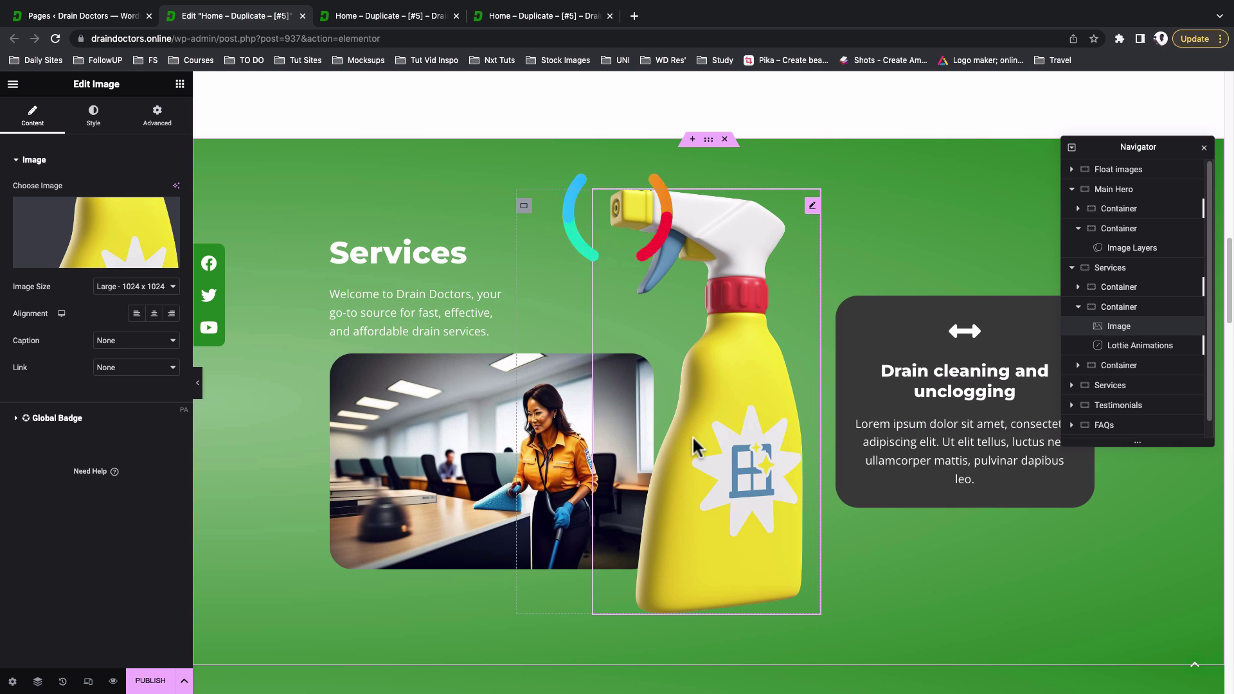
click(1128, 350)
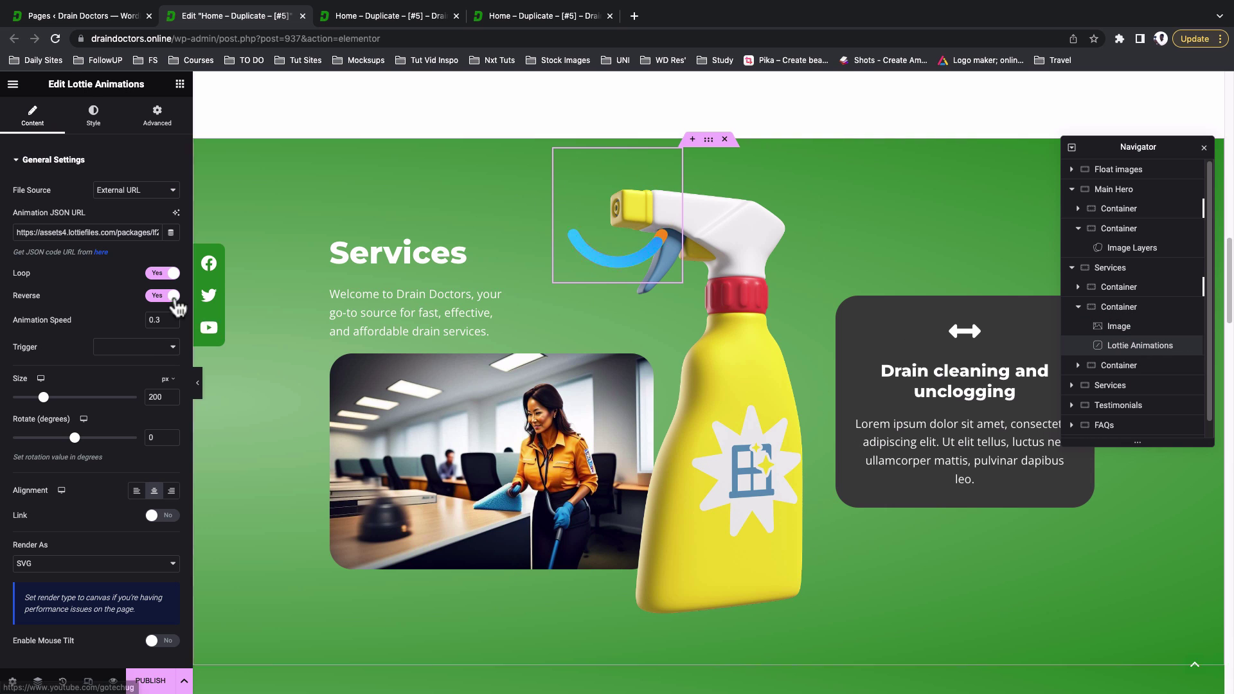
triple_click(79, 233)
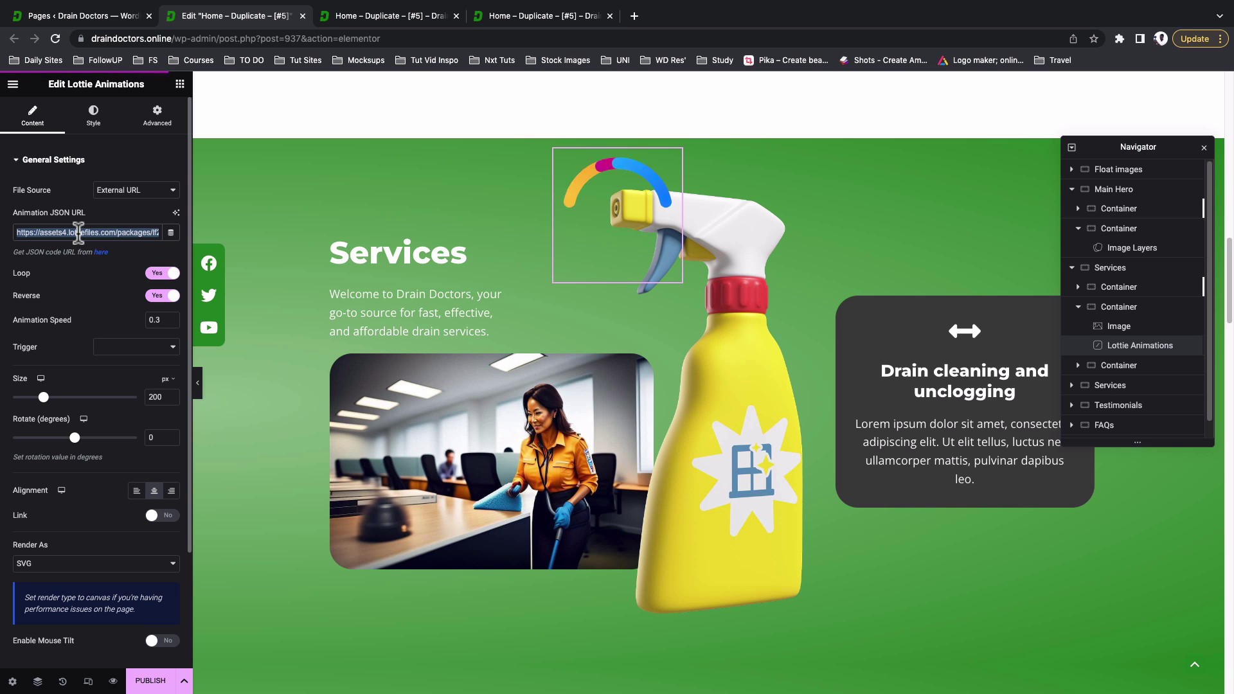
- Review the Floating Effects settings of the spray bottle image in the Services section
click(1155, 331)
click(160, 115)
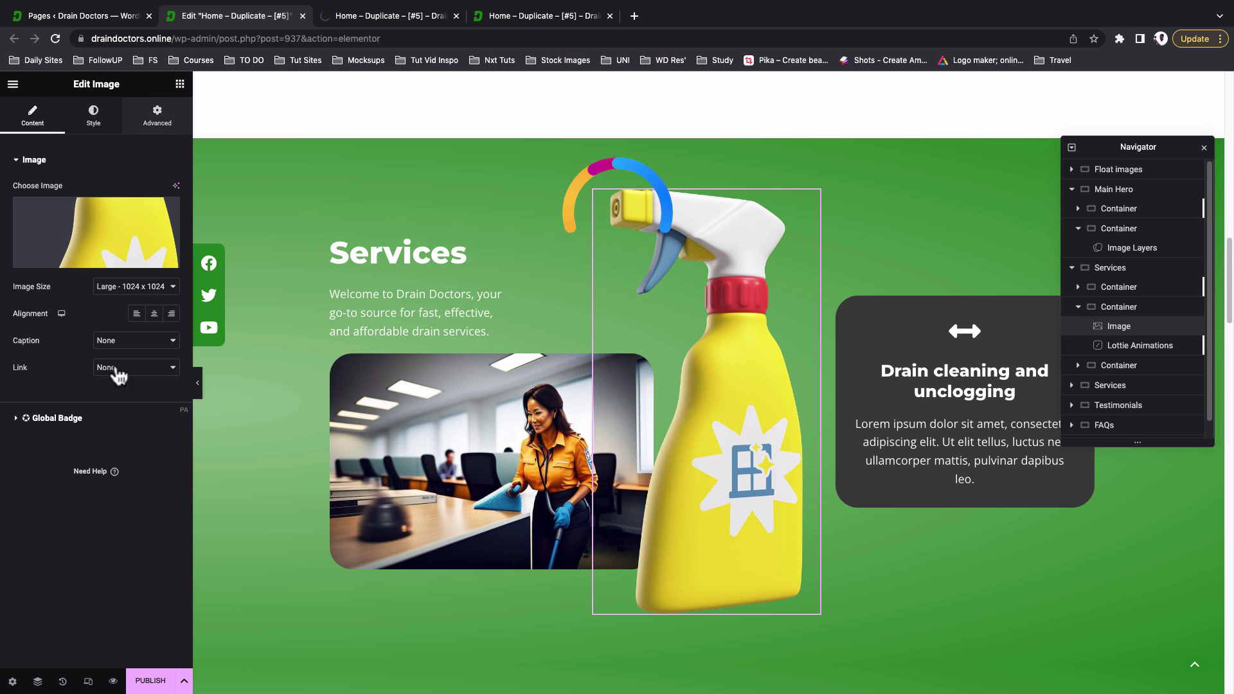
scroll(90, 559, down, 5)
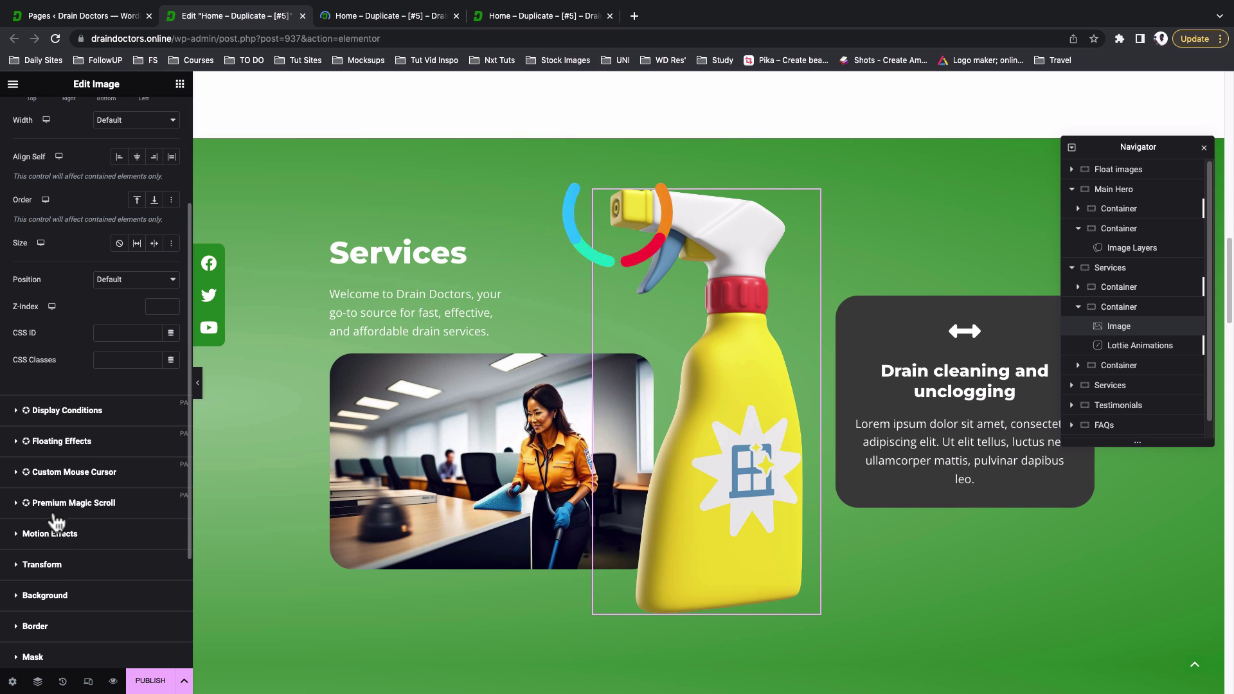
click(62, 441)
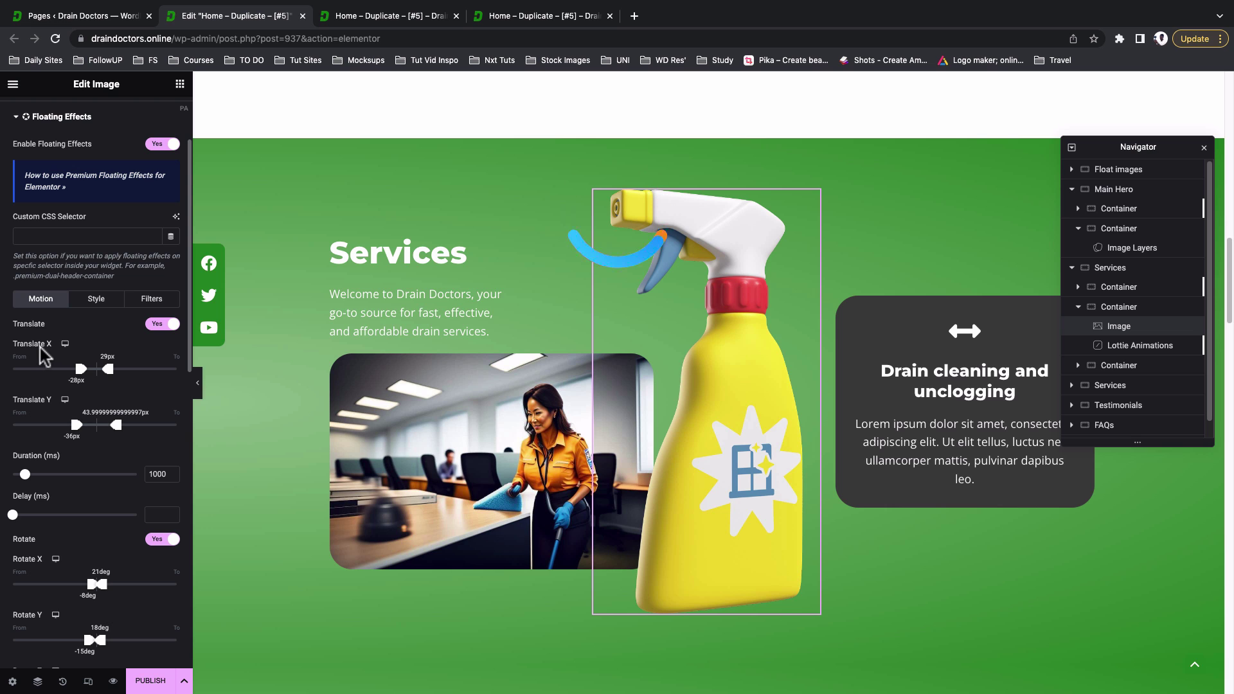
- Check the floating bottles section in the preview page and in the editor's tablet view, and return to the desktop view
key(ctrl+Tab)
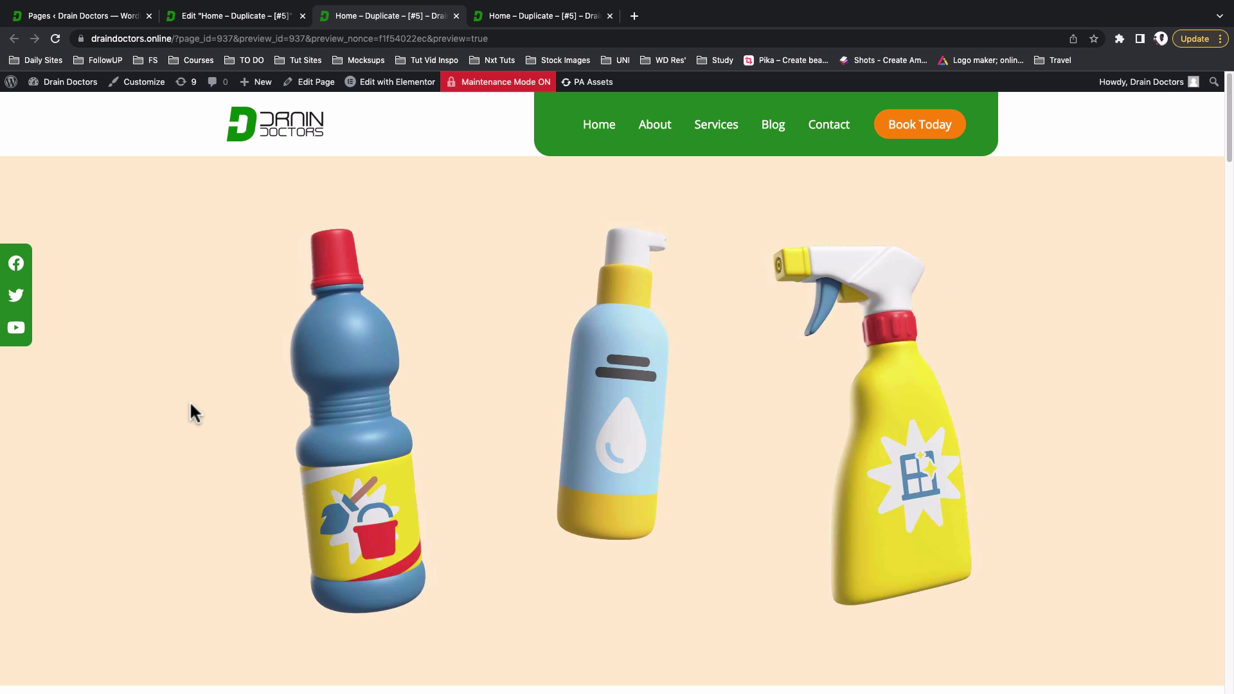
click(211, 19)
scroll(623, 206, down, 1)
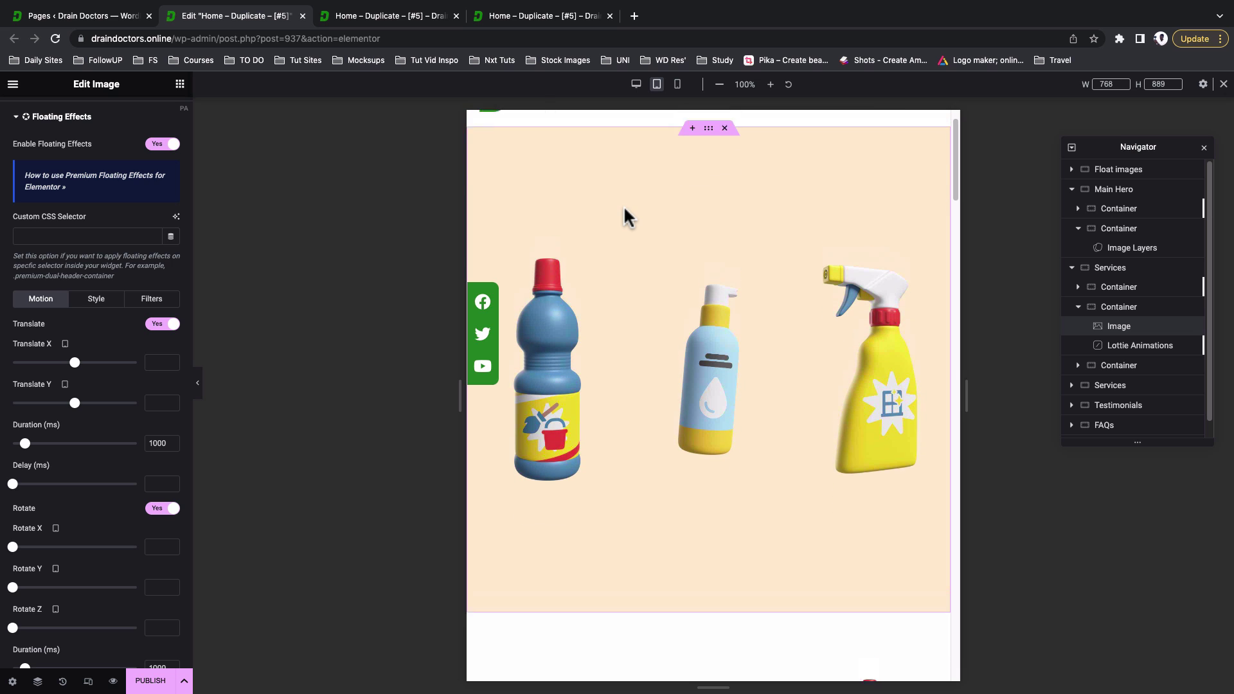
scroll(623, 205, up, 1)
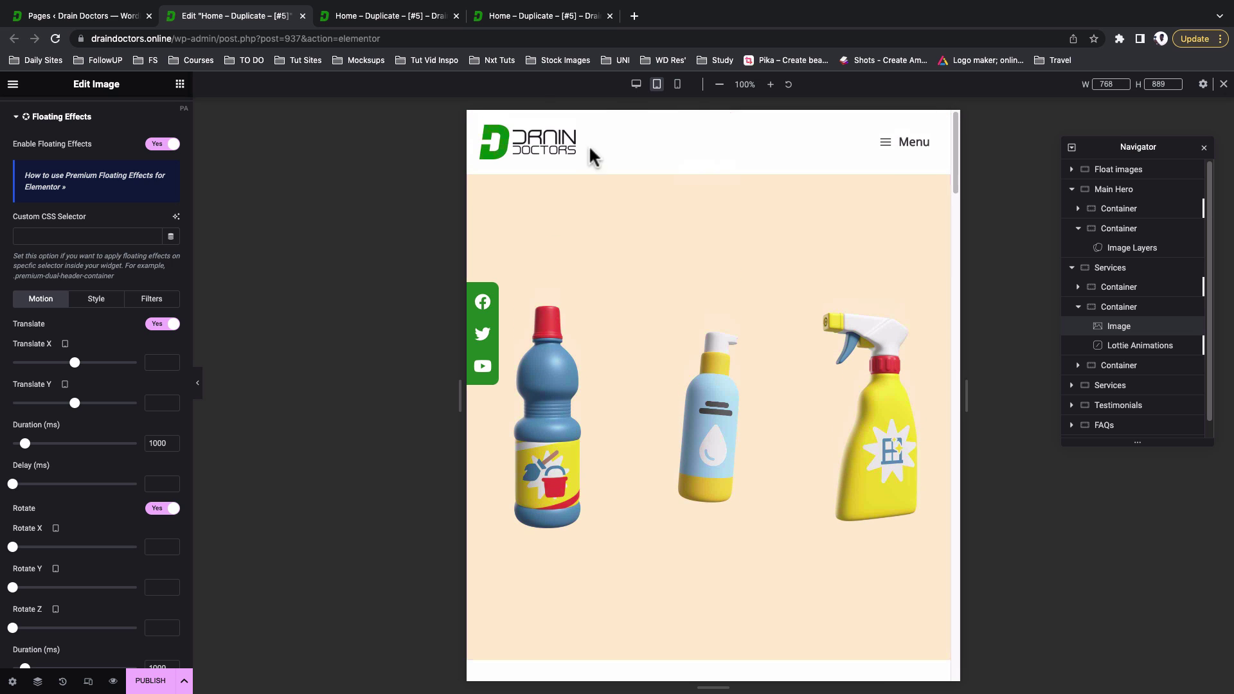
click(636, 85)
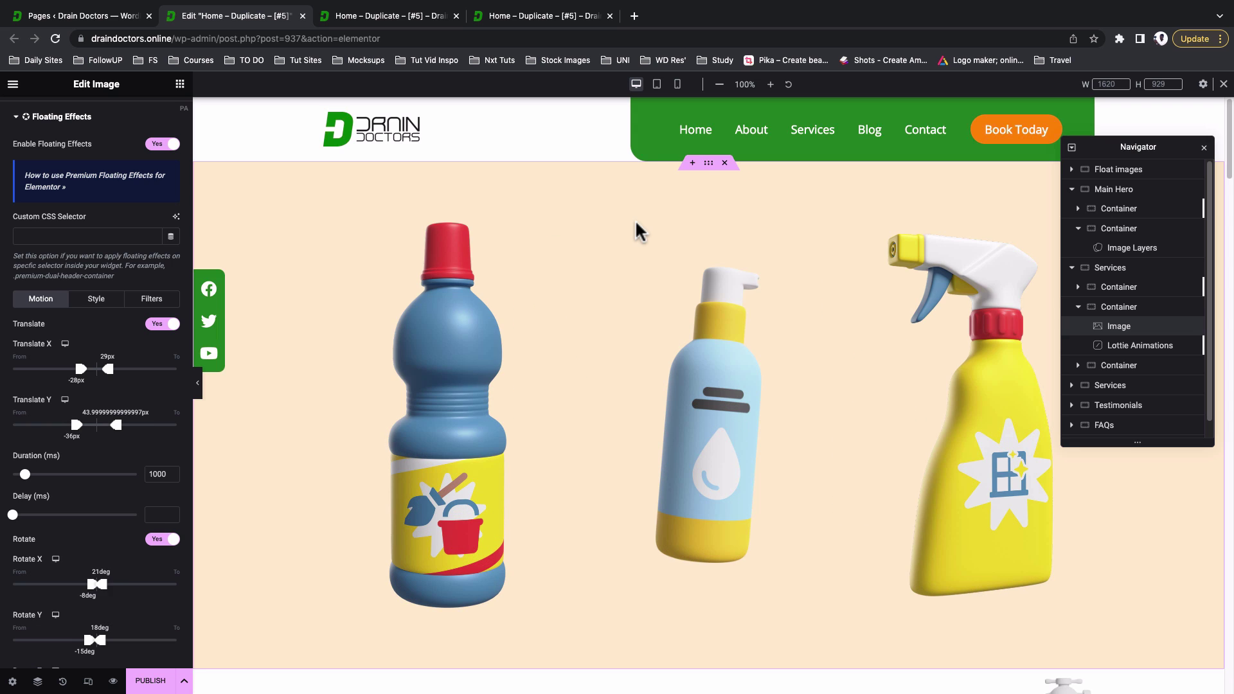